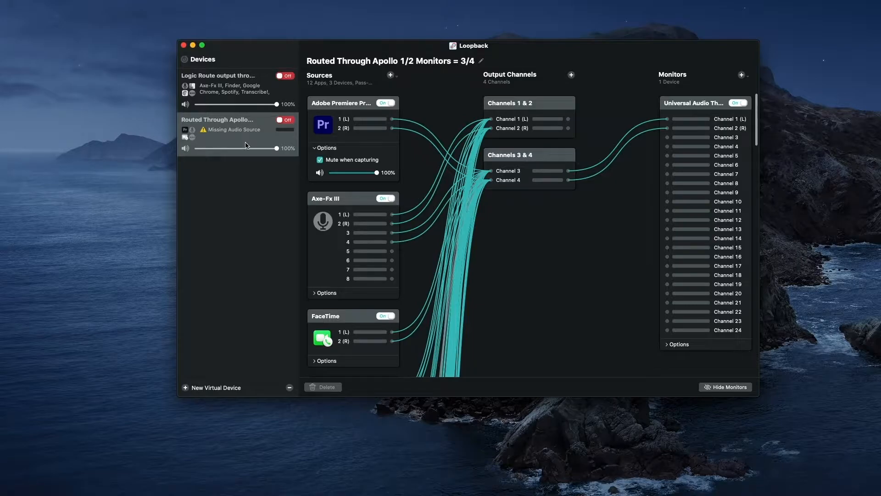
- Examine the source, output and monitor routing of the two existing virtual devices
key("Up")
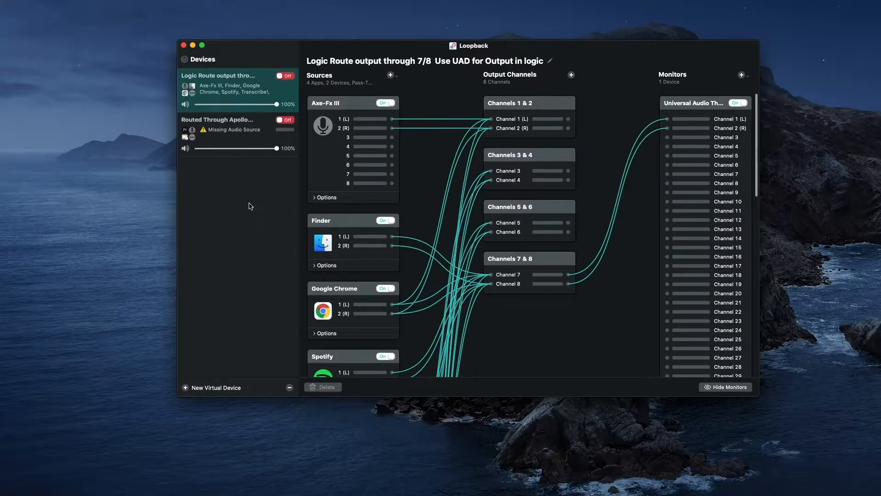
left_click(257, 128)
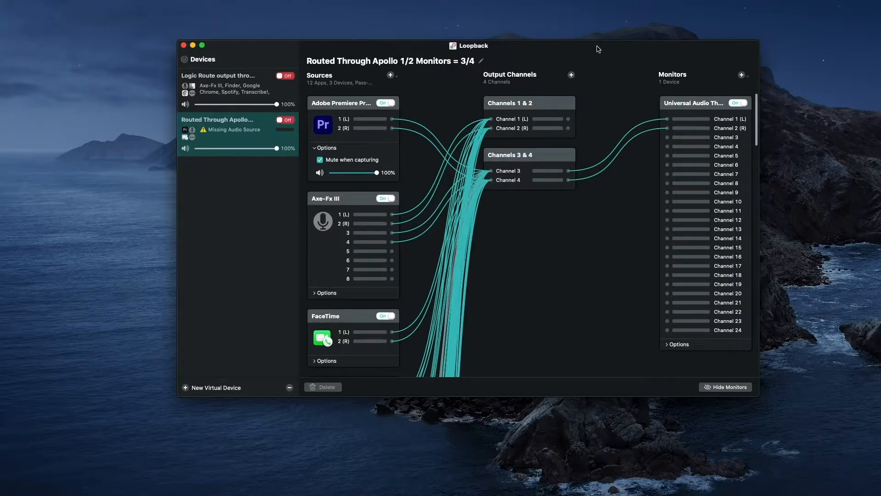
left_click_drag(597, 52, 584, 48)
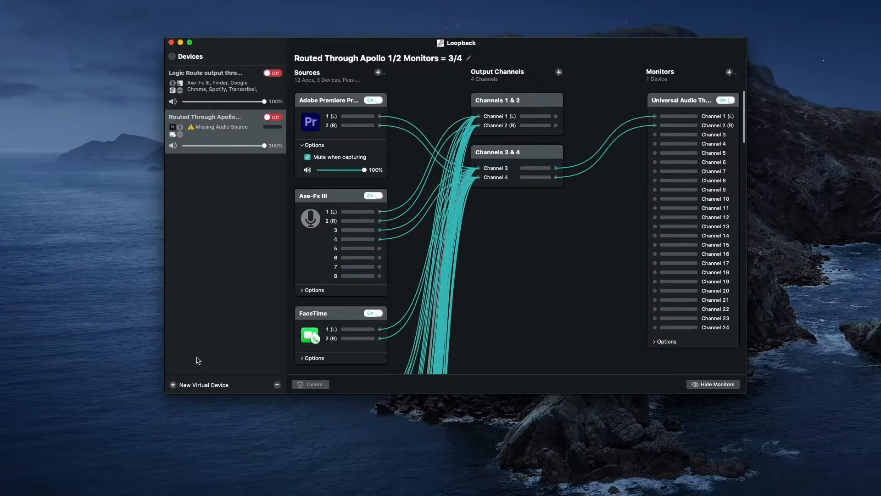
- Create a new virtual device and name it with the presenter's first name followed by "Tutorial"
left_click(204, 384)
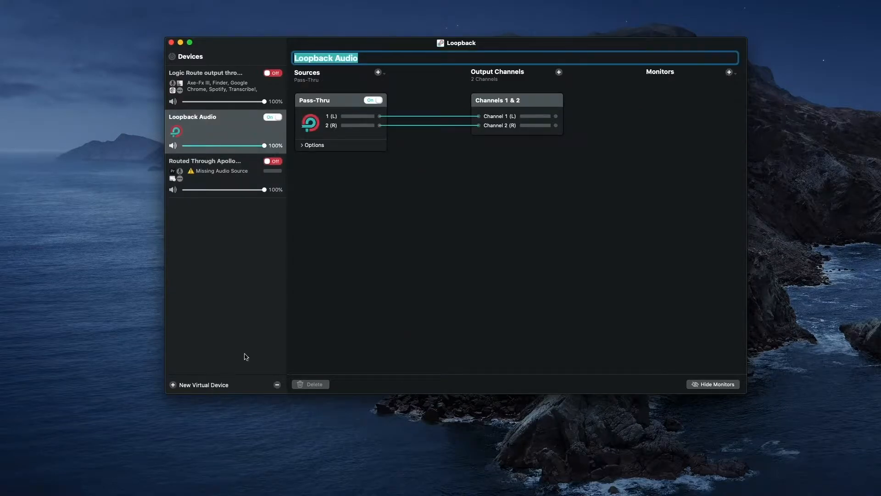
type("Test")
key("BackSpace")
key("BackSpace")
key("BackSpace")
key("BackSpace")
type("Rosh Tutorial")
key("Return")
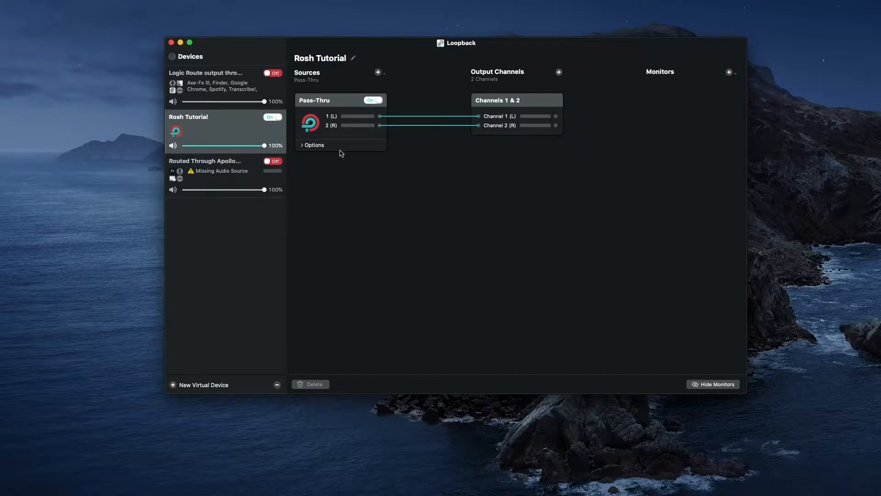
- Add Universal Audio Thunderbolt as a source of the new virtual device
left_click(378, 73)
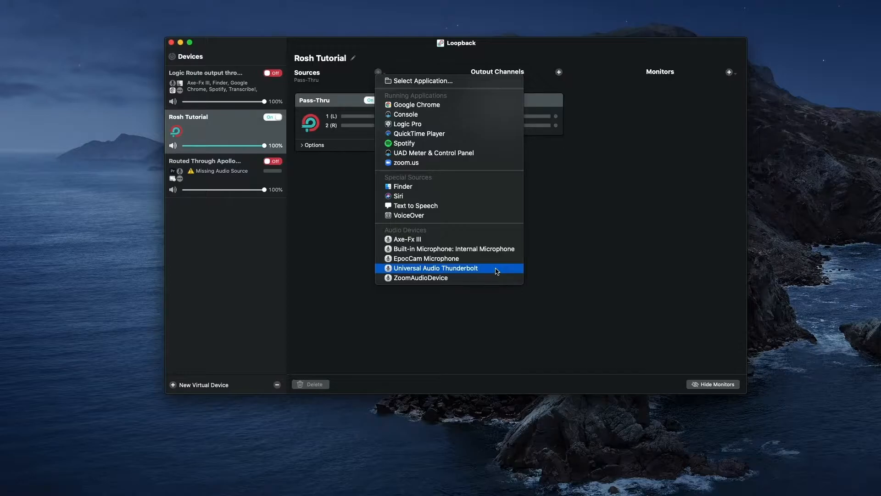
left_click(452, 271)
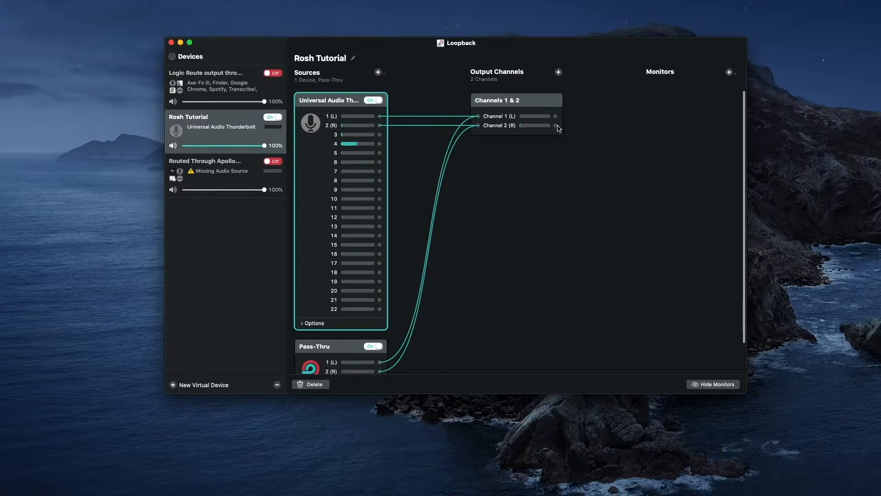
left_click(543, 101)
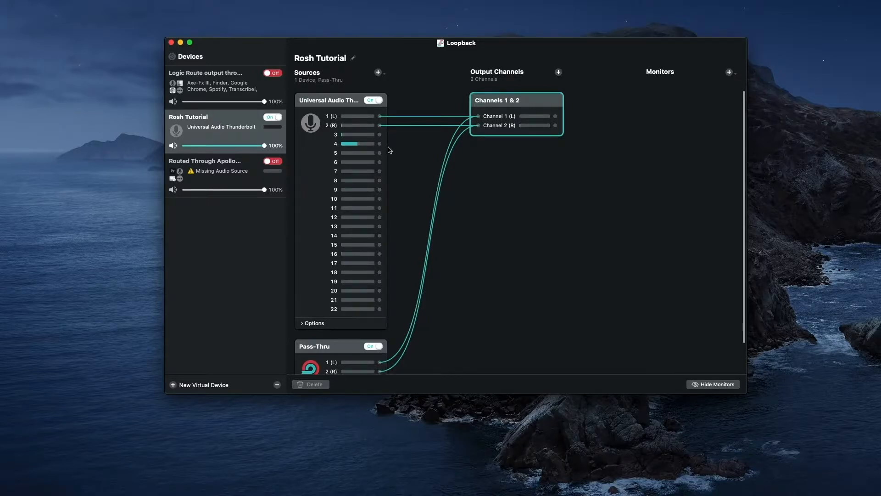
- Add output channels 3 & 4 and try routing channel 4 of the Universal Audio source to output channel 4
left_click(558, 72)
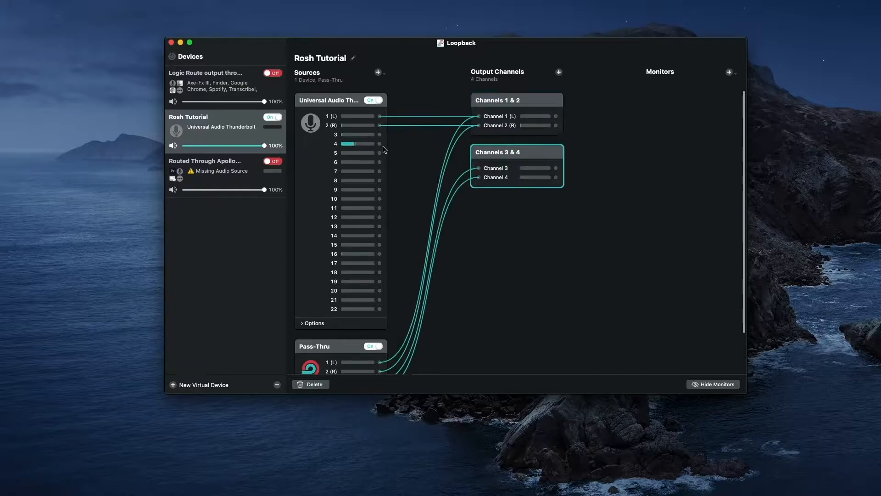
left_click_drag(380, 144, 479, 177)
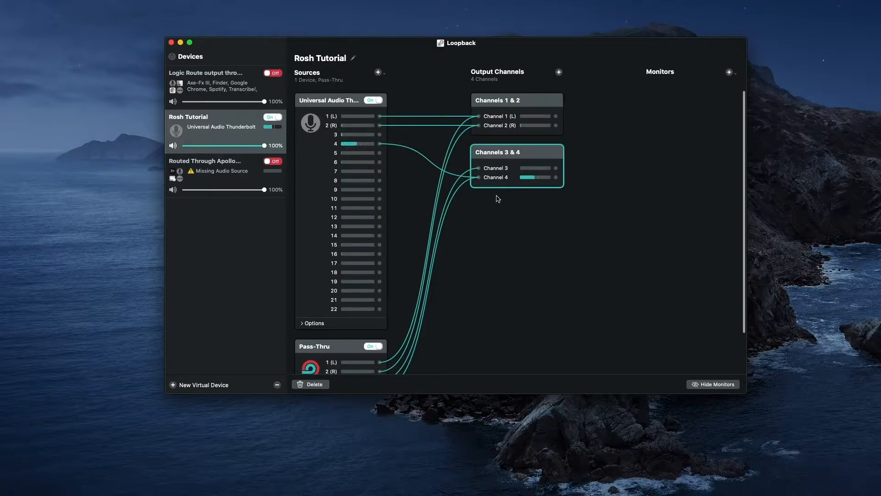
left_click(432, 166)
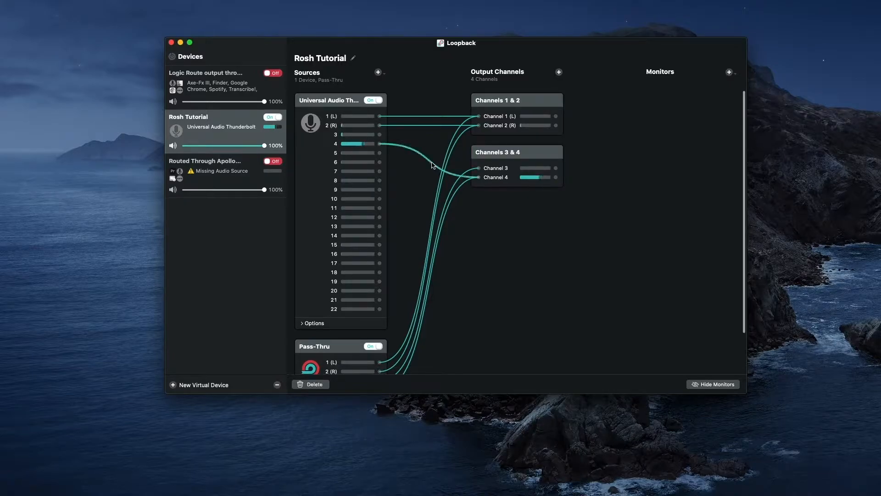
left_click(312, 384)
- Route channel 4 of the Universal Audio source to output channels 1 and 2, and delete output channels 3 & 4
left_click_drag(380, 144, 478, 116)
left_click_drag(379, 143, 478, 125)
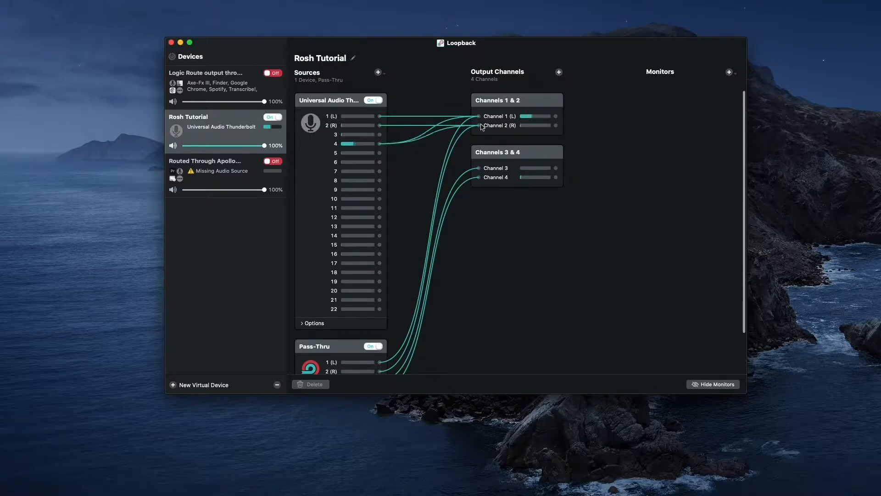
left_click(501, 161)
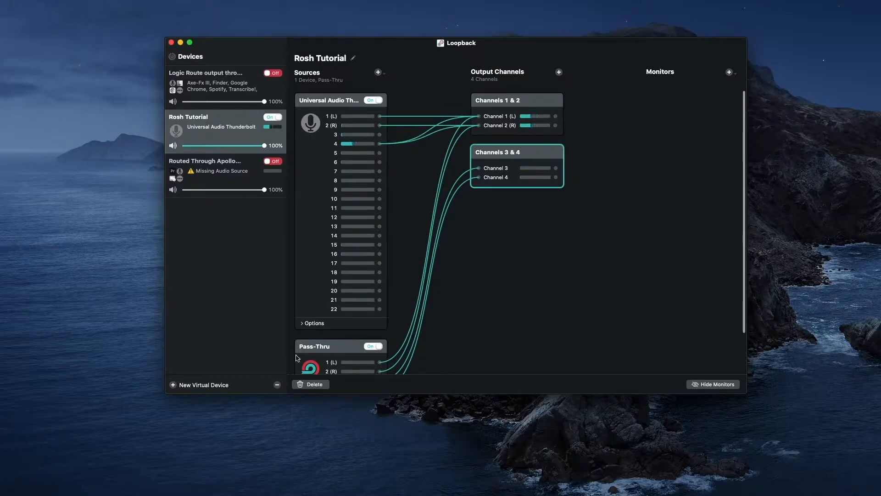
left_click(311, 384)
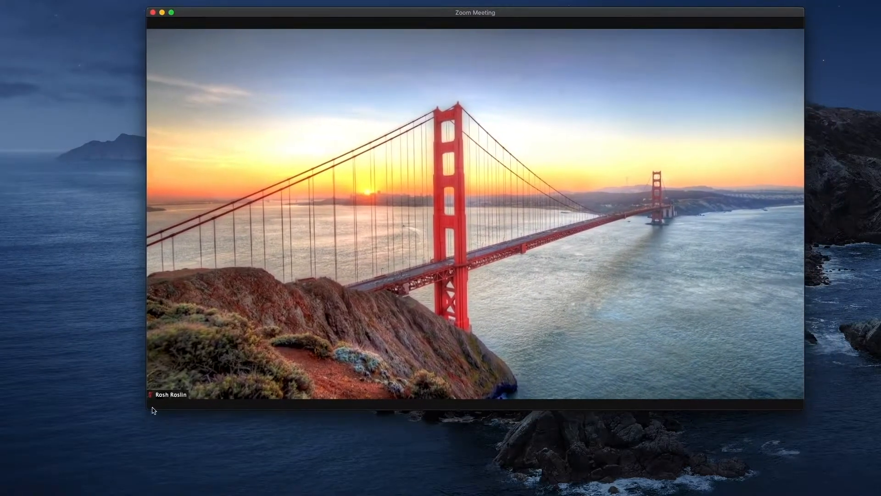
- Switch to the Zoom meeting and select the new tutorial virtual device as both microphone and speaker
mouse_move(182, 396)
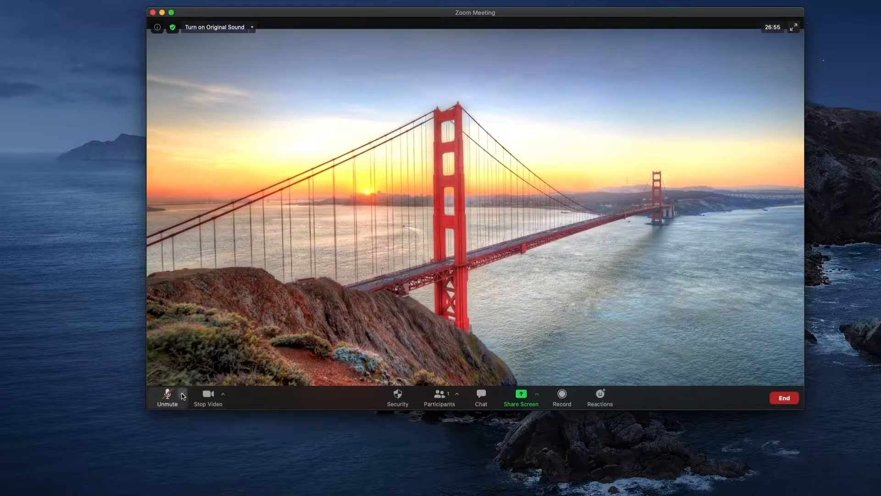
left_click(182, 394)
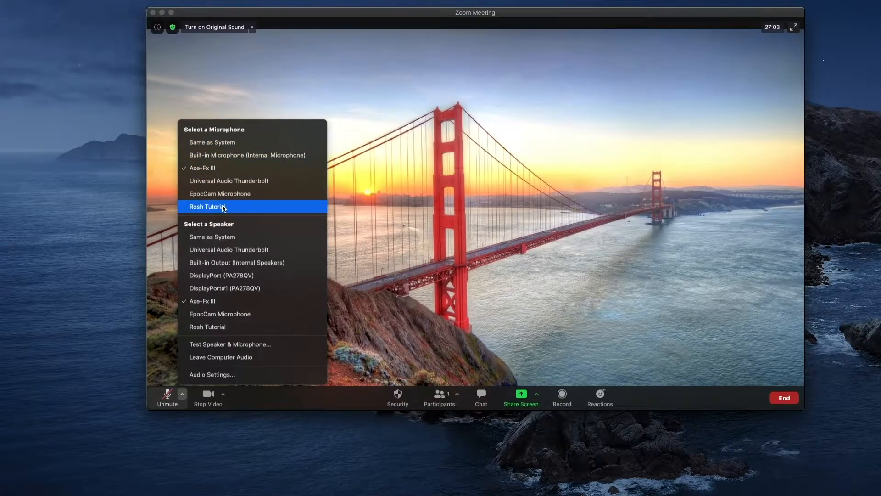
left_click(223, 208)
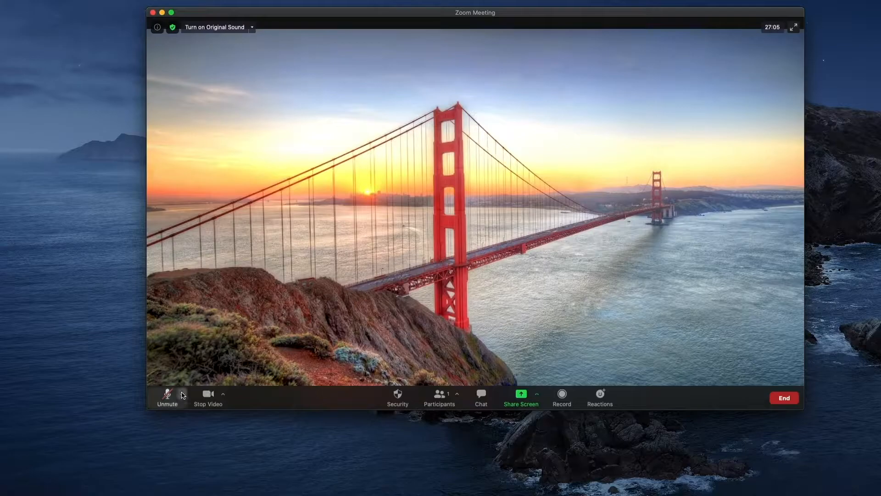
left_click(182, 393)
left_click(212, 326)
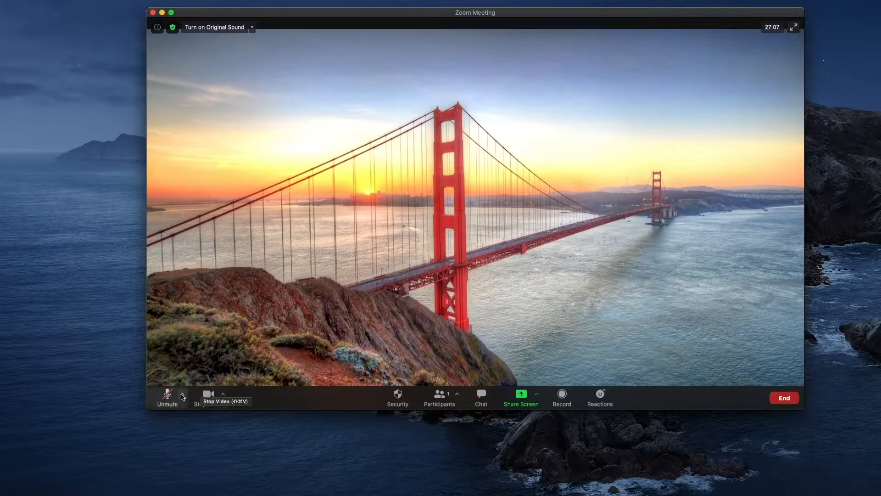
left_click(182, 394)
left_click(519, 230)
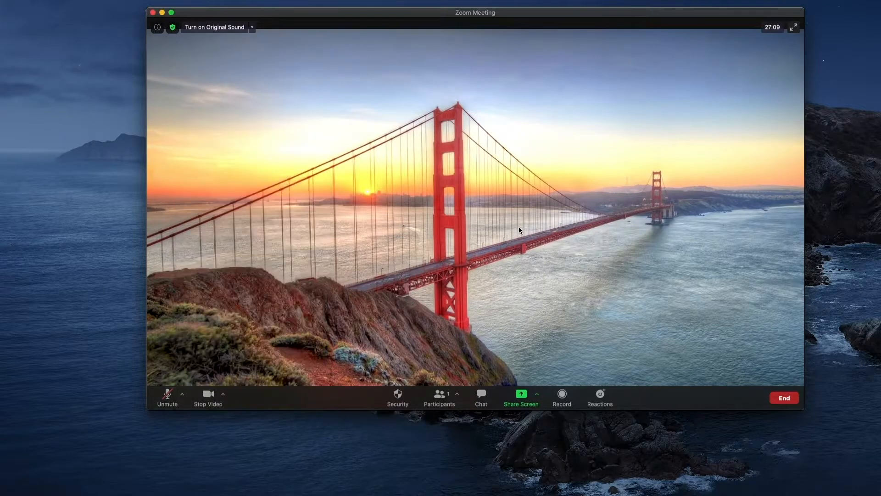
- Unmute the meeting microphone and rearrange the Zoom and Loopback windows so that Loopback sits in front
left_click(165, 397)
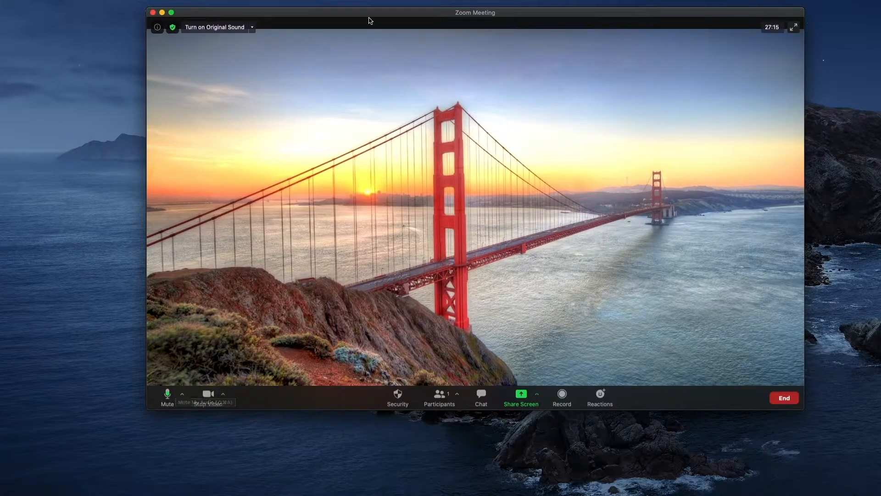
left_click_drag(367, 14, 394, 59)
left_click_drag(380, 42, 336, 45)
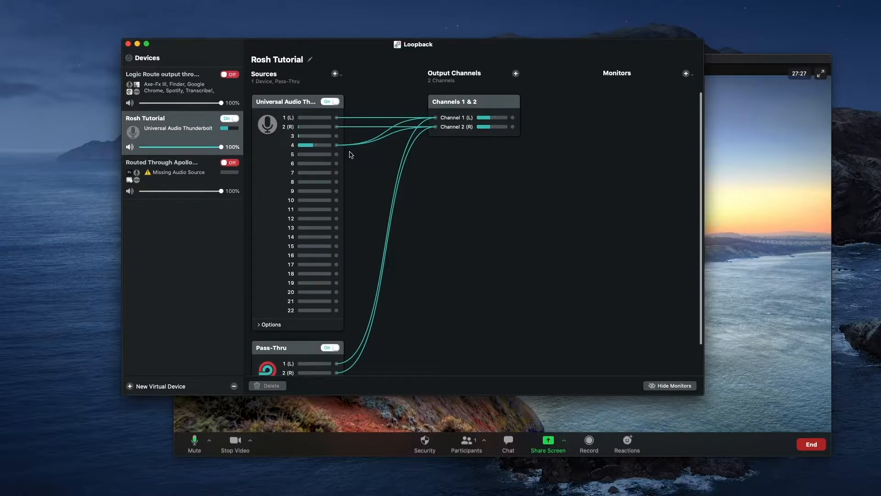
- Add Axe-Fx III as a source of the tutorial virtual device
left_click(368, 144)
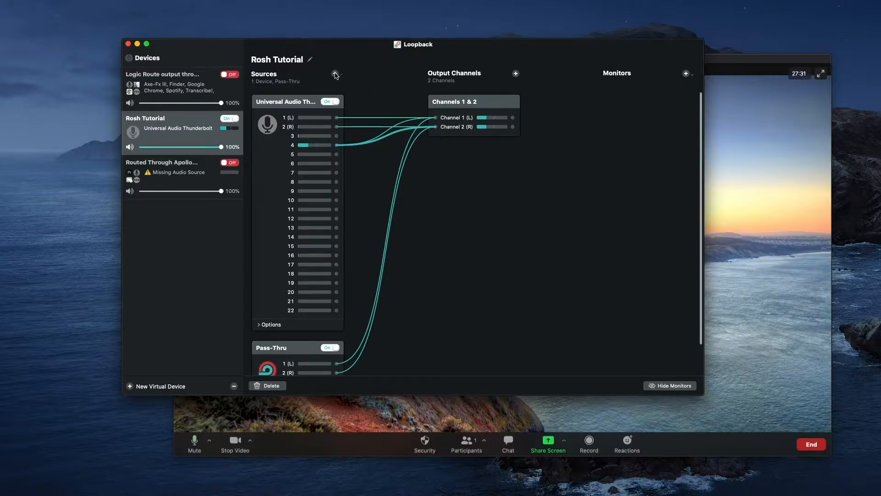
left_click(335, 74)
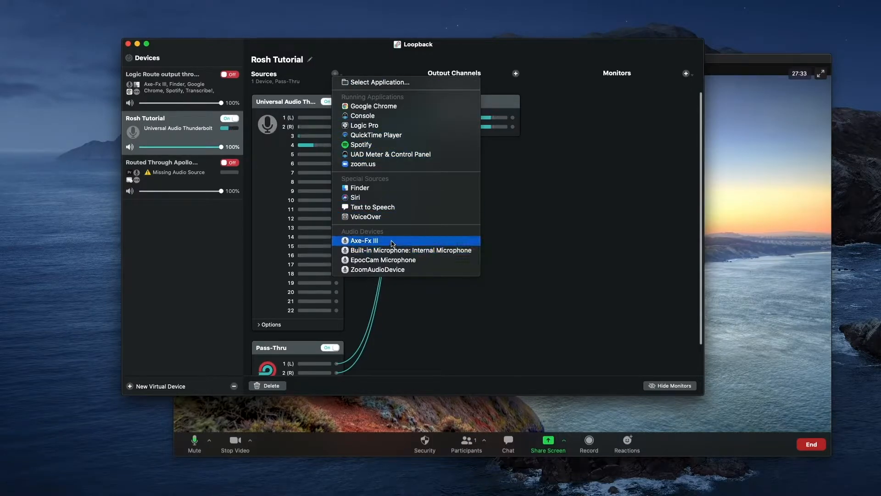
left_click(390, 240)
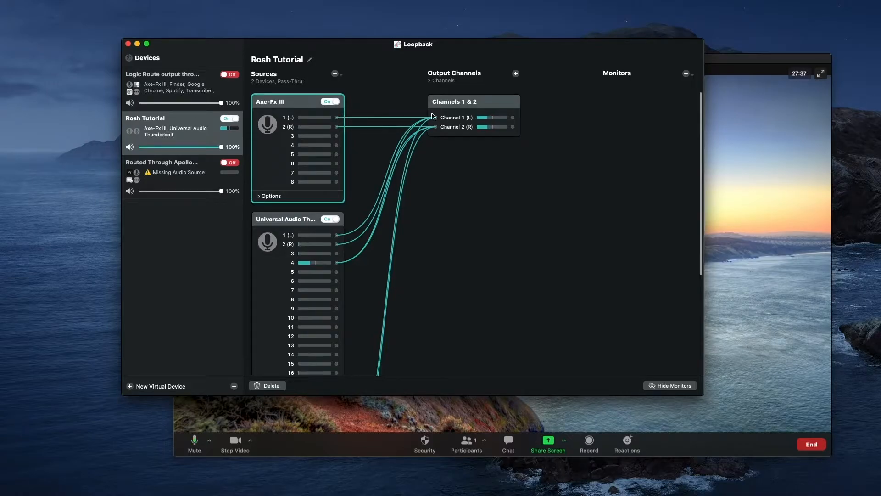
- Remove the connections from channels 1 and 2 of the Universal Audio source to the output channels
left_click(345, 248)
left_click(273, 386)
left_click(367, 225)
left_click(275, 387)
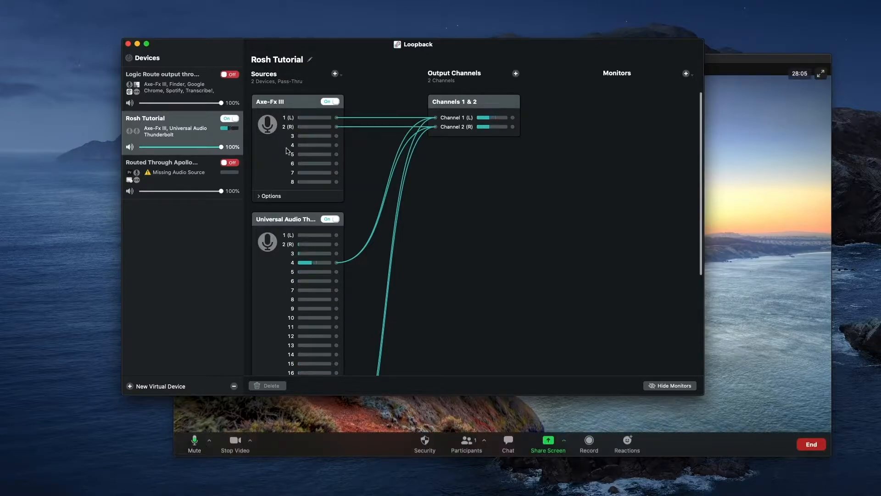
- Add the running Spotify application as a source of the tutorial virtual device
left_click(315, 111)
left_click(335, 74)
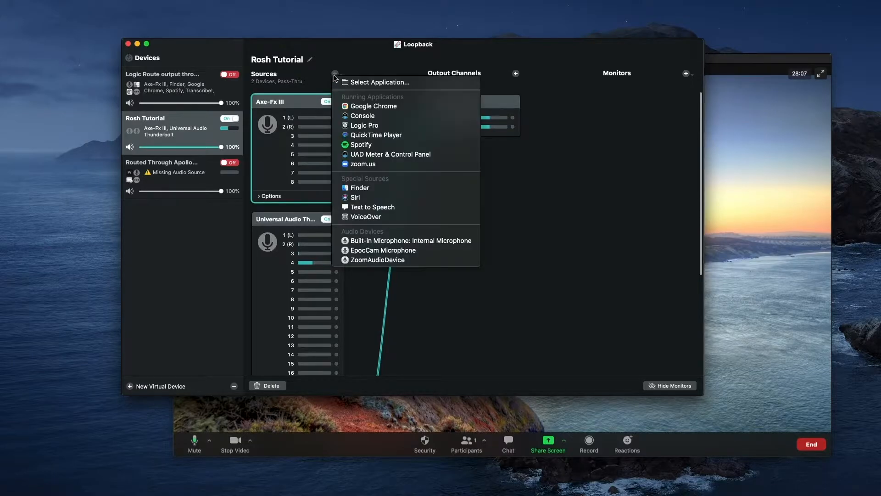
left_click(367, 145)
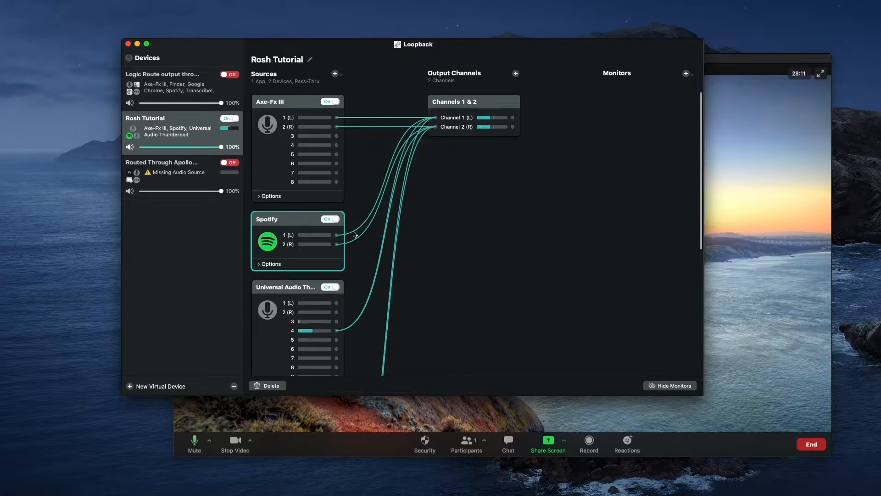
left_click(362, 230)
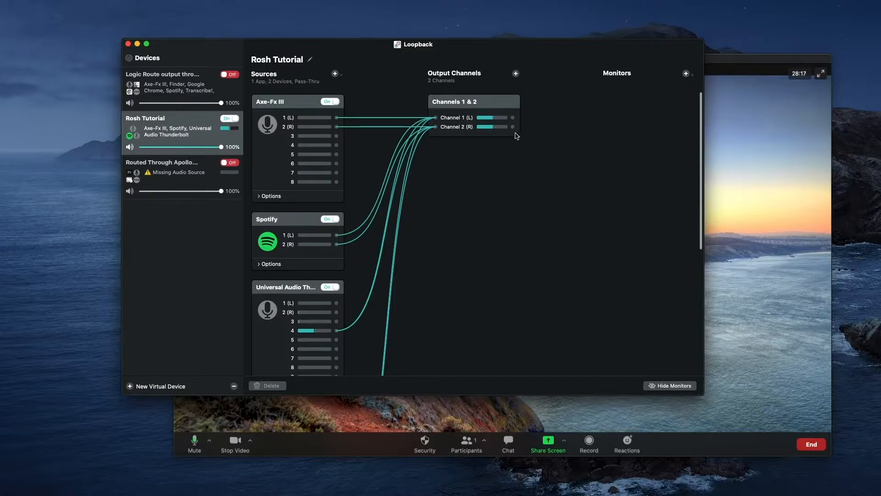
- Delete the Spotify and Axe-Fx III sources from the tutorial virtual device
left_click(311, 226)
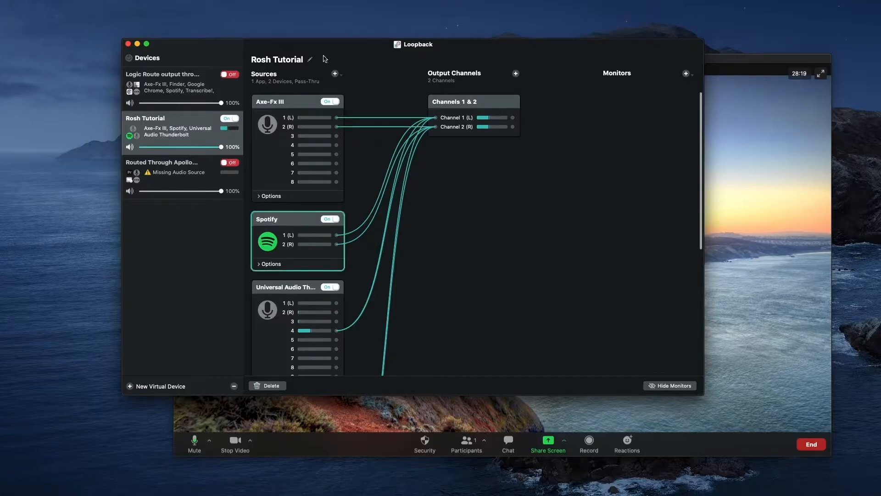
left_click(335, 75)
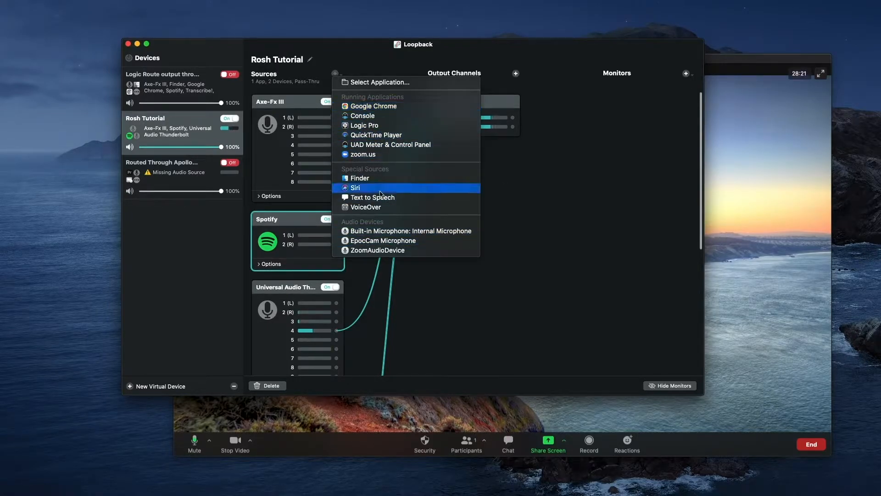
left_click(580, 162)
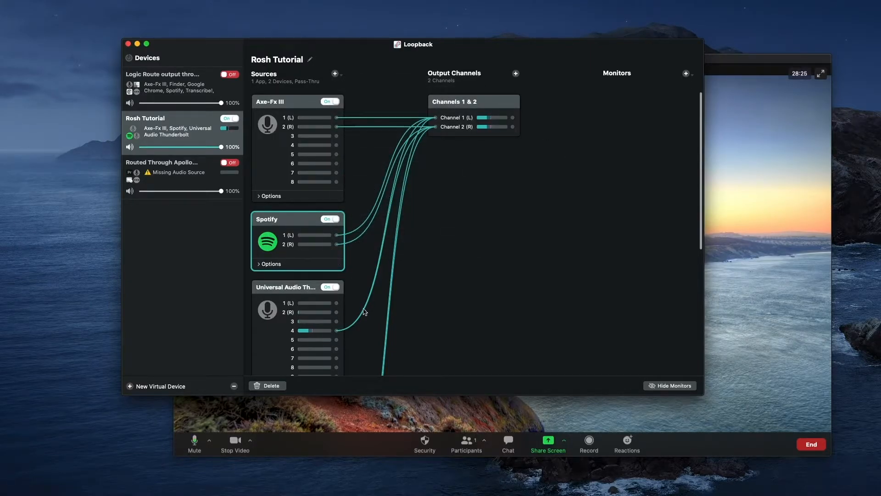
left_click(270, 386)
left_click(306, 140)
left_click(270, 386)
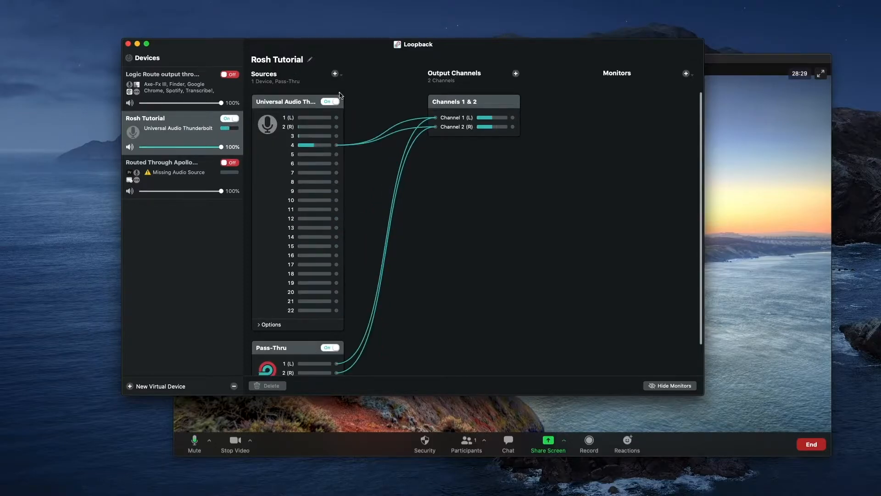
- Switch to Logic Pro and create one audio track with No Input and Output 1 + 2
left_click(745, 64)
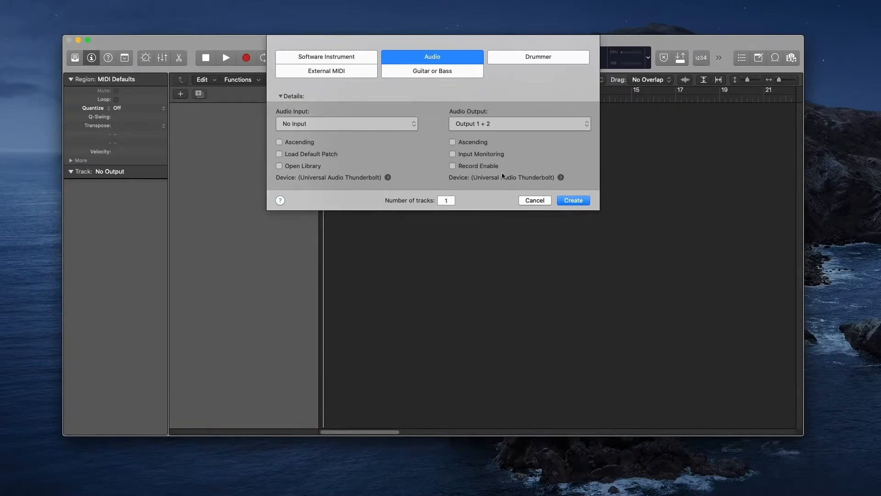
left_click(574, 200)
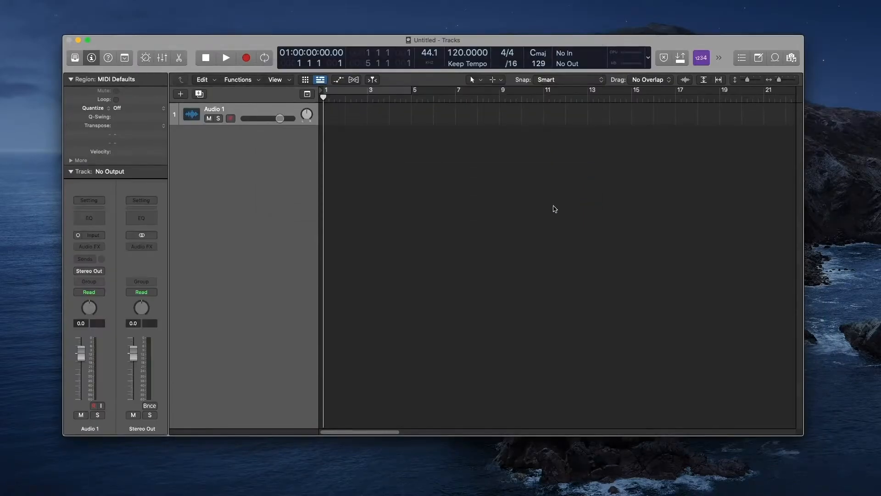
- Set both the input and output device in Logic Pro's audio preferences to the tutorial virtual device and apply the change
left_click(13, 0)
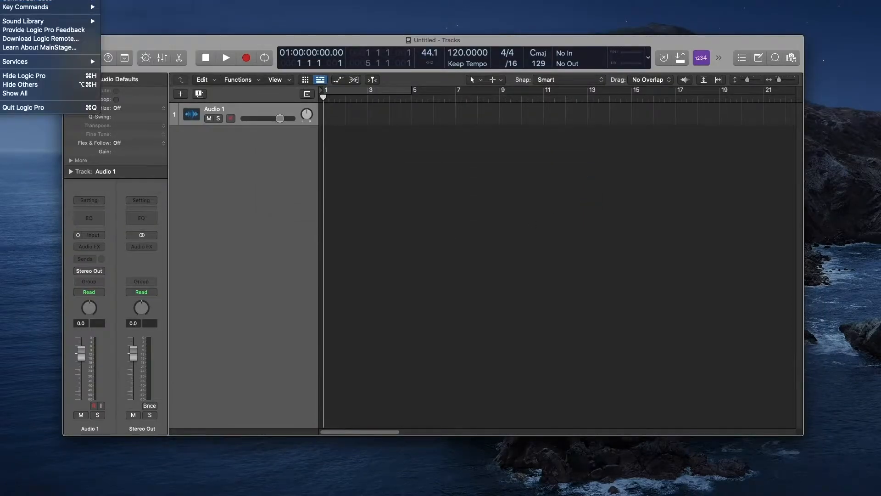
mouse_move(28, 0)
left_click(171, 1)
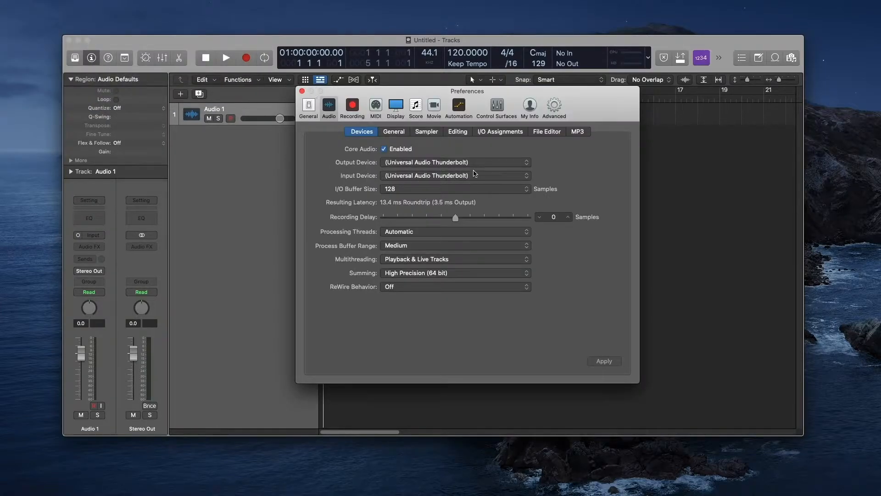
left_click(473, 178)
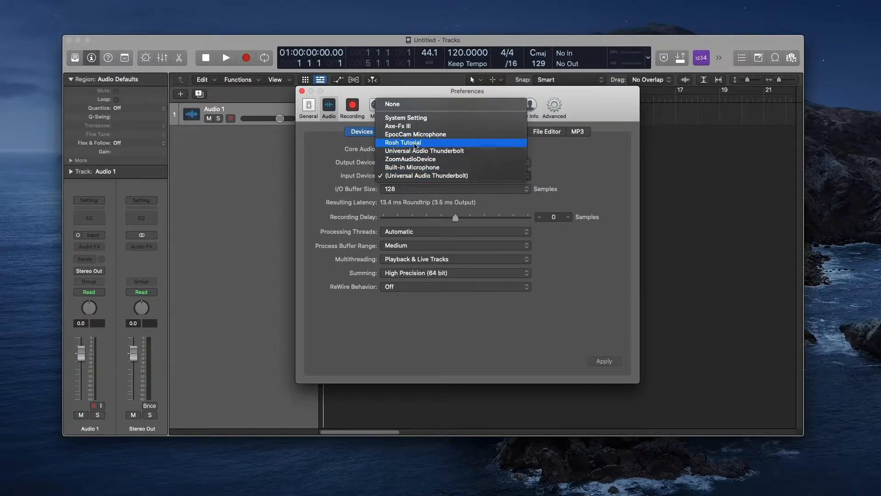
left_click(415, 146)
left_click(422, 162)
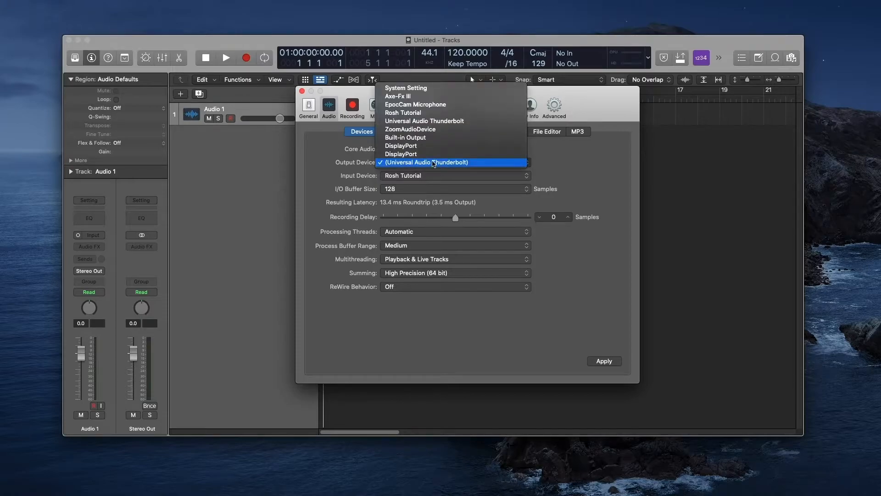
left_click(425, 114)
left_click(602, 360)
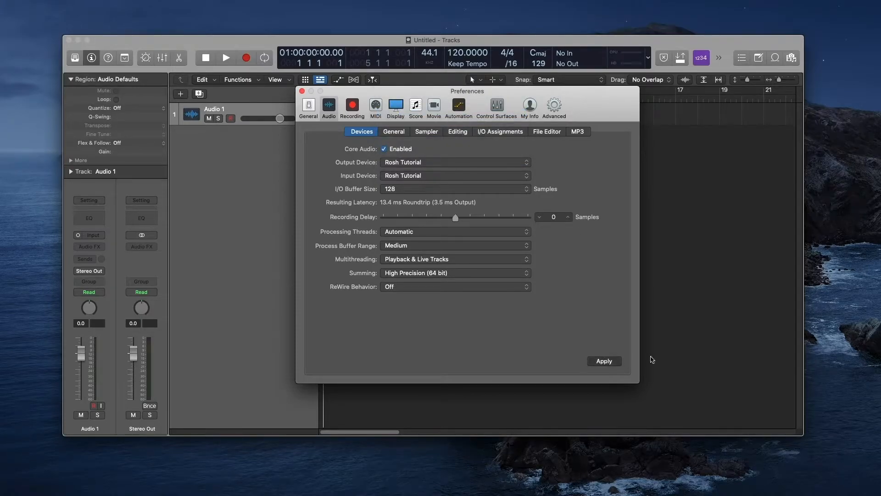
left_click(302, 91)
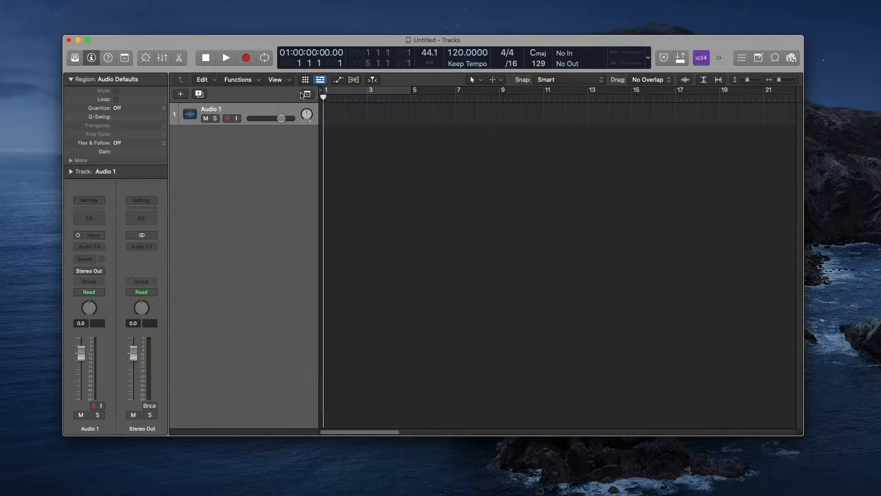
- In Loopback, add output channels 3 & 4 and remove both connections from Universal Audio channel 4 to output channels 1 and 2
left_click_drag(235, 44, 256, 43)
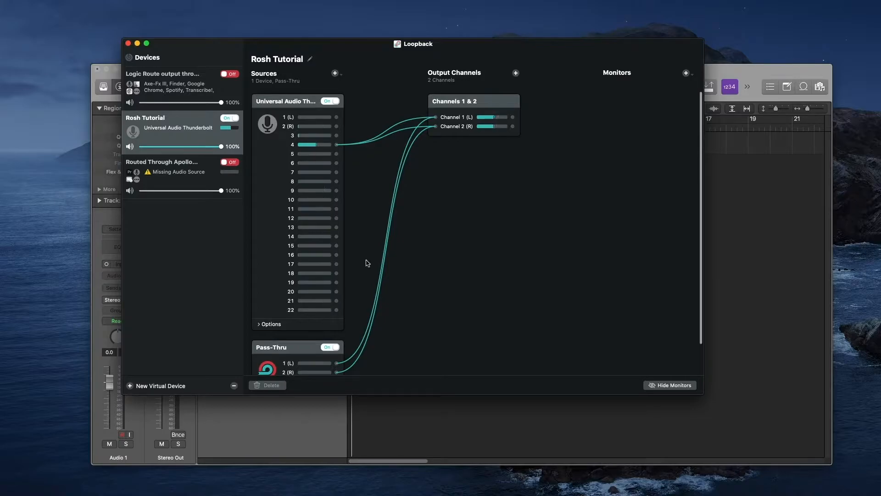
left_click(515, 73)
left_click(373, 146)
left_click(381, 141)
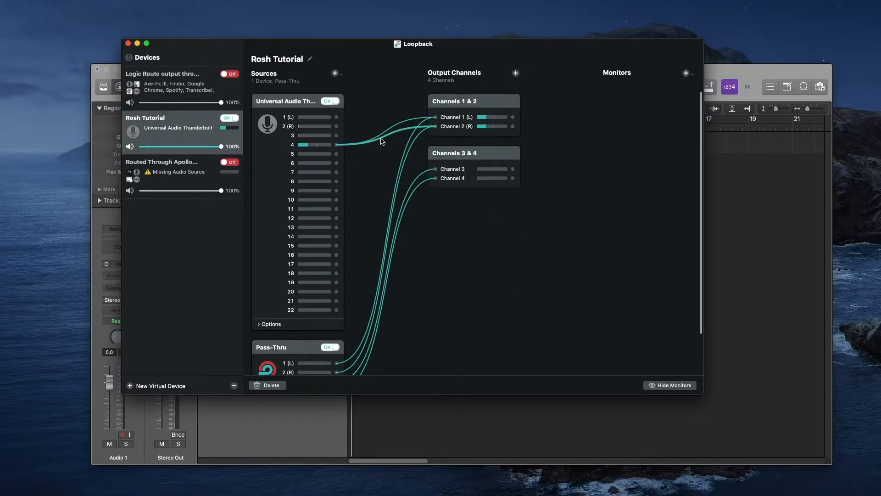
key("BackSpace")
left_click(365, 143)
left_click(283, 385)
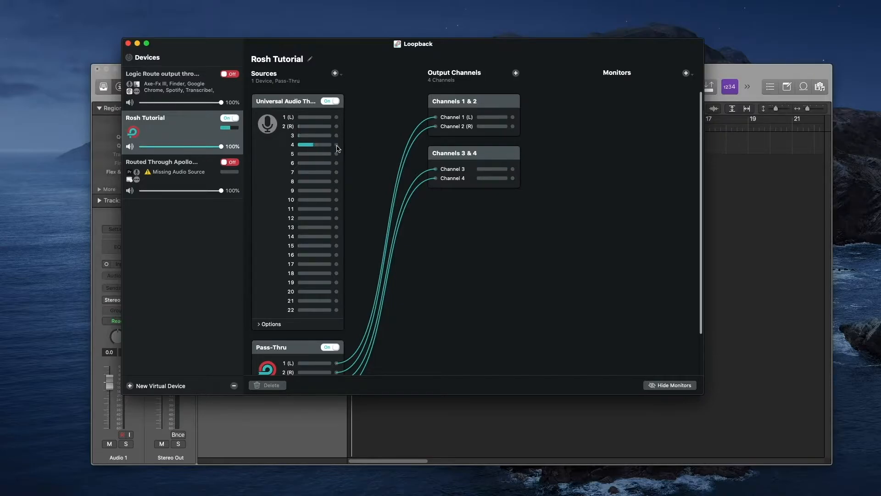
- Add and delete output channels 5 & 6, and connect Universal Audio channel 4 to output channel 4
left_click(516, 73)
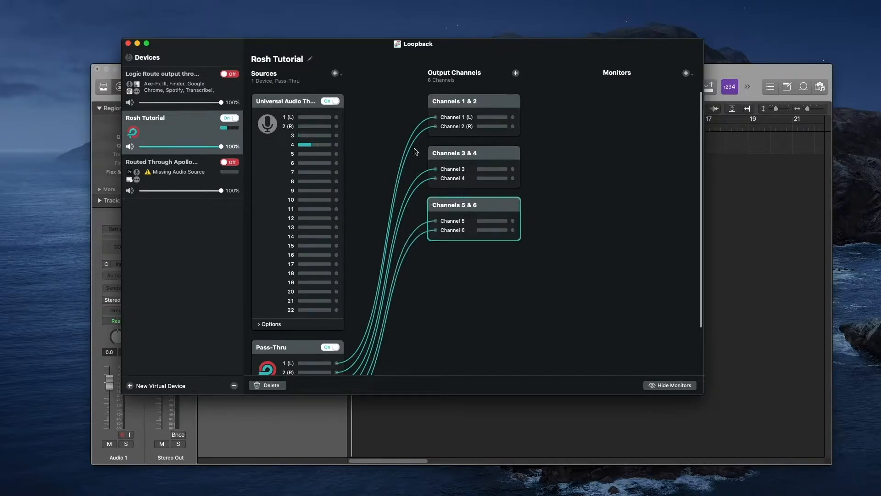
left_click(278, 385)
left_click_drag(337, 144, 435, 178)
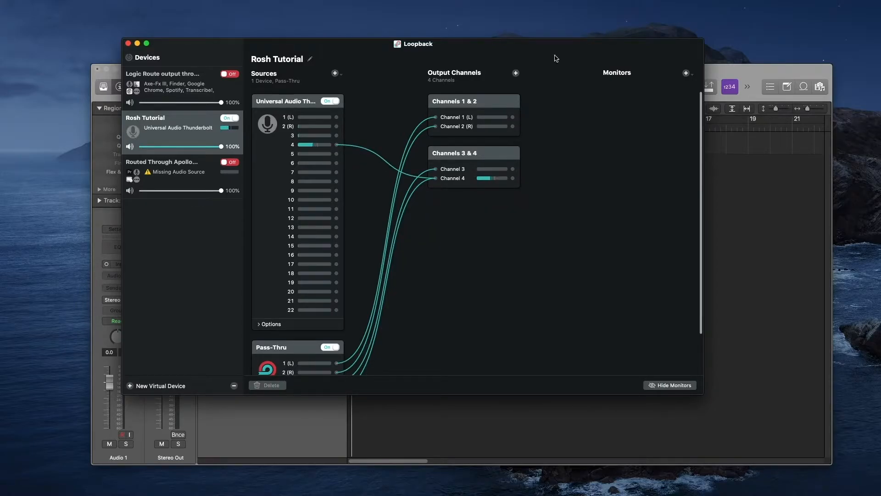
- Switch to Logic Pro and check which inputs are available to the Audio 1 track
left_click(762, 65)
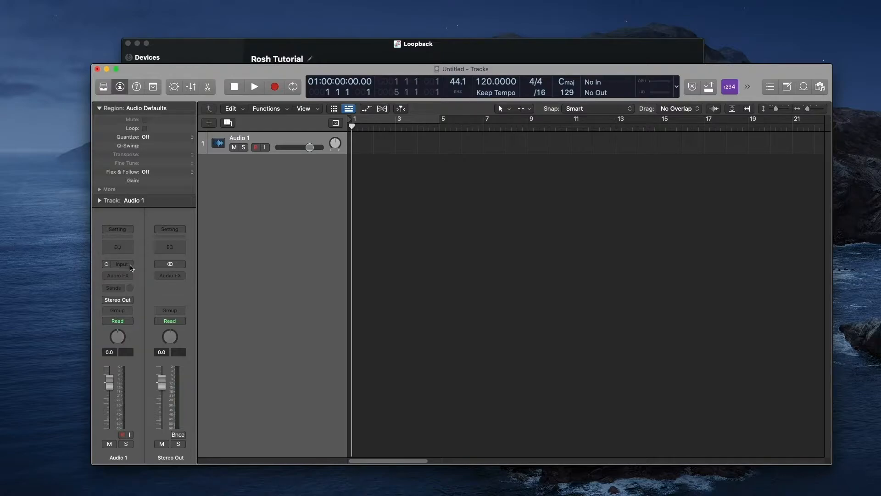
left_click(131, 265)
mouse_move(134, 275)
left_click(392, 230)
- Try to create another audio track with No Input and Output 1 + 2, and look at its input
left_click(86, 0)
left_click(99, 0)
left_click(397, 152)
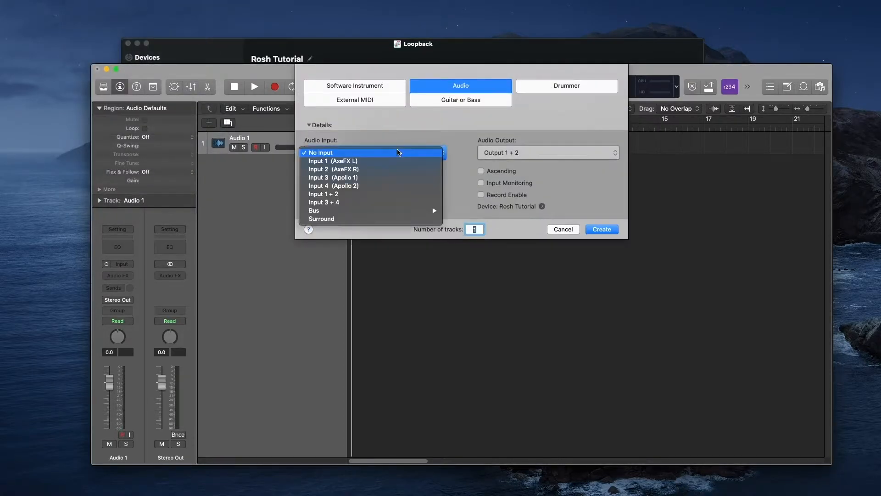
left_click(515, 123)
key("Return")
left_click(121, 264)
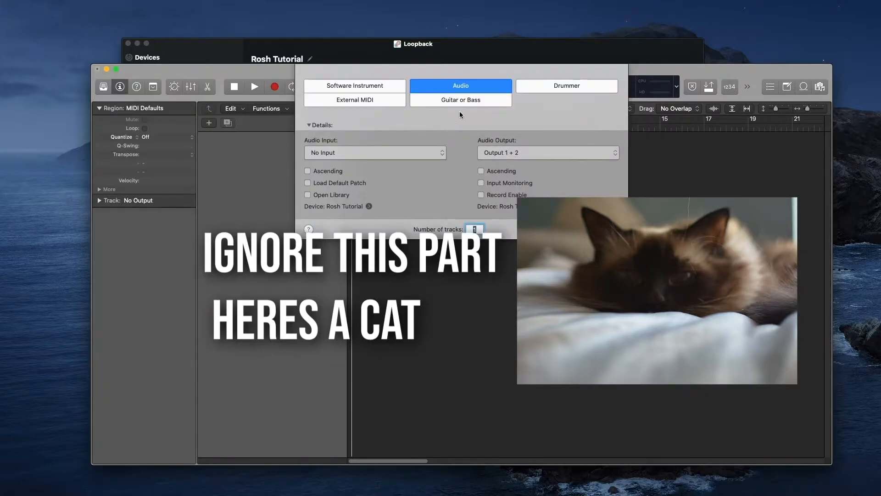
- Create one audio track with Input 4 (Apollo 2) as its input and Output 1 + 2 as its output
left_click(398, 152)
left_click(390, 185)
key("Return")
- Check the input options of the new audio track
left_click(121, 264)
left_click(267, 150)
left_click(266, 147)
key("Return")
left_click(127, 266)
left_click(125, 80)
left_click_drag(95, 72, 95, 71)
- Refresh the audio input by switching the input device to None and back to the tutorial virtual device, and check the track's inputs
left_click(28, 0)
mouse_move(37, 0)
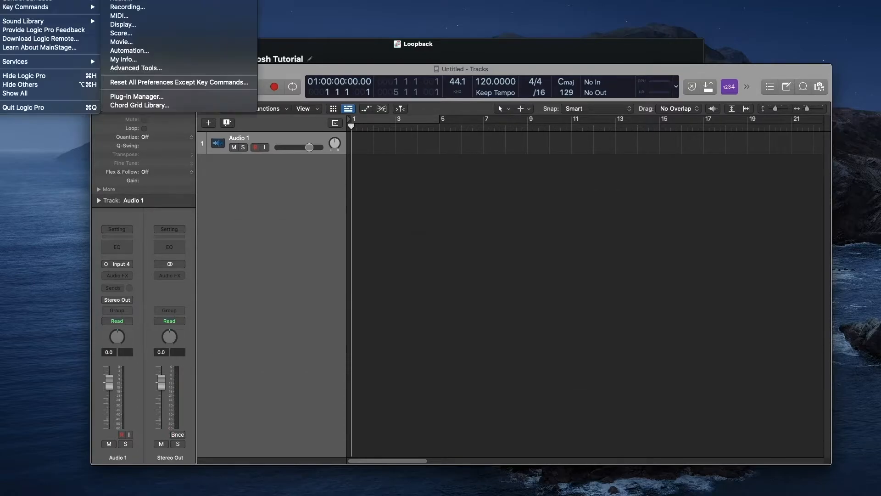
left_click(131, 1)
left_click(424, 175)
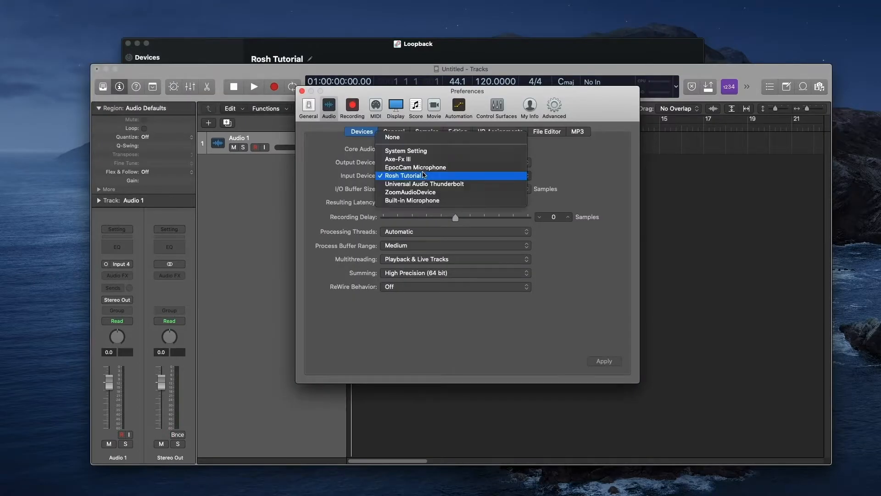
left_click(440, 175)
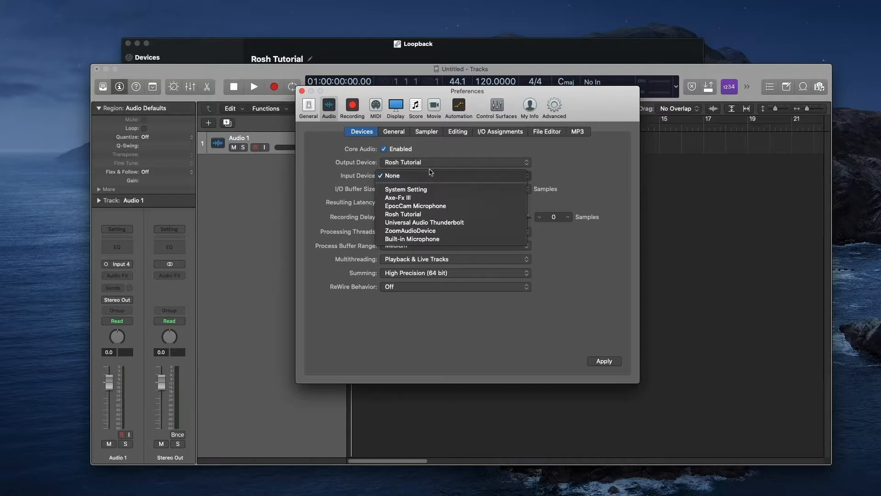
left_click(438, 214)
left_click(604, 362)
left_click(301, 91)
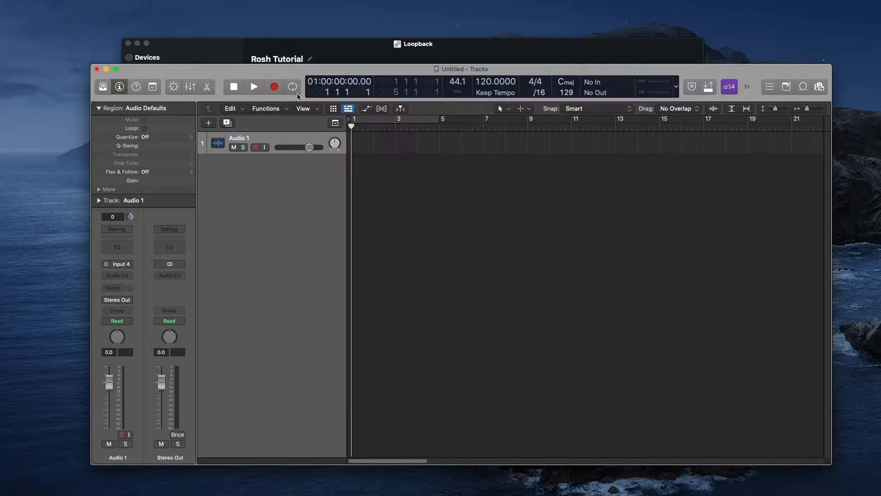
left_click(120, 264)
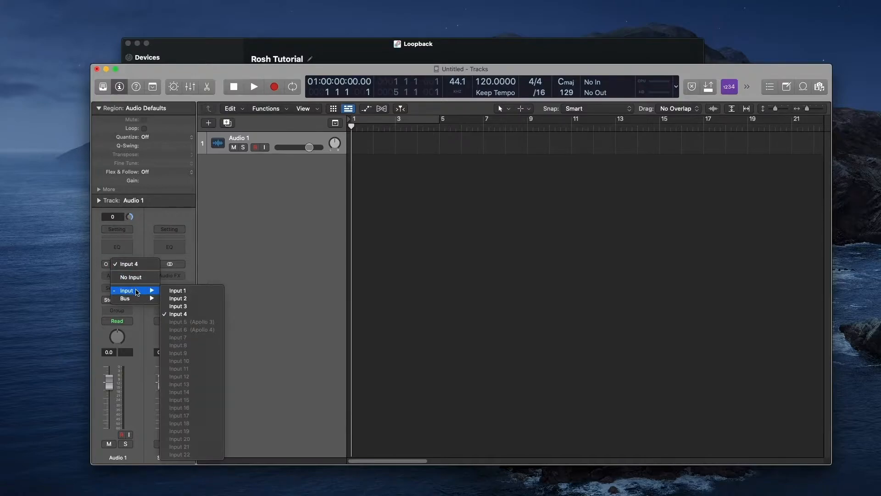
left_click(335, 246)
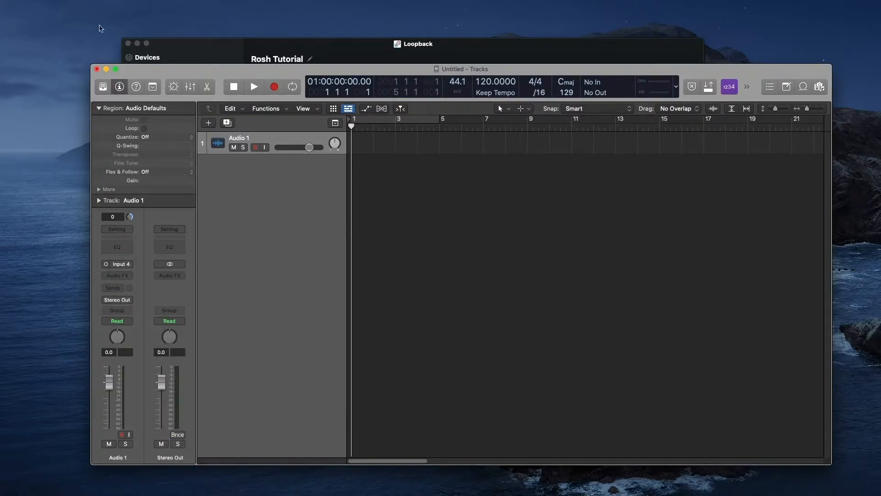
- Set the audio input device to None once more and reselect the tutorial virtual device in the preferences
left_click(14, 0)
mouse_move(55, 0)
left_click(114, 1)
left_click(427, 175)
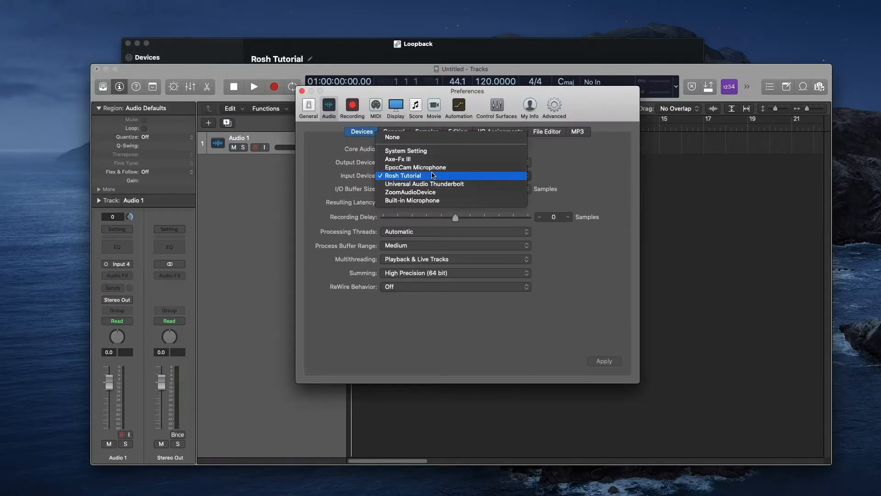
left_click(418, 143)
left_click(433, 177)
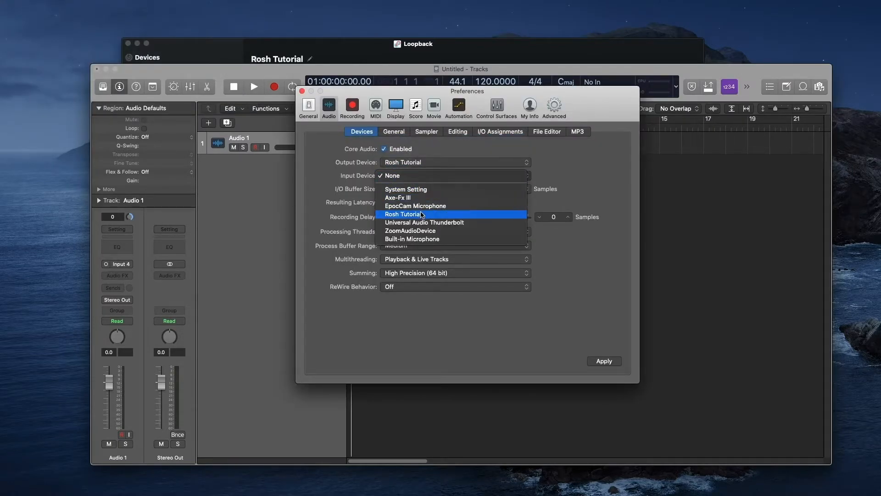
left_click(507, 214)
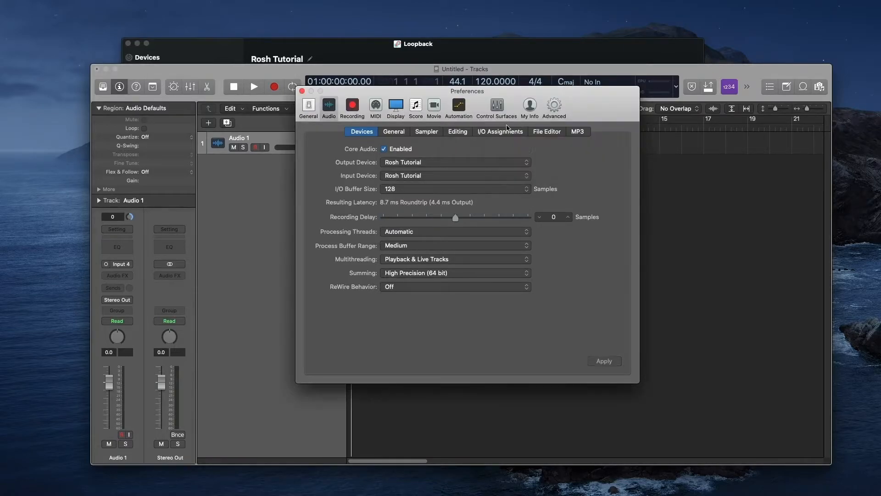
left_click(302, 91)
- Compare the virtual device's output channels in Loopback with the input options of the audio track in Logic Pro
left_click(345, 61)
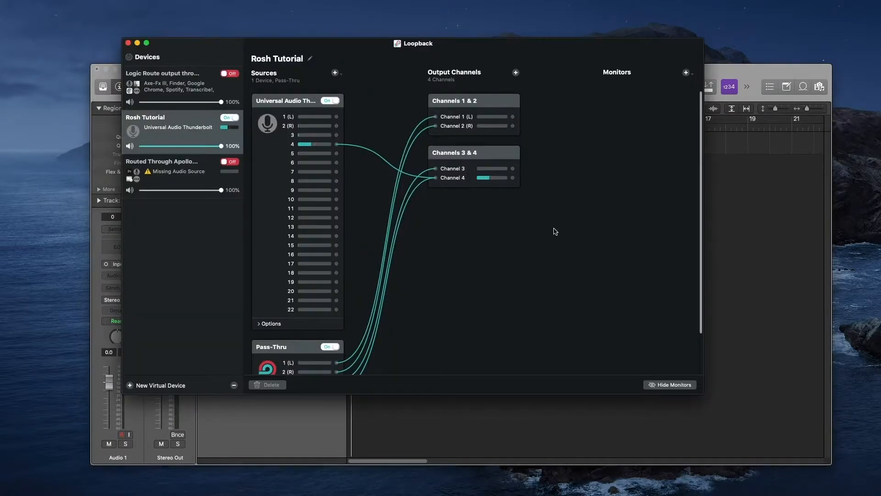
left_click(757, 202)
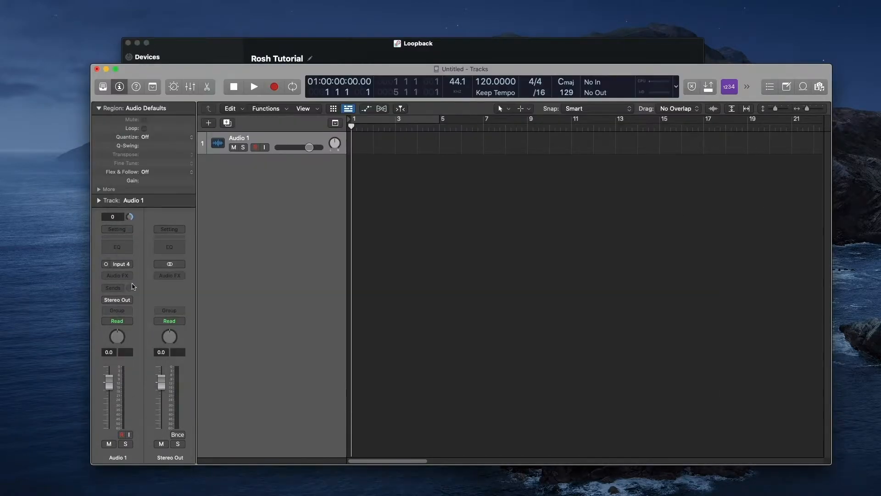
left_click(129, 264)
mouse_move(135, 291)
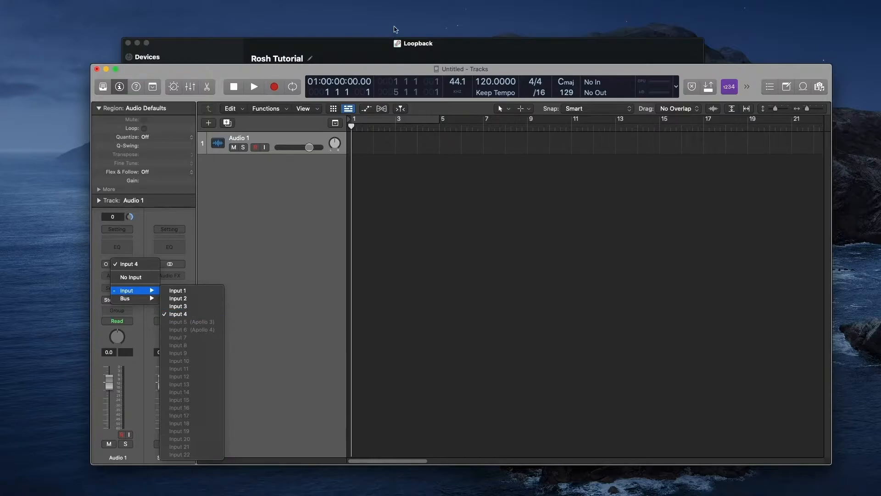
- In Loopback, add output channels 5 & 6 and 7 & 8, and connect Universal Audio channel 5 to output channel 5
left_click(368, 41)
left_click(516, 72)
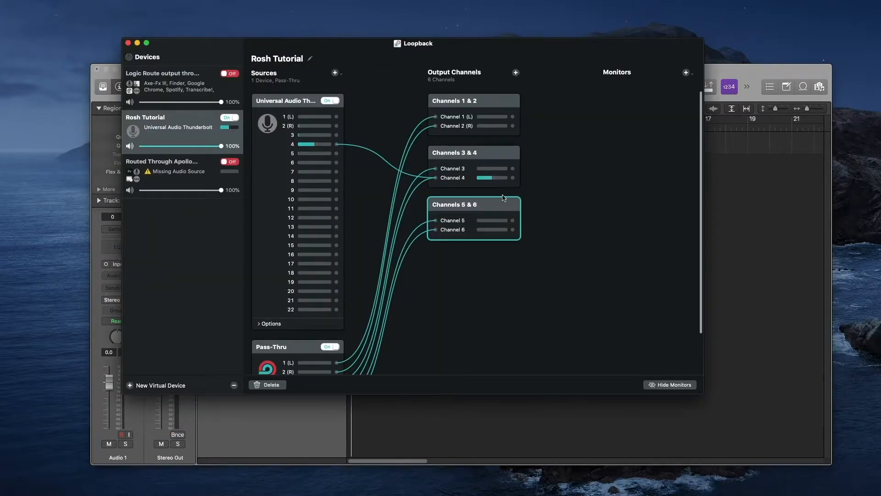
left_click(516, 73)
left_click_drag(336, 153, 435, 220)
left_click(334, 161)
left_click(369, 166)
left_click(375, 182)
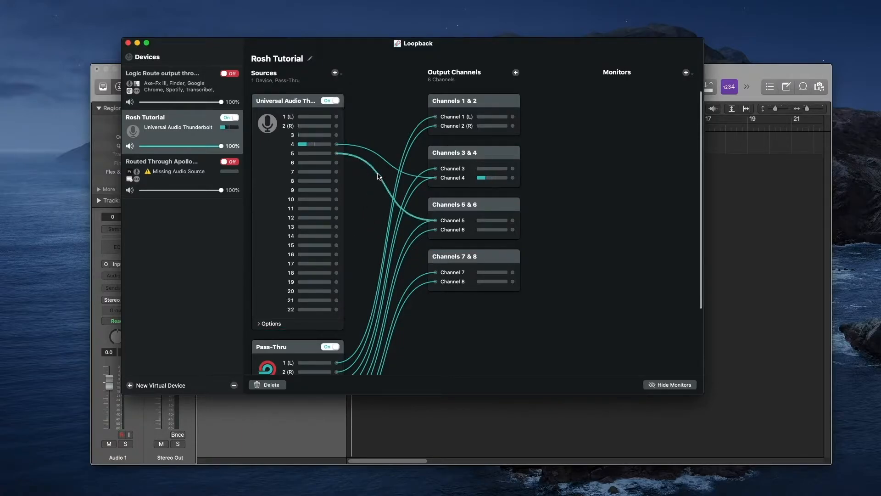
left_click(669, 385)
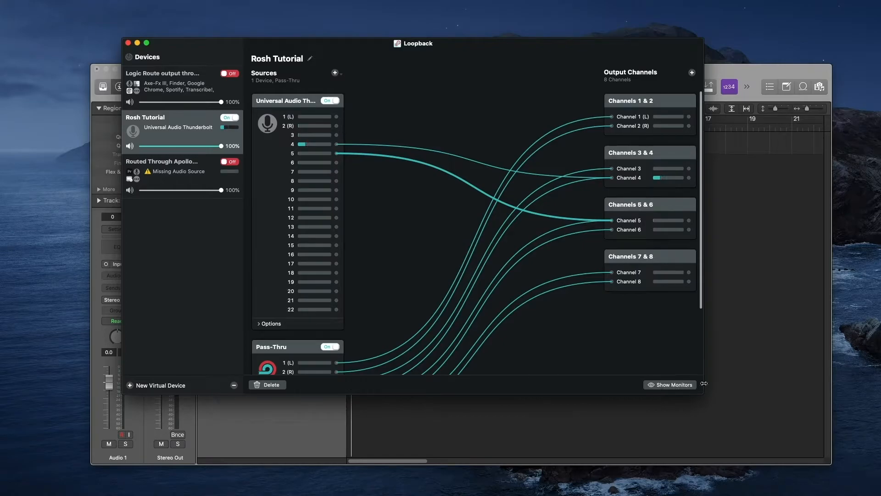
left_click(673, 386)
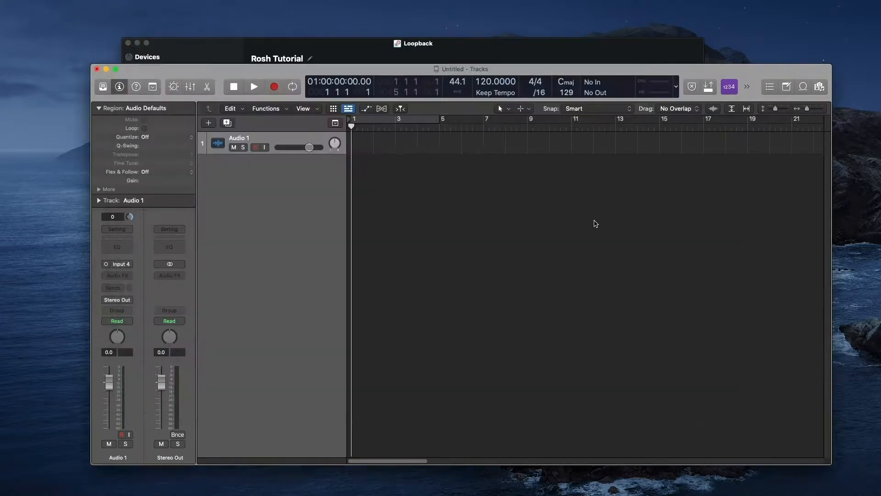
- Switch to Logic Pro and reload the added channels by setting the input device to None, reselecting the tutorial virtual device and applying
left_click(747, 223)
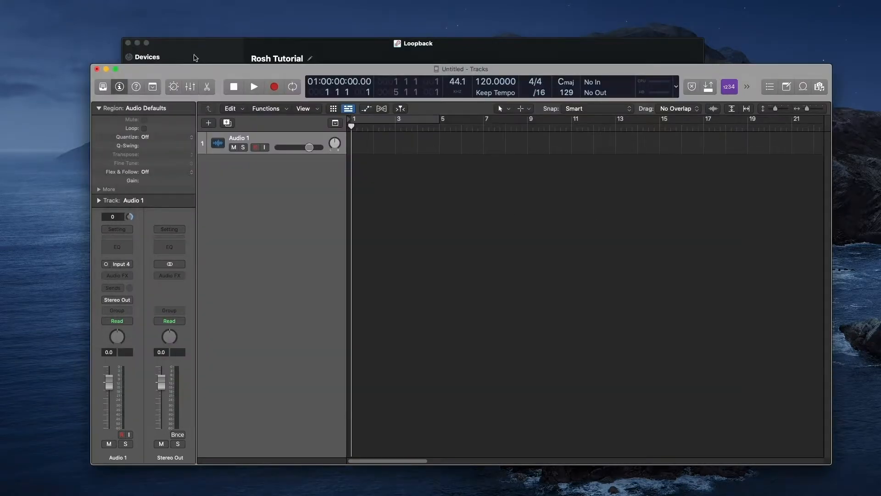
left_click(41, 1)
mouse_move(42, 1)
left_click(134, 1)
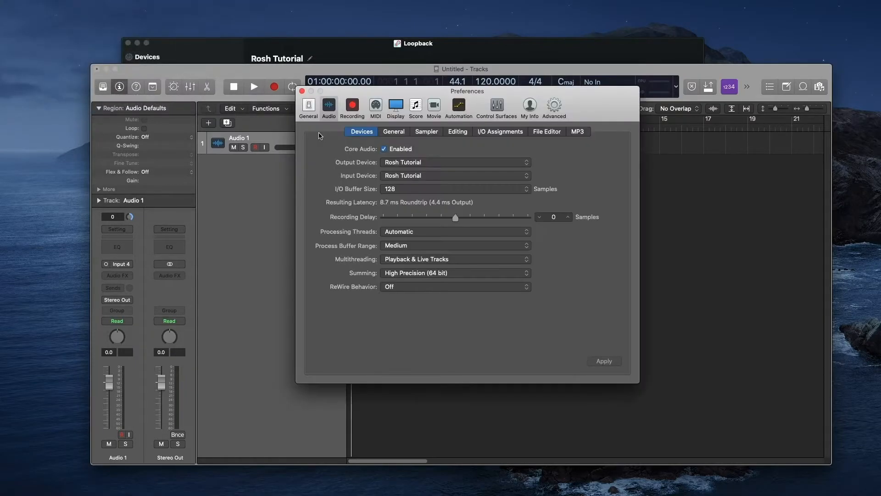
left_click(425, 175)
left_click(432, 138)
left_click(435, 178)
left_click(433, 213)
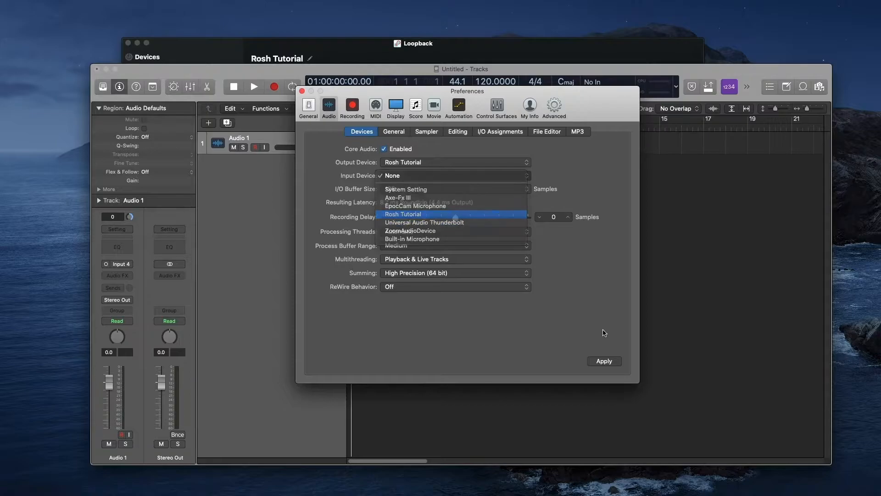
left_click(604, 361)
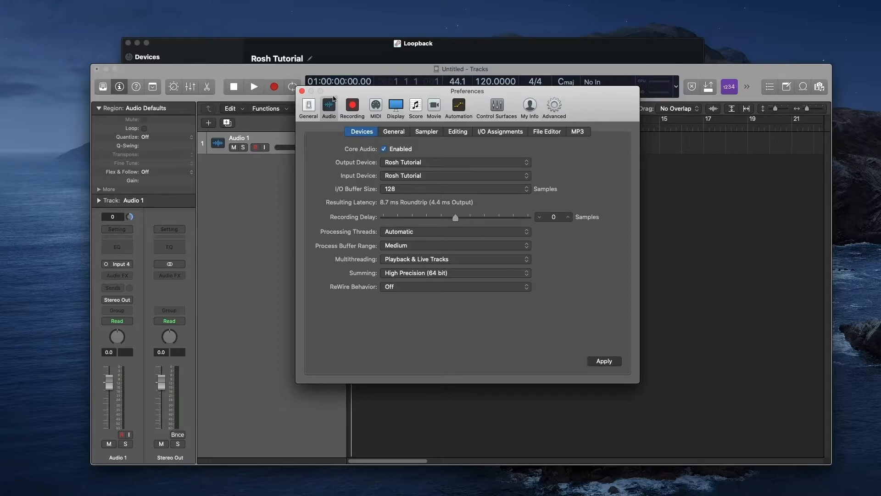
left_click(302, 90)
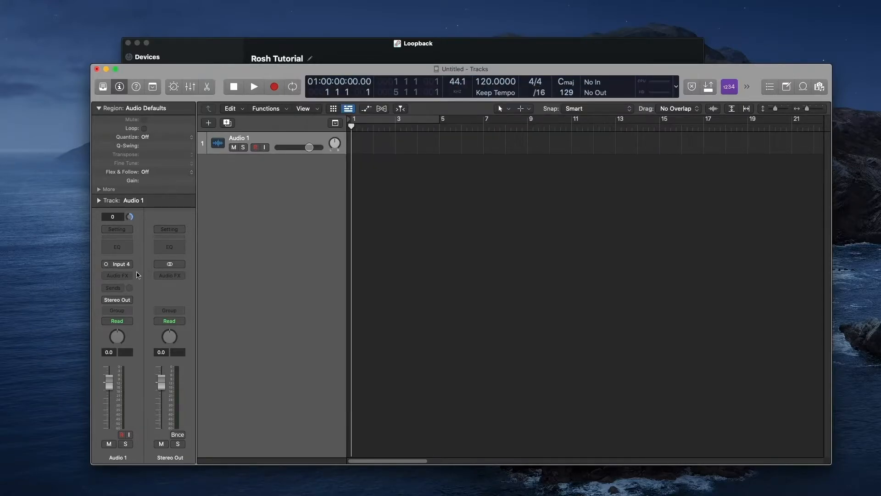
- Compare the input choices of the Audio 1 track in Logic Pro with the virtual device's output channels in Loopback
left_click(129, 265)
mouse_move(136, 292)
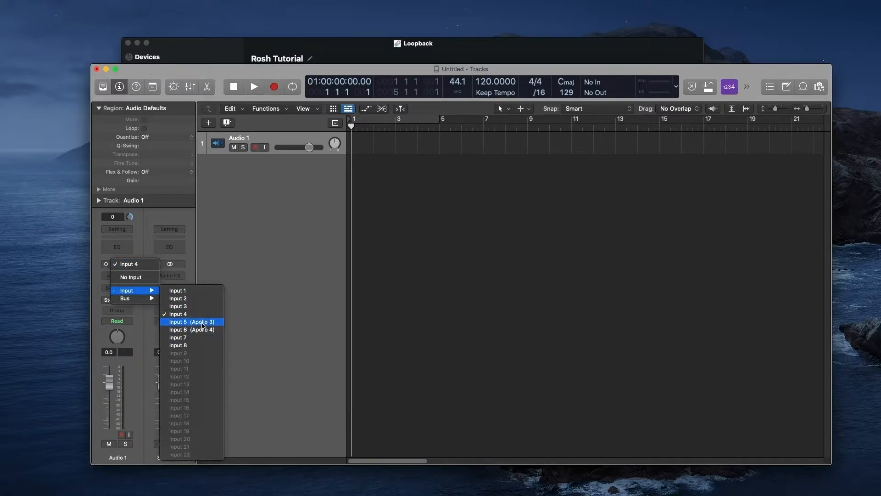
left_click(366, 54)
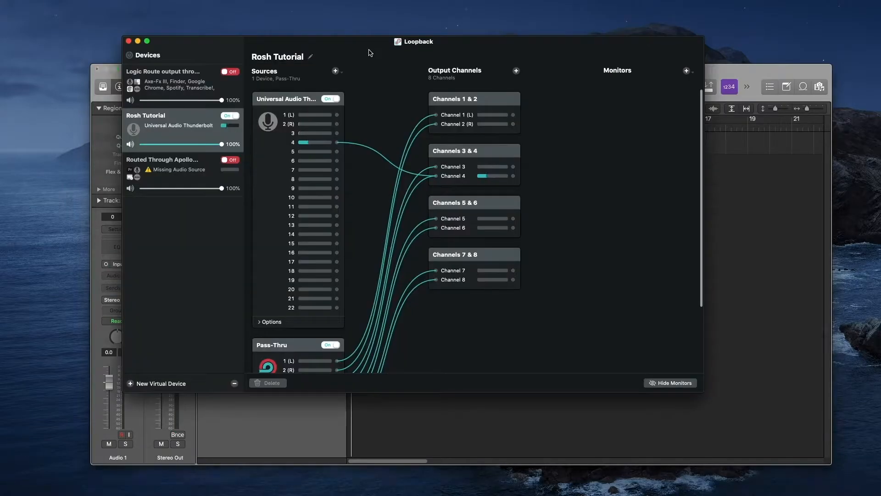
left_click(755, 210)
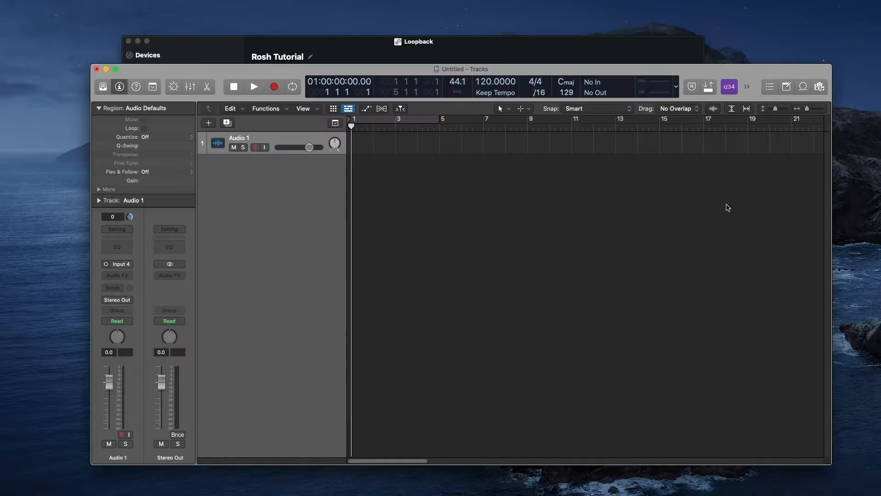
left_click(128, 266)
mouse_move(136, 290)
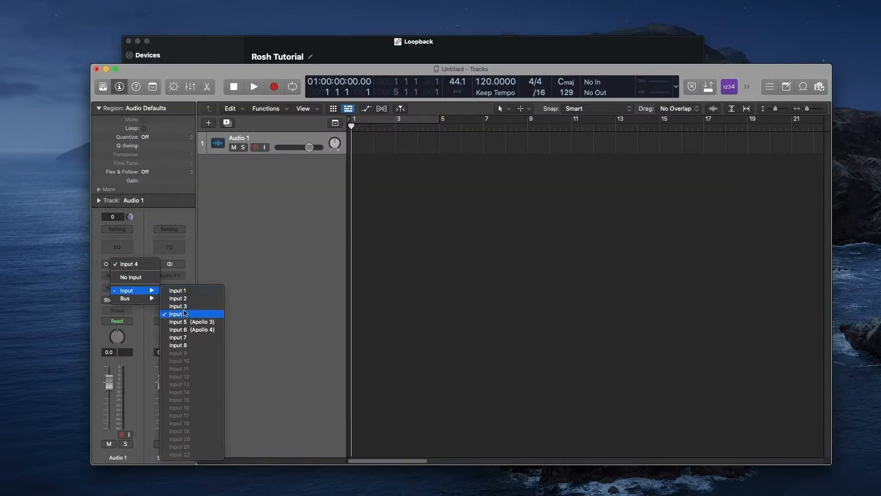
left_click(237, 200)
- Test the Audio 1 signal by toggling record enable and turning on input monitoring for the track
left_click(255, 147)
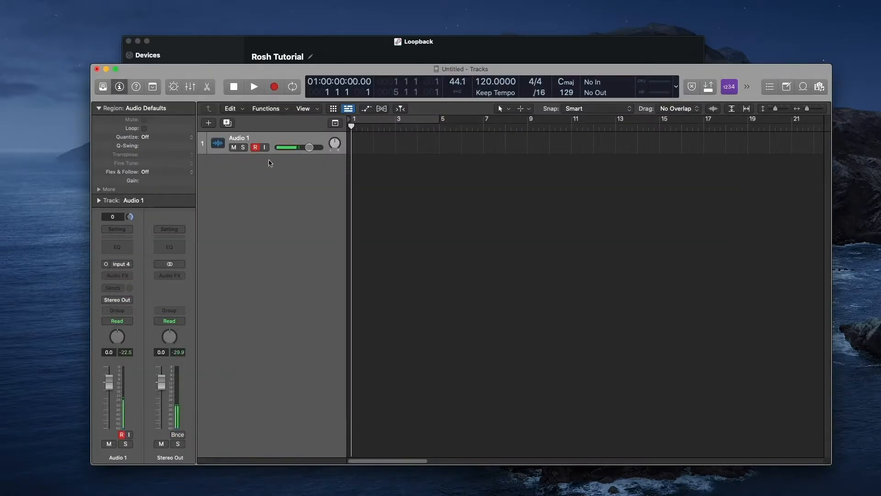
left_click(256, 147)
left_click(265, 147)
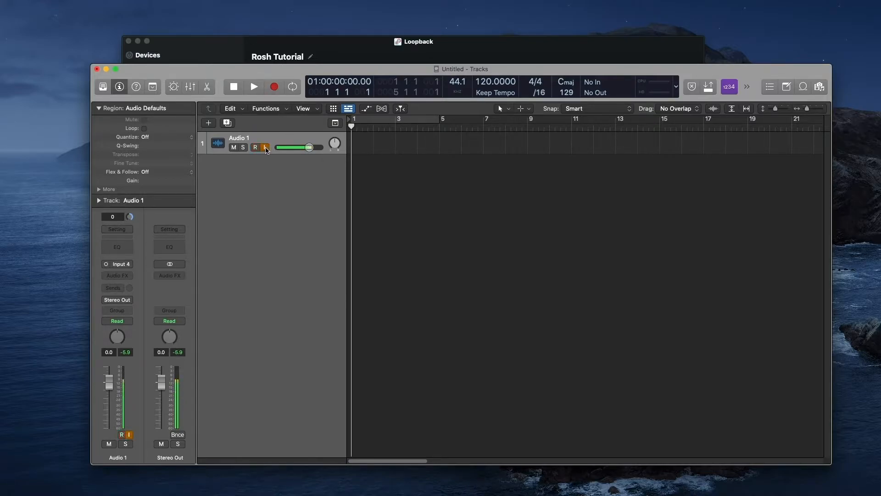
- Switch to Loopback and add Logic Pro as a source of the tutorial virtual device
left_click(222, 61)
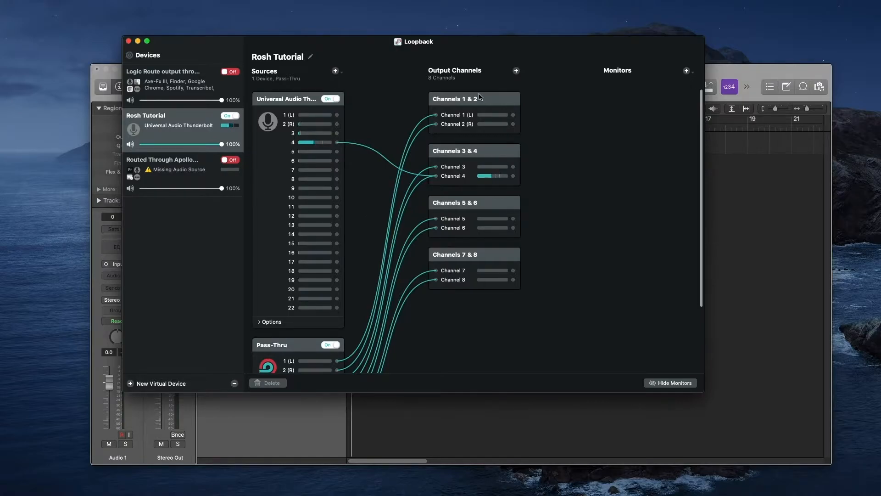
scroll(357, 268, "down", 3)
scroll(356, 299, "up", 3)
left_click(338, 73)
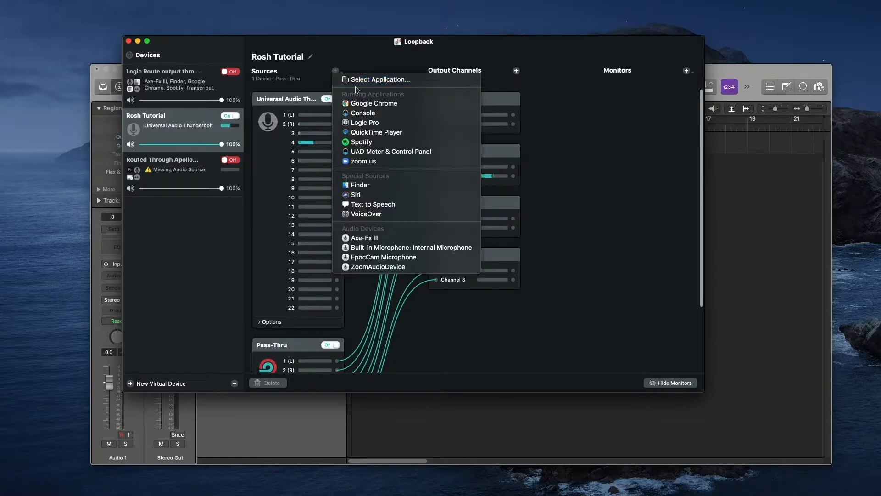
left_click(372, 123)
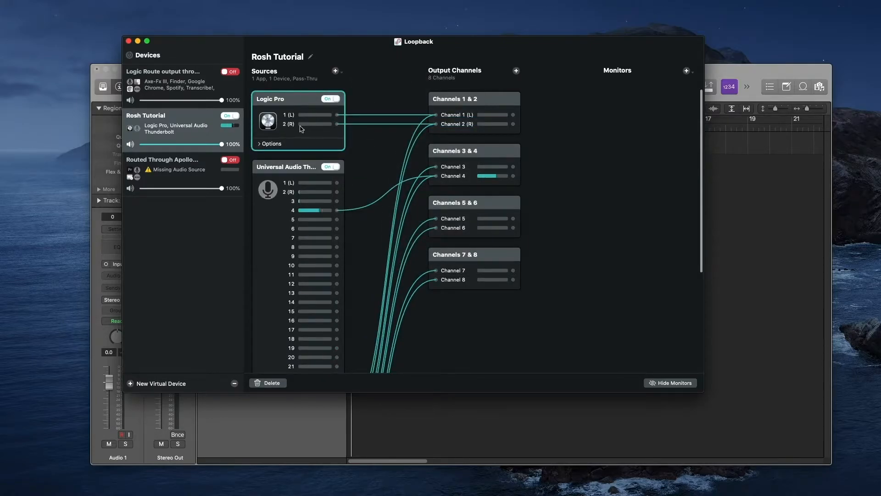
- Add Universal Audio Thunderbolt as a monitor for the virtual device's output channels
left_click(483, 101)
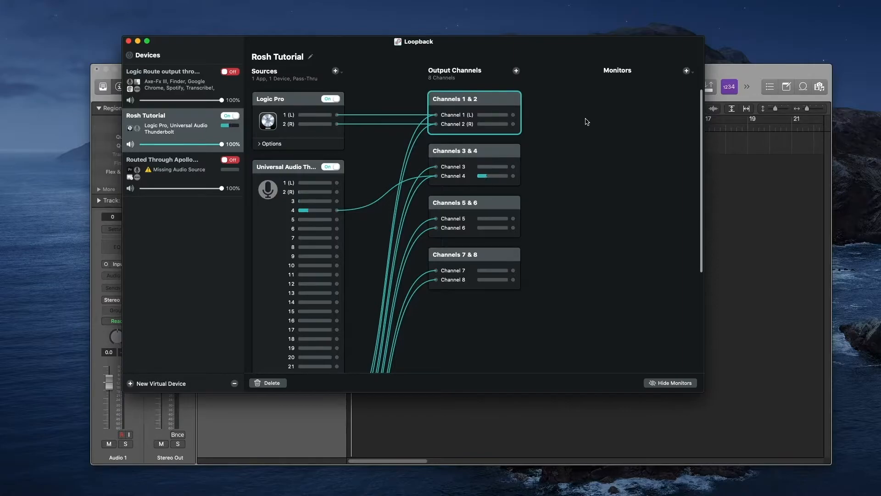
left_click(687, 72)
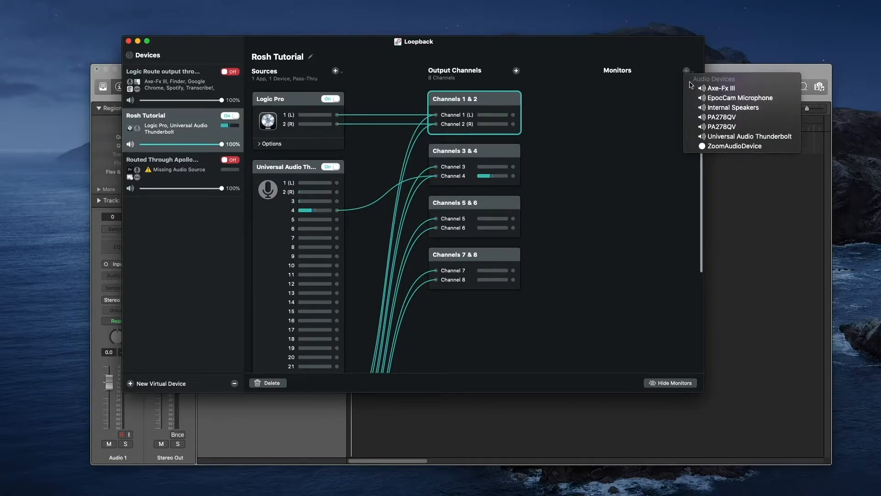
left_click(664, 73)
left_click(686, 69)
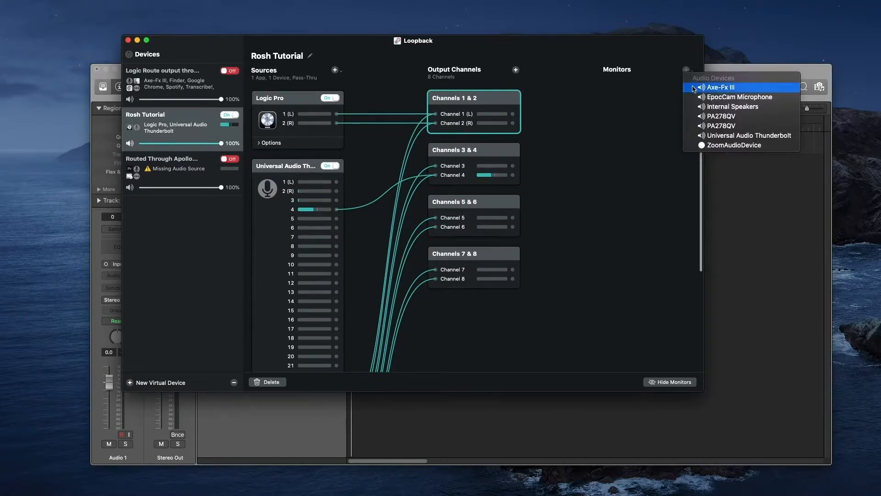
left_click(740, 137)
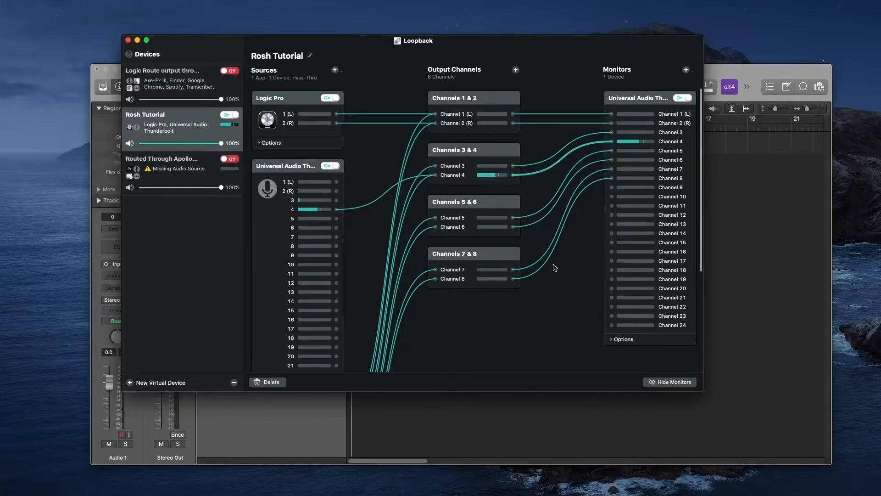
- Delete the monitor connections of output channels 3 through 8, keeping only channels 1 & 2 routed to the Universal Audio monitor
left_click(268, 382)
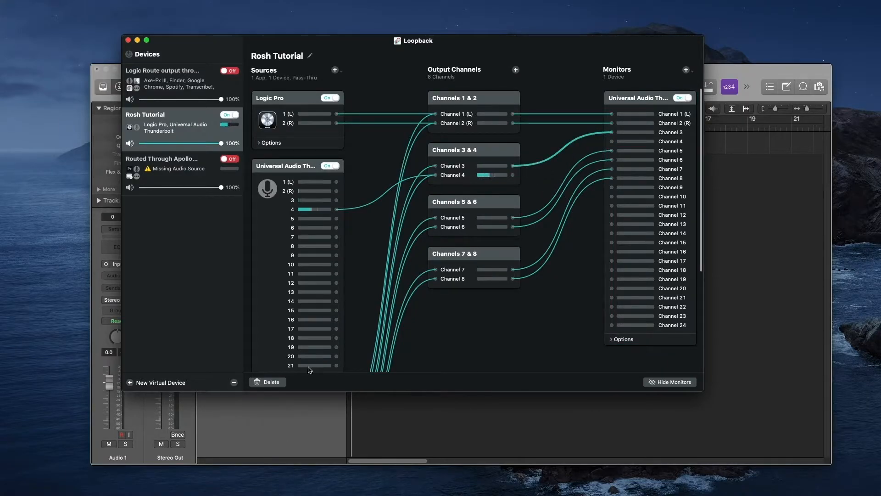
left_click(541, 209)
left_click(280, 383)
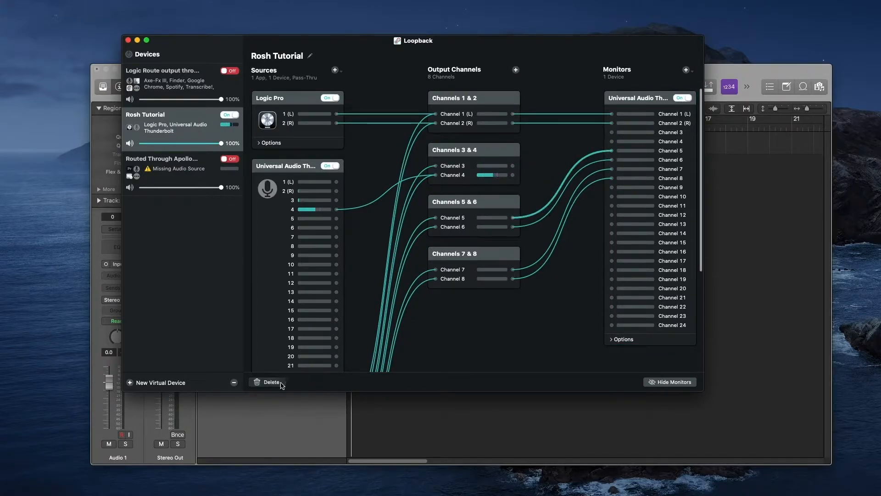
left_click(540, 222)
left_click(274, 383)
left_click(542, 262)
left_click(285, 383)
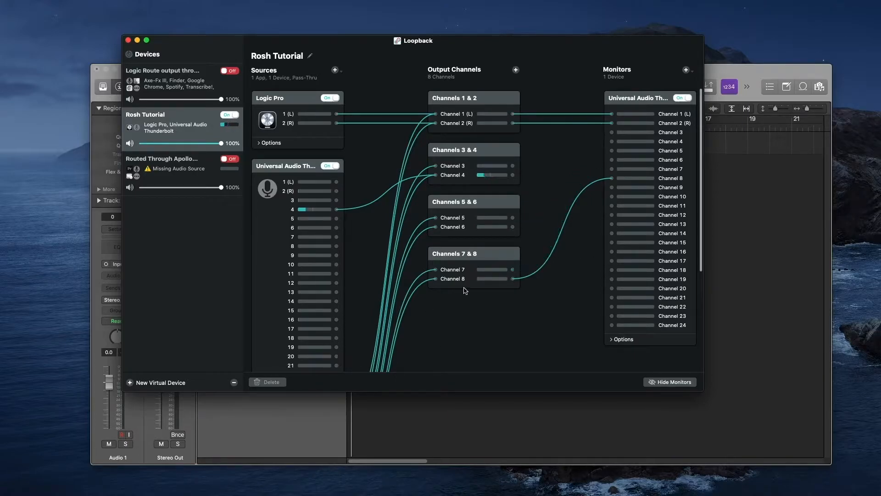
left_click(538, 276)
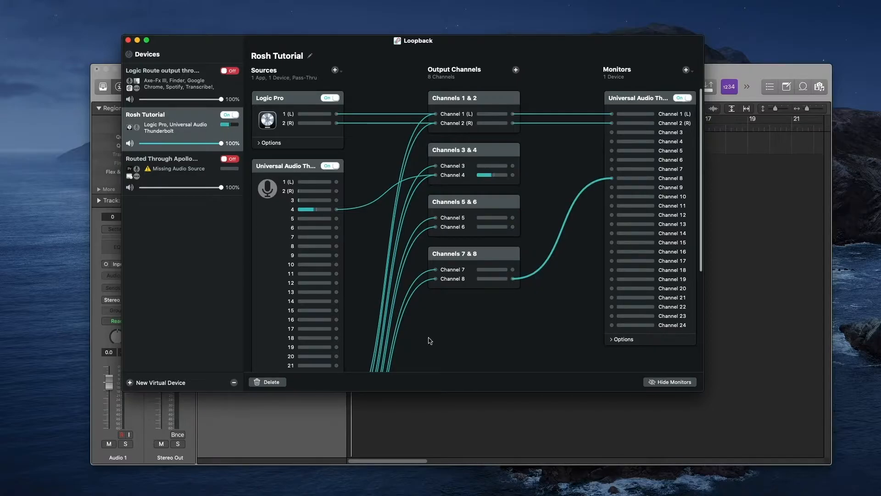
left_click(268, 383)
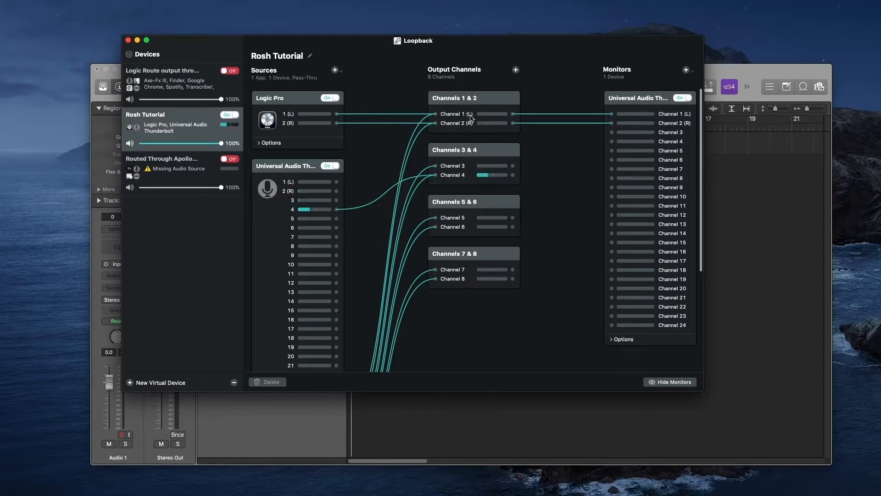
- In Logic Pro, enable recording and input monitoring on Audio 1, check the levels in Loopback, and switch monitoring back off
left_click(752, 166)
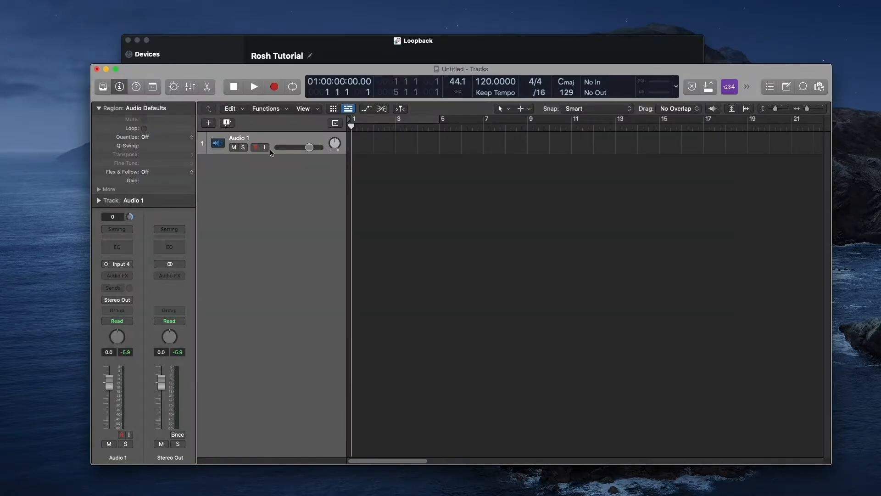
left_click(255, 147)
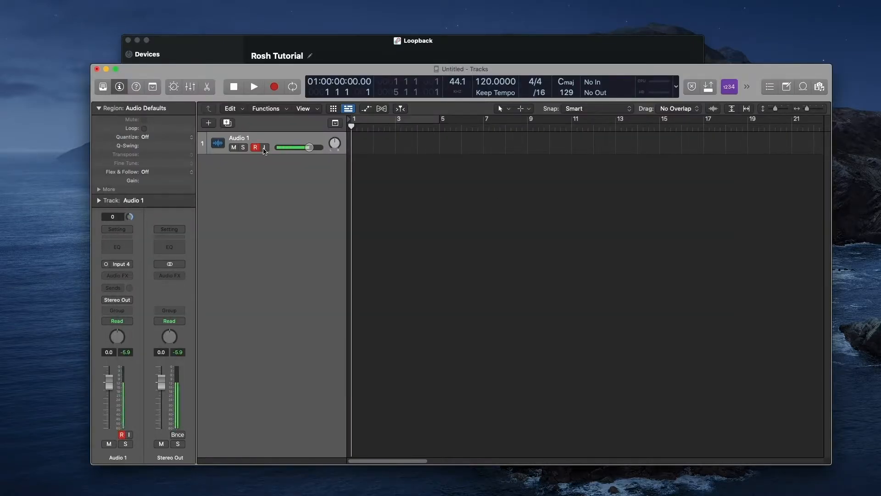
left_click(265, 147)
left_click(440, 50)
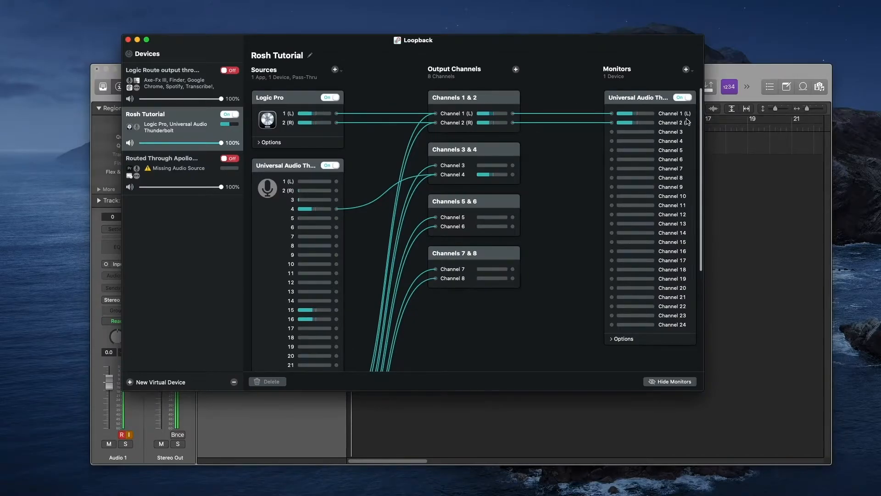
left_click(725, 181)
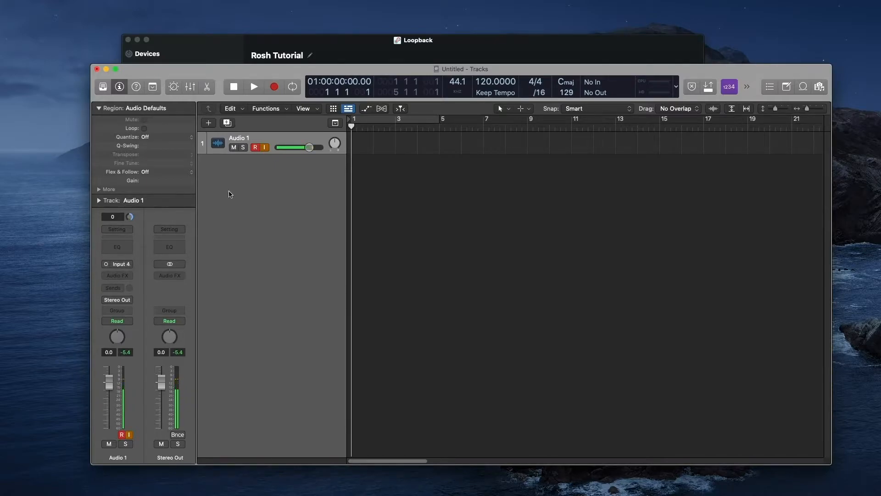
left_click(265, 147)
- Insert the Echo delay plug-in in the Audio 1 effect slot, replacing the Channel EQ
left_click(126, 245)
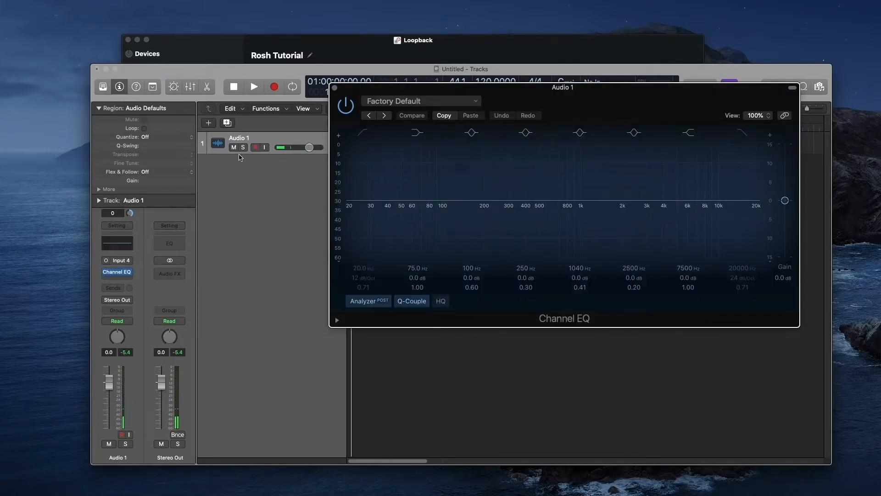
left_click(335, 87)
left_click(129, 272)
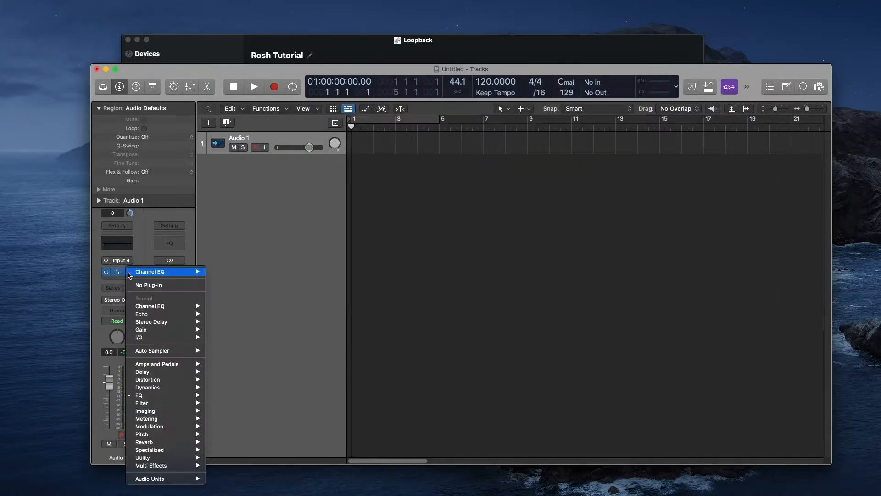
mouse_move(161, 372)
mouse_move(233, 379)
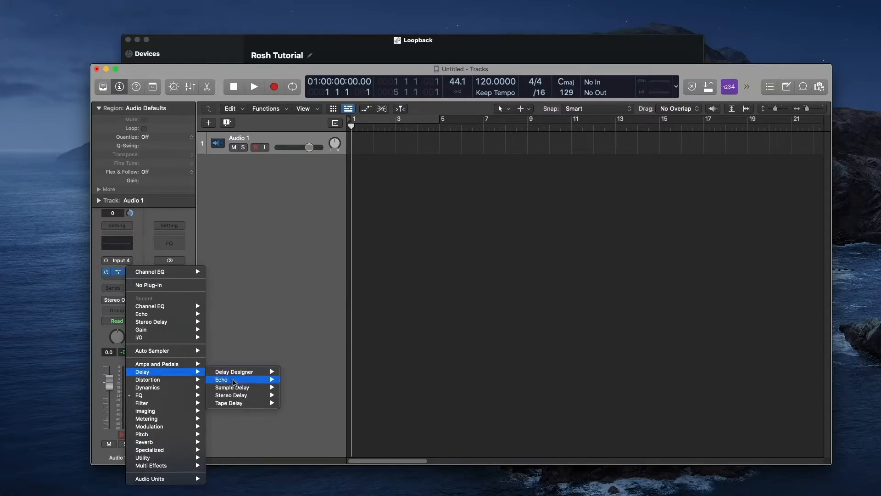
left_click(292, 380)
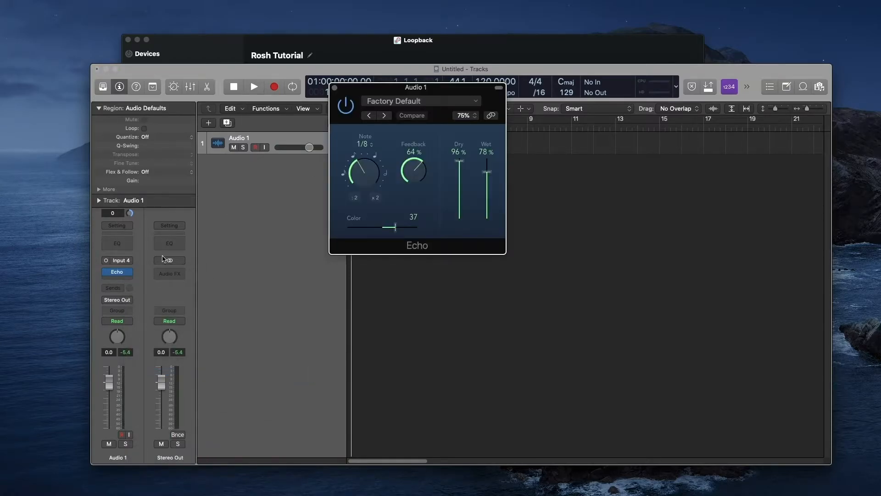
- Audition the Echo effect on Audio 1 using record enable and input monitoring, and turn both off again
left_click(253, 179)
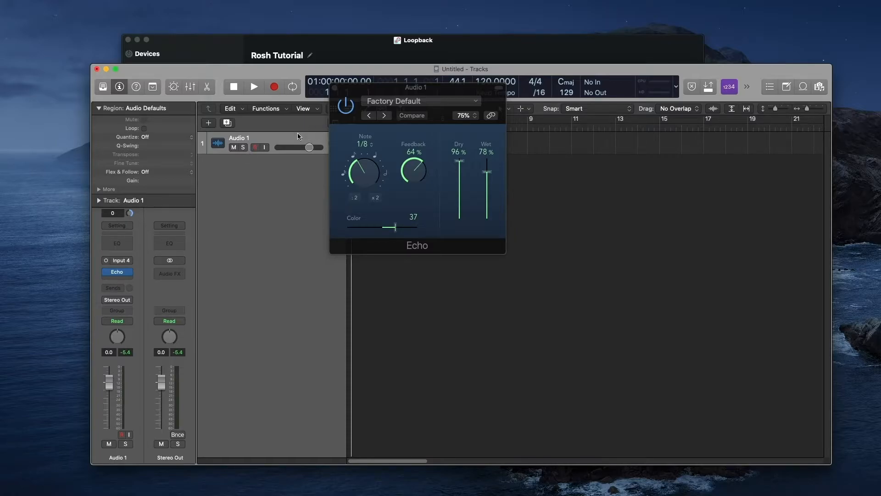
left_click(255, 147)
left_click(266, 147)
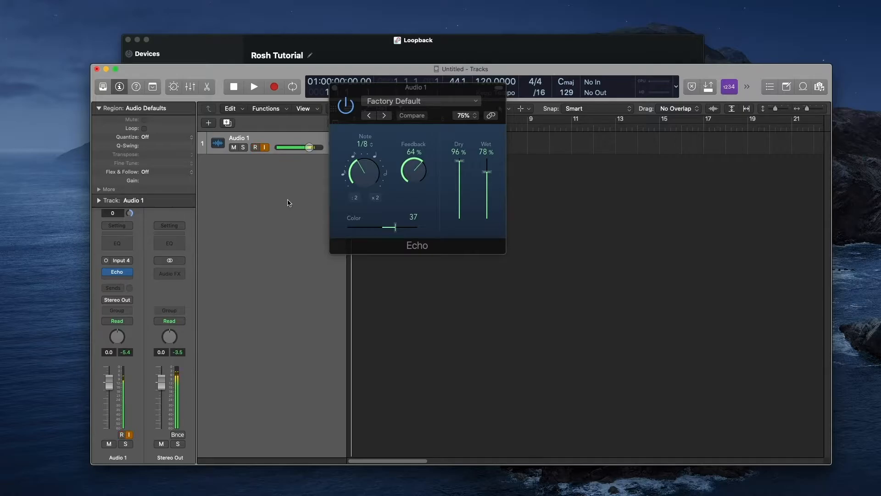
left_click(256, 147)
left_click(257, 147)
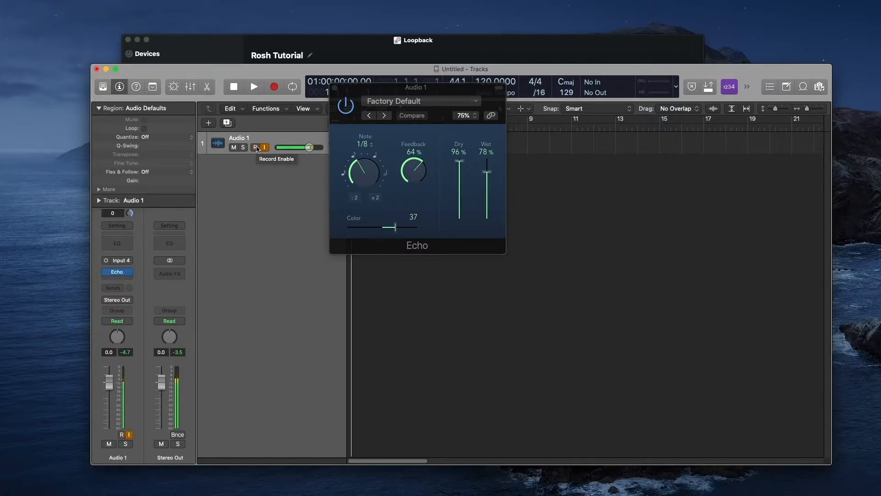
left_click(256, 147)
left_click(265, 147)
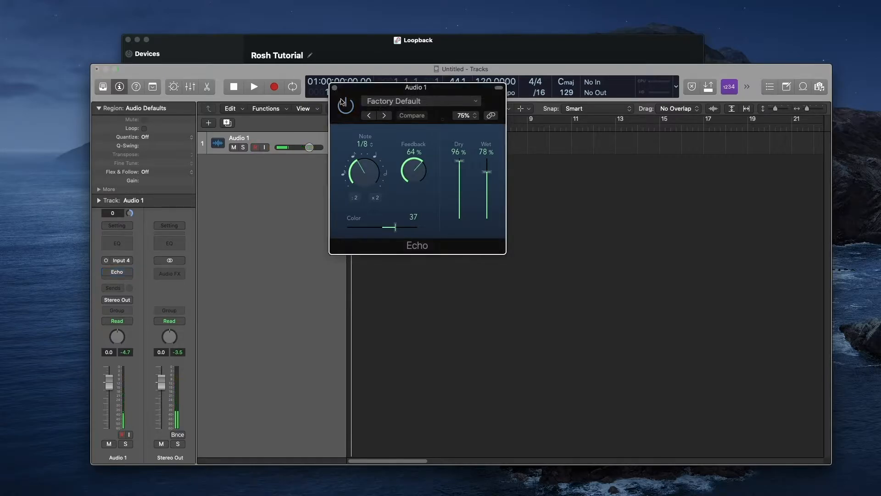
- Bypass the Echo plug-in on Audio 1 and close its window
left_click(125, 271)
mouse_move(163, 372)
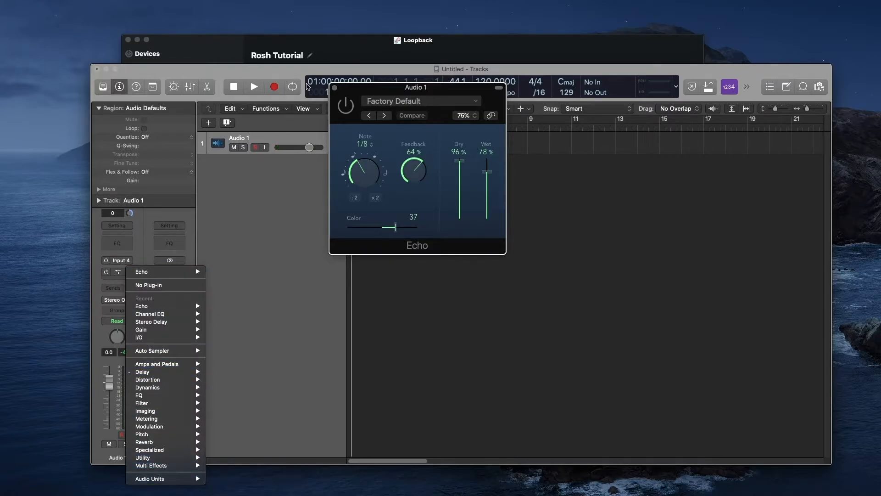
left_click(335, 88)
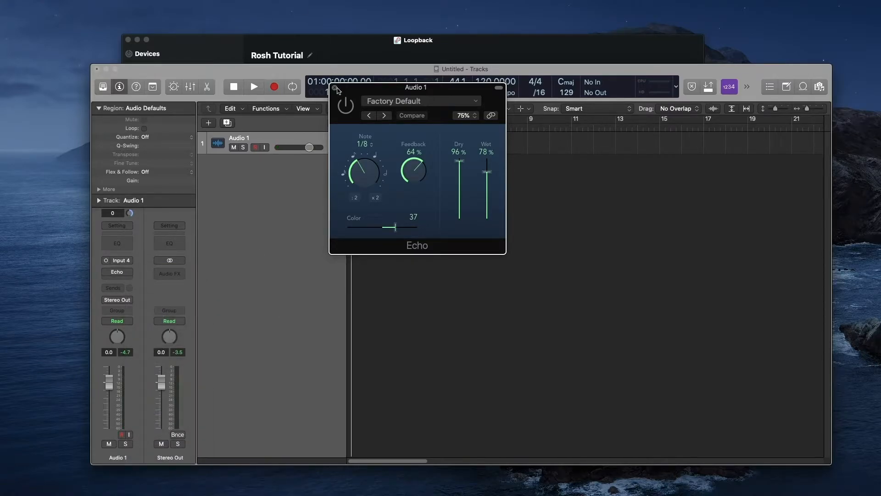
left_click(335, 87)
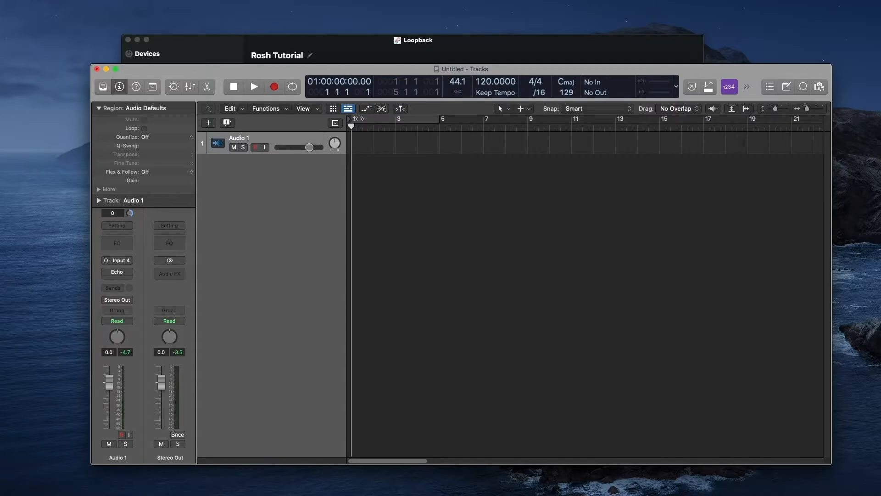
- Switch to Loopback and select the Logic Pro source to review its routing to the output channels
left_click(362, 57)
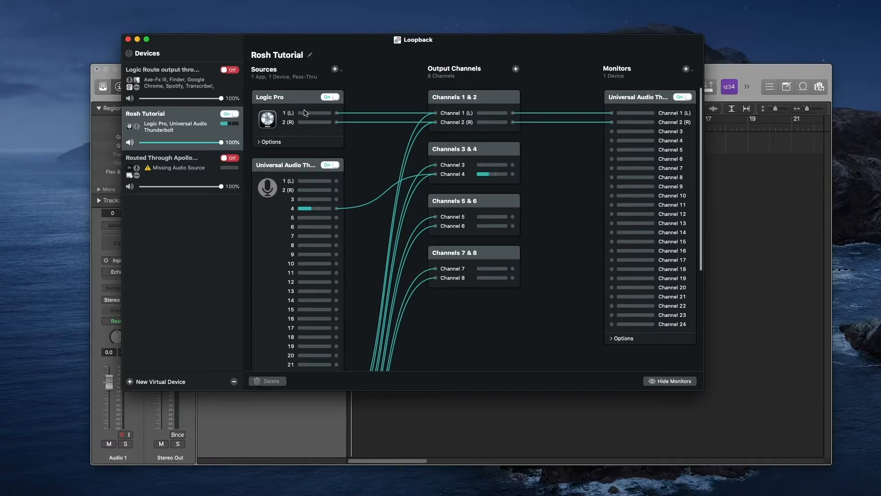
left_click(296, 101)
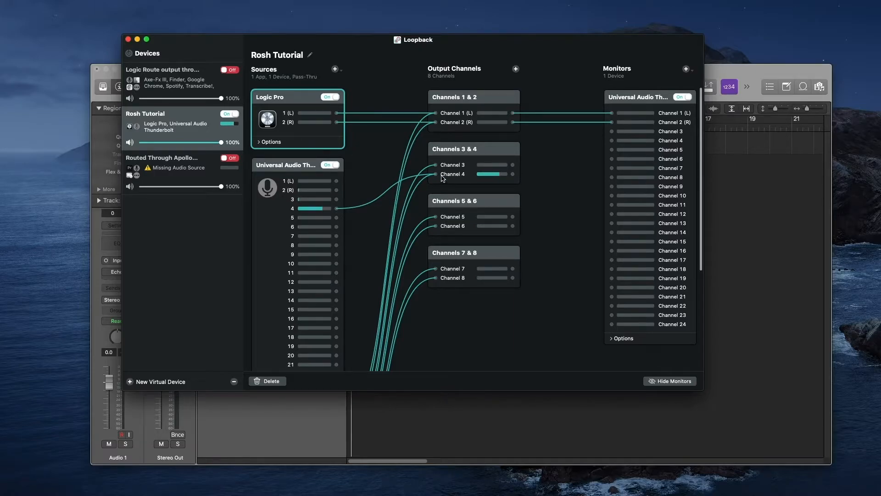
- Reroute Universal Audio Thunderbolt source channel 4 from output Channel 4 to output Channel 5
left_click(370, 217)
left_click(270, 381)
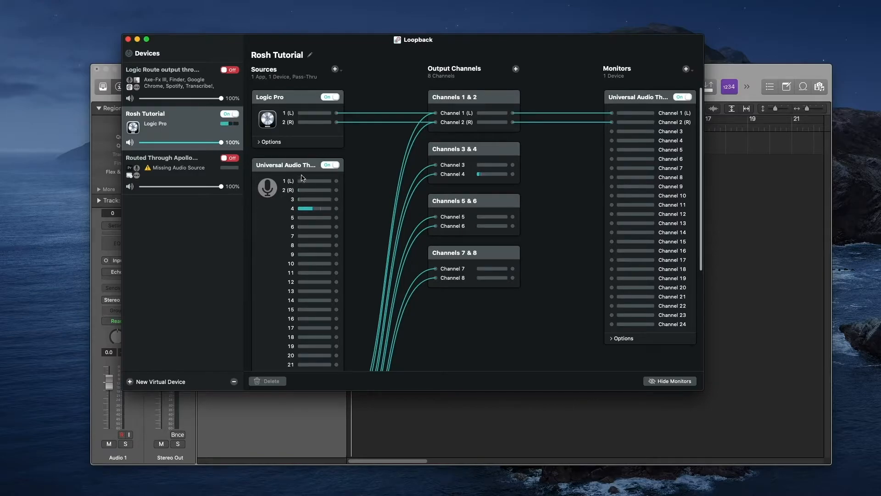
left_click_drag(337, 209, 435, 216)
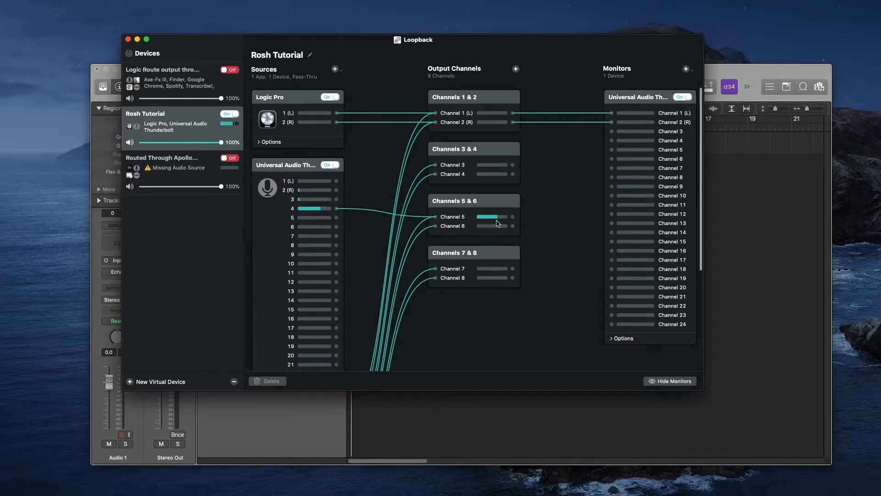
- Switch to Logic Pro and test the Audio 1 track on Input 4 using record enable and input monitoring
left_click(819, 203)
left_click(128, 261)
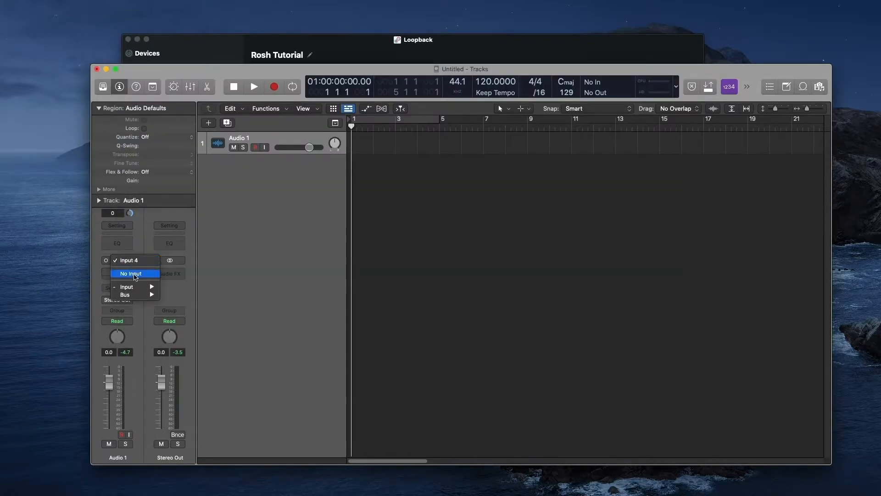
mouse_move(139, 288)
left_click(315, 230)
left_click(255, 147)
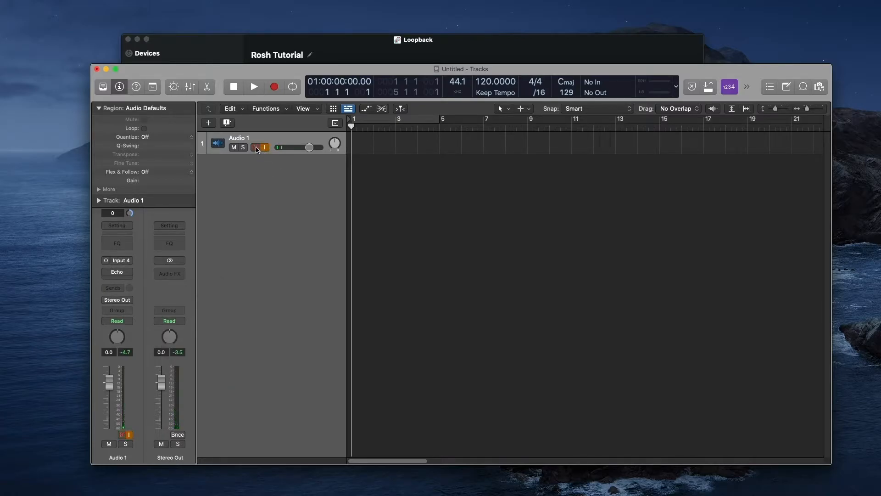
- Set the Audio 1 input to Input 5 (Apollo 3) and test its signal with record enable
left_click(128, 261)
mouse_move(137, 287)
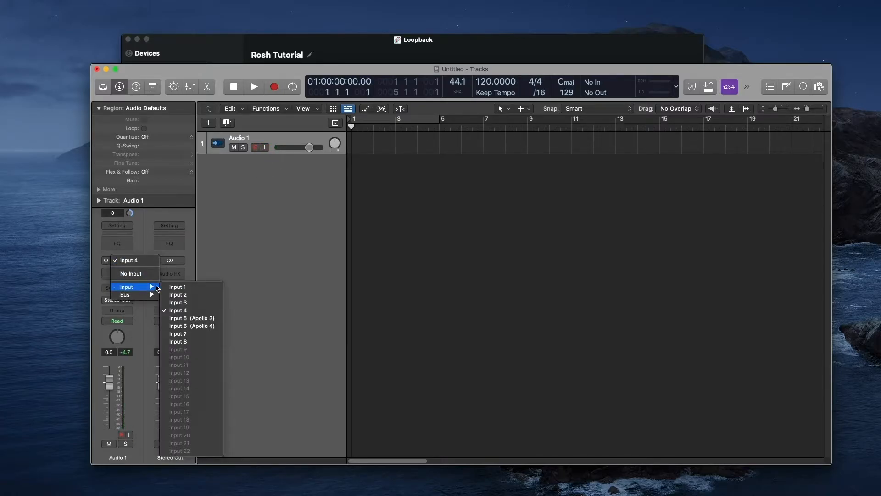
left_click(202, 320)
left_click(266, 148)
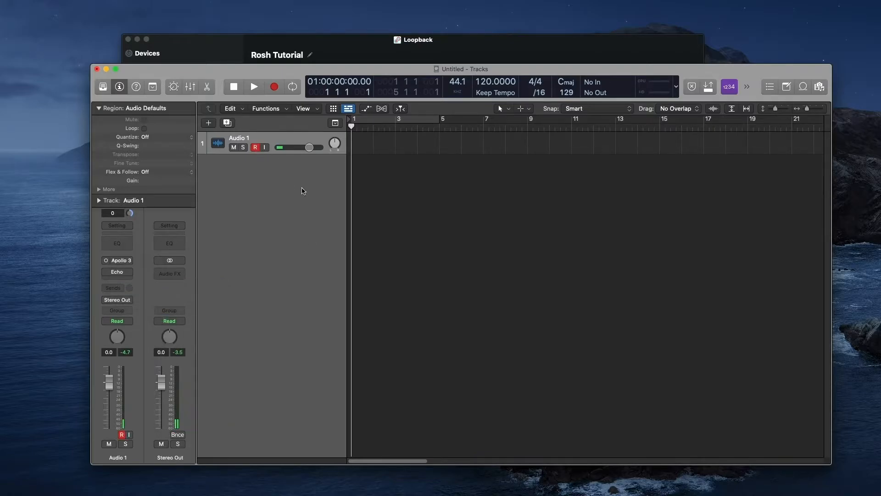
left_click(255, 147)
- Switch to Loopback and delete the cable from Universal Audio Thunderbolt source channel 4 to output Channel 5
left_click(344, 50)
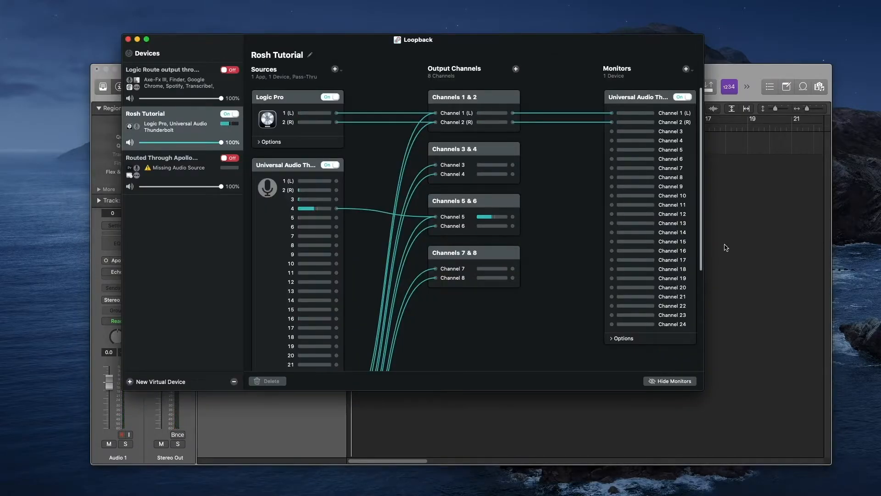
left_click(367, 209)
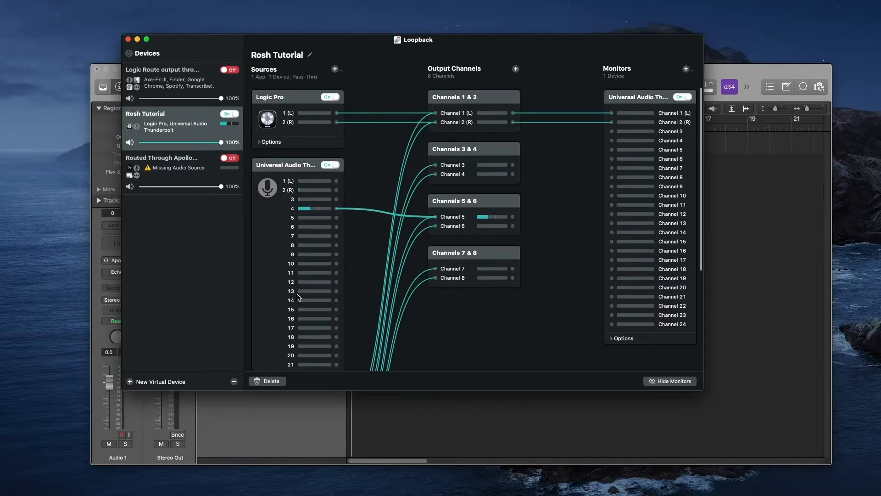
left_click(335, 69)
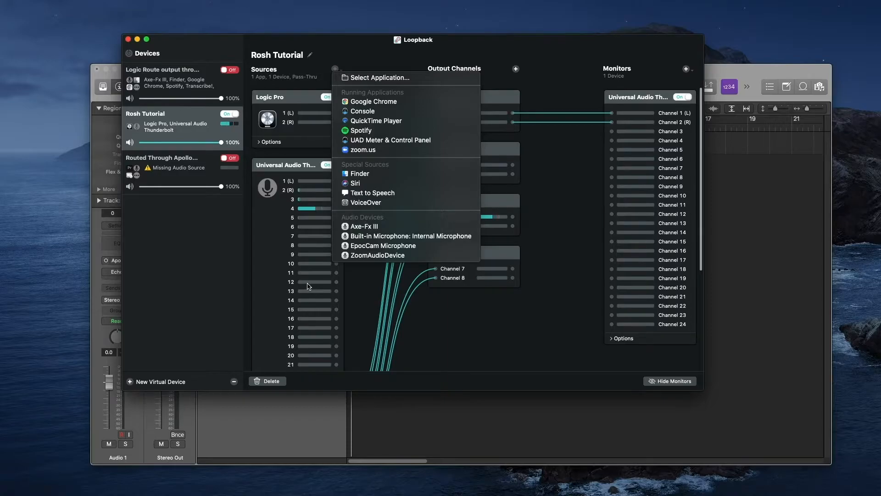
left_click(373, 63)
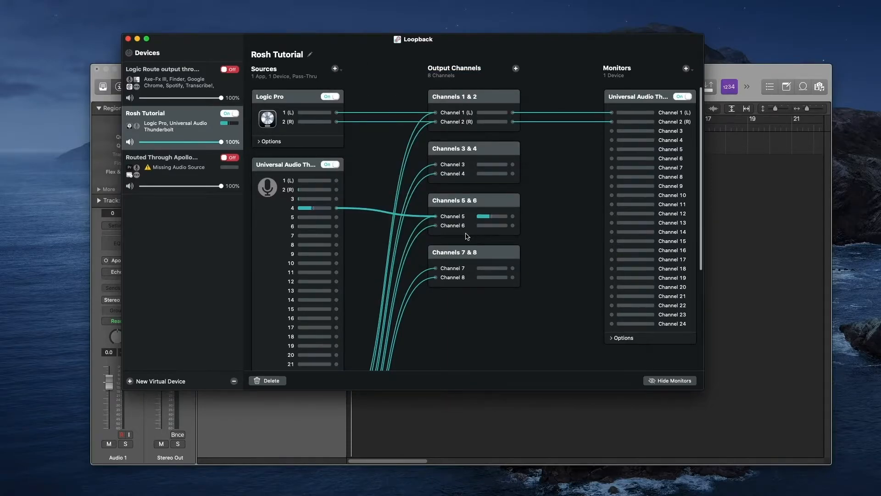
left_click(270, 381)
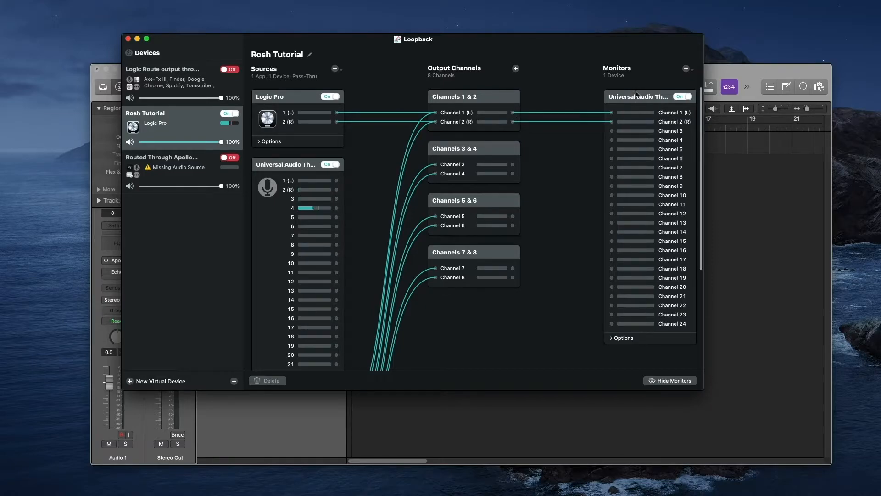
- Replace the Universal Audio Thunderbolt monitor with Internal Speakers
scroll(645, 260, "down", 5)
scroll(651, 261, "up", 5)
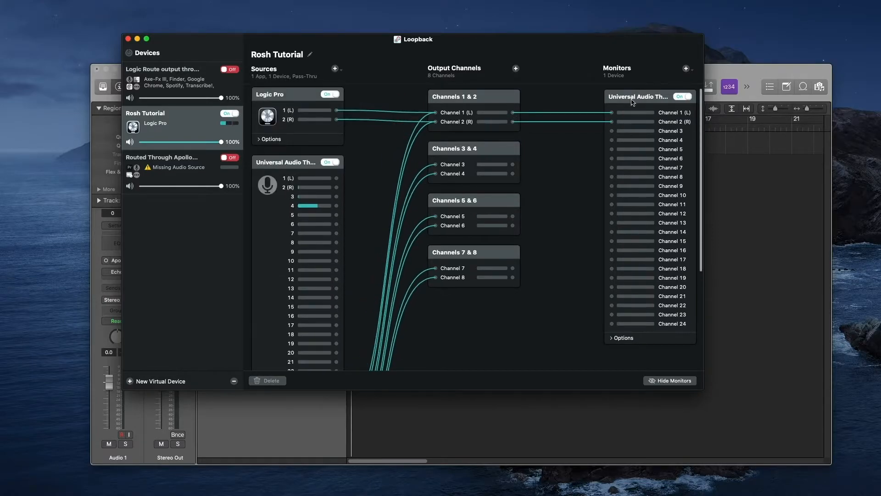
left_click(632, 98)
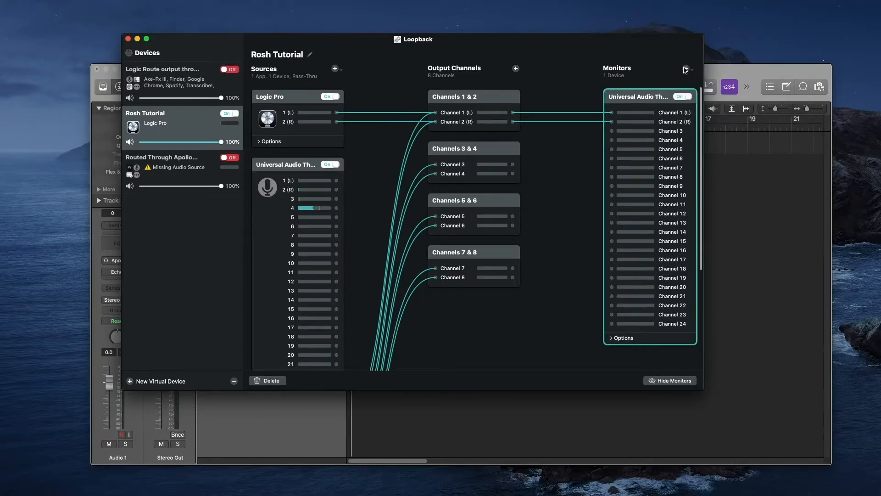
left_click(269, 380)
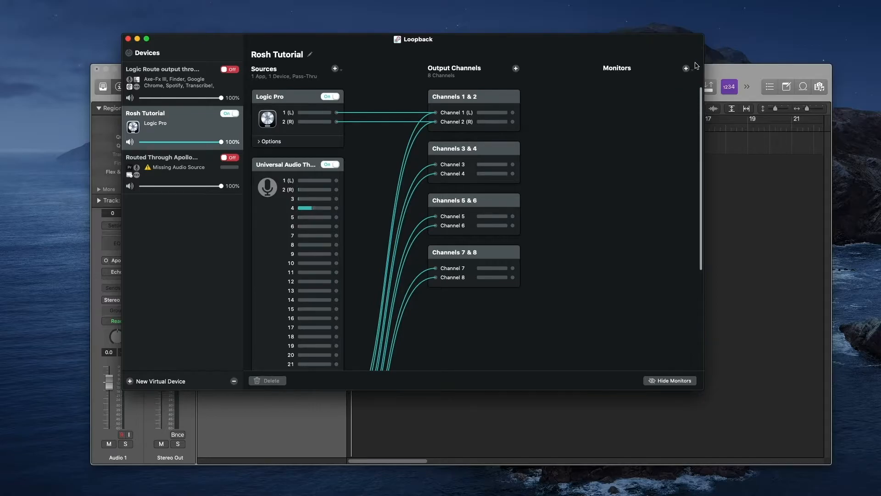
left_click(688, 70)
left_click(611, 124)
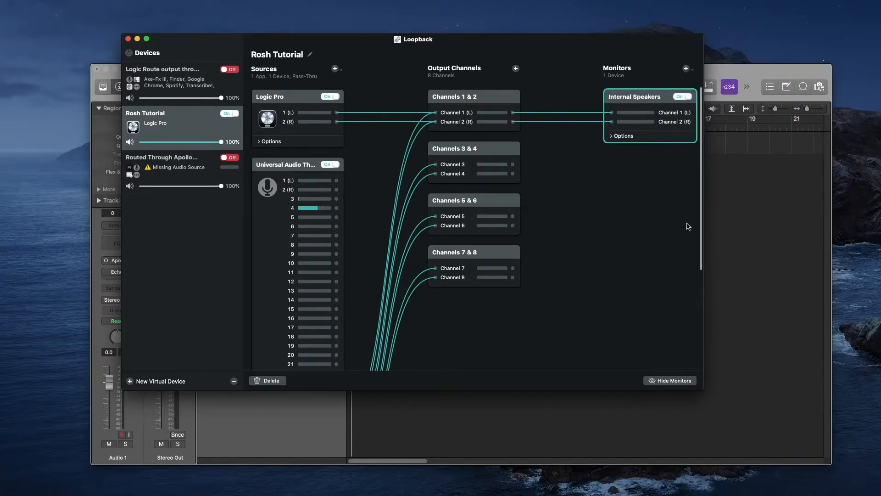
- Switch to Logic Pro, enable record and input monitoring on Audio 1, and set its input to Input 4
left_click(766, 209)
left_click(255, 147)
left_click(264, 147)
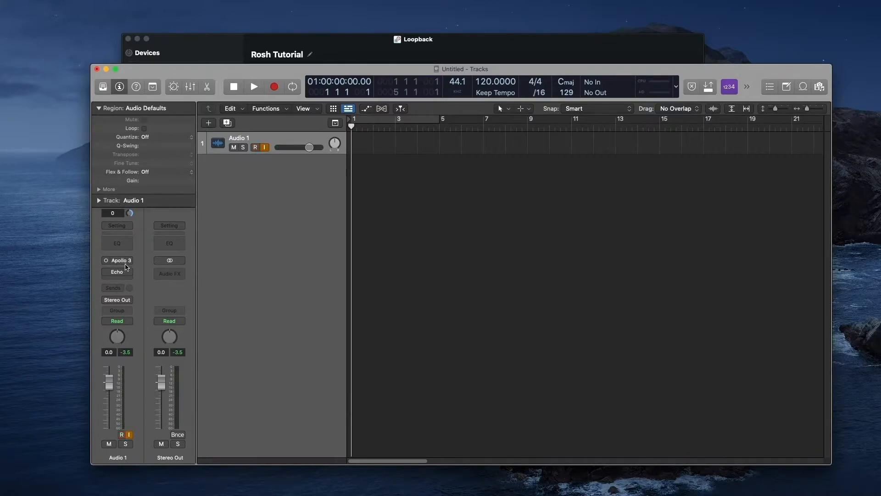
left_click(118, 260)
mouse_move(138, 287)
left_click(202, 311)
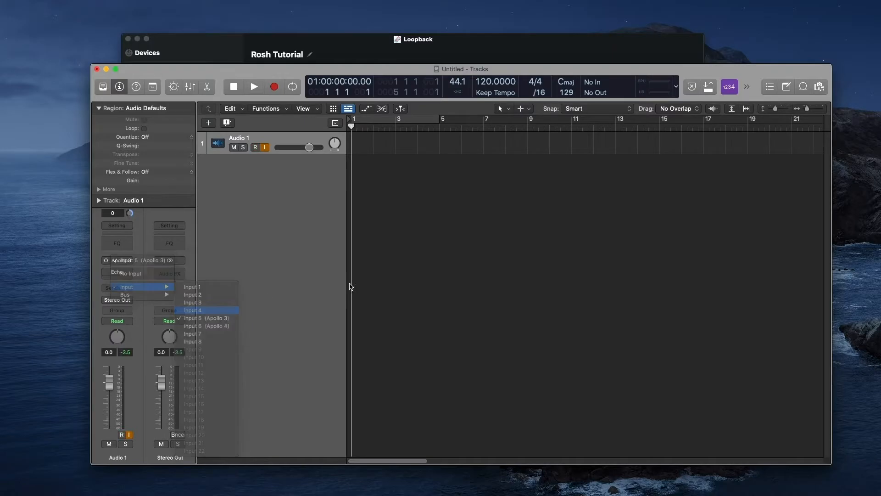
left_click(257, 148)
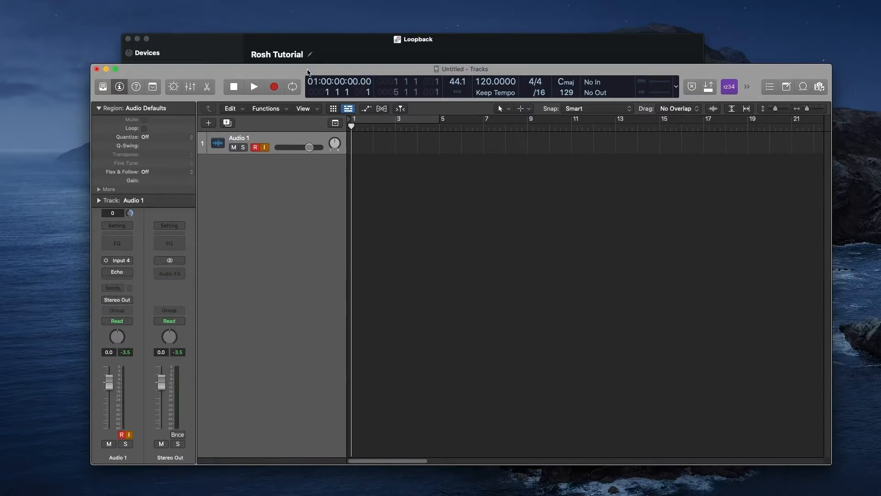
- Switch to Loopback, connect Universal Audio Thunderbolt source channel 4 to output Channel 4, and return to Logic Pro
left_click(339, 54)
left_click_drag(371, 201, 436, 173)
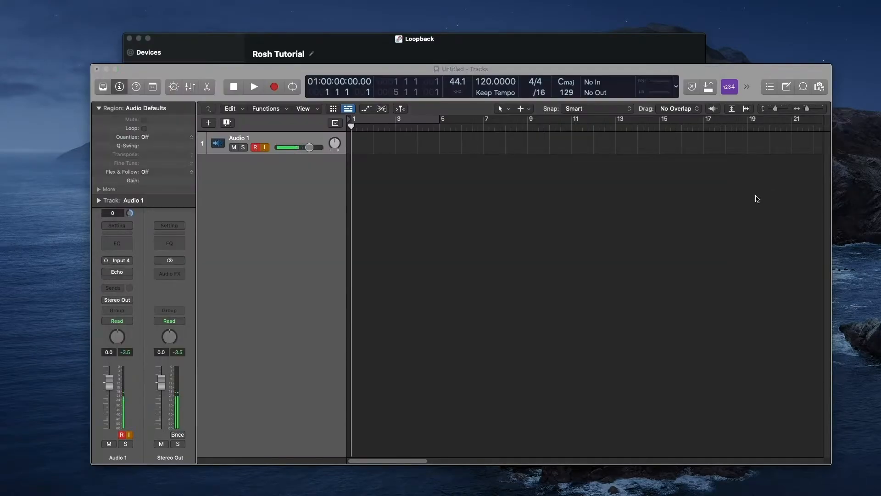
left_click(762, 197)
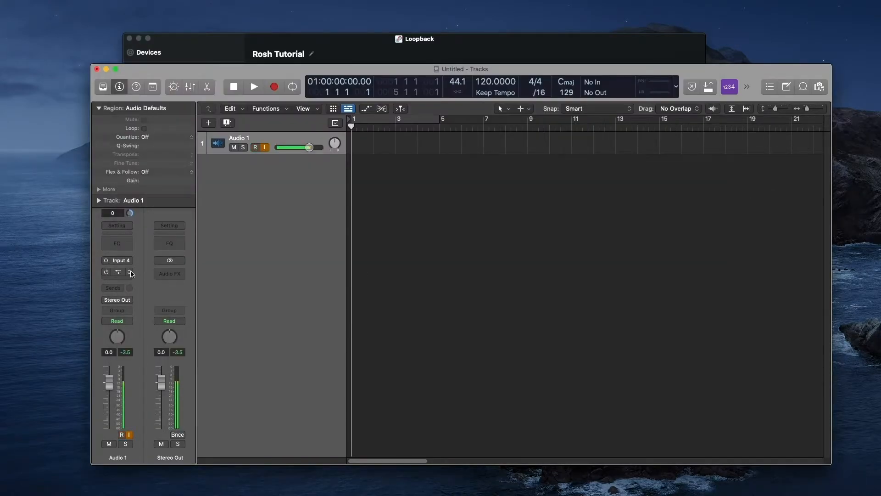
- Audition the Echo plug-in on Audio 1 while adjusting the track fader, and turn off record enable and input monitoring
mouse_move(109, 382)
left_mouse_down()
mouse_move(108, 419)
mouse_move(109, 385)
left_mouse_up()
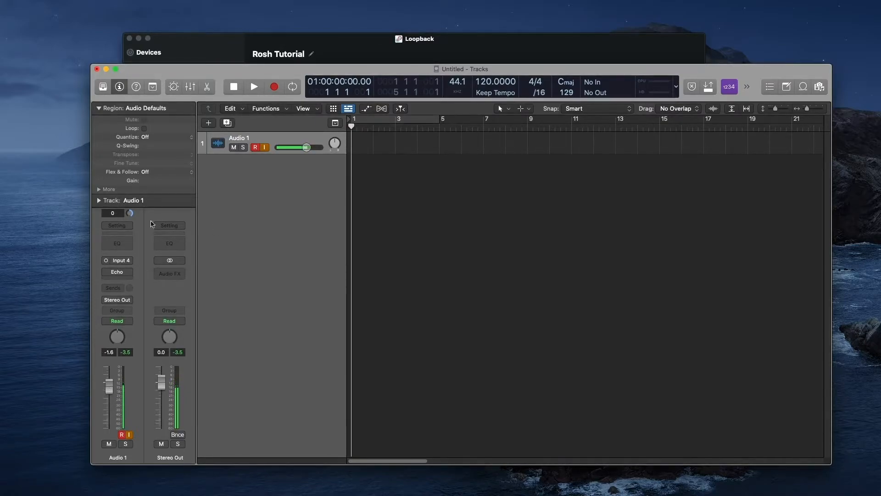
left_click(108, 273)
left_click_drag(109, 386, 109, 400)
left_click(108, 273)
left_click(256, 146)
left_click(265, 146)
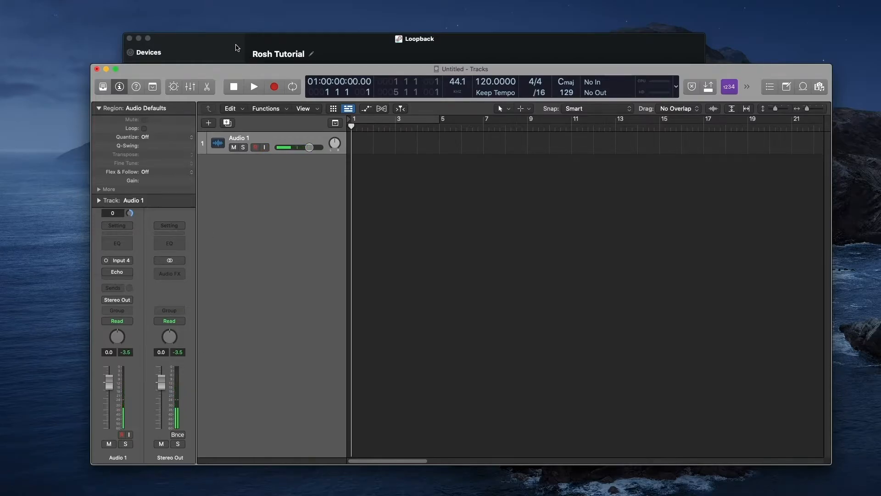
- Switch to Loopback and review the source routing to the output channels
left_click(254, 47)
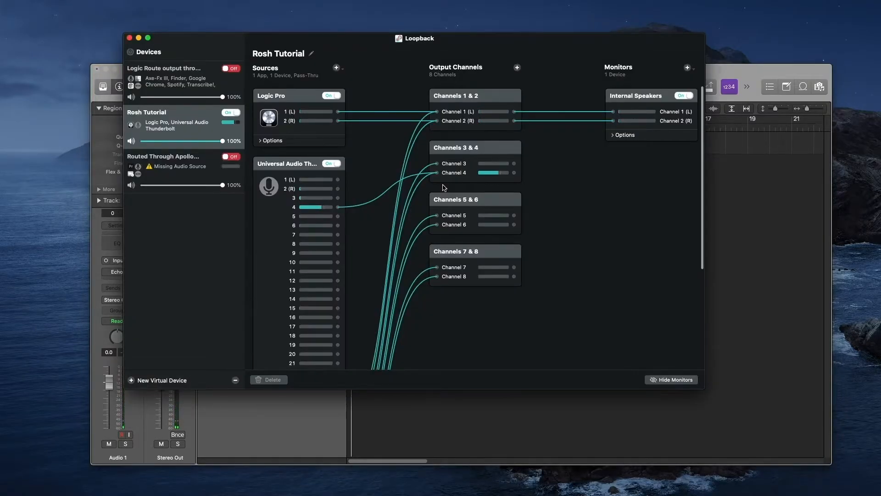
scroll(361, 192, "down", 8)
scroll(363, 193, "up", 6)
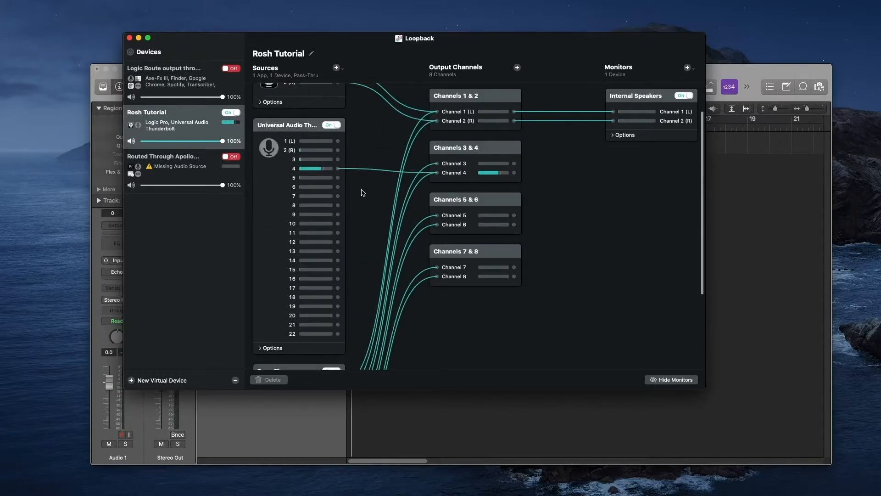
scroll(363, 193, "up", 2)
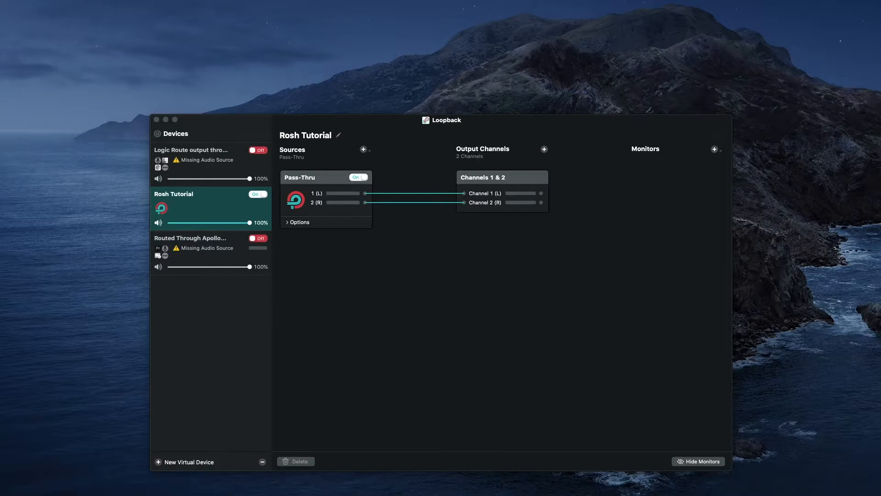
- Add Spotify and zoom.us as sources to the virtual device that only has Pass-Thru
left_click(364, 150)
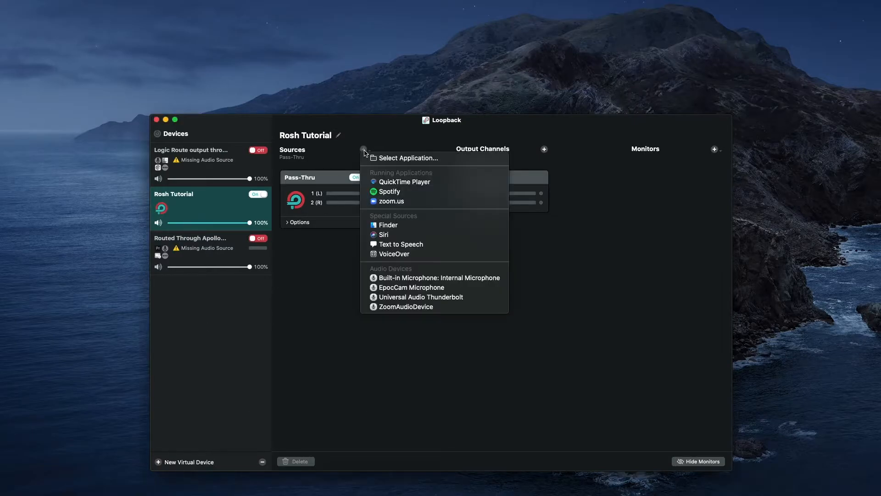
left_click(400, 192)
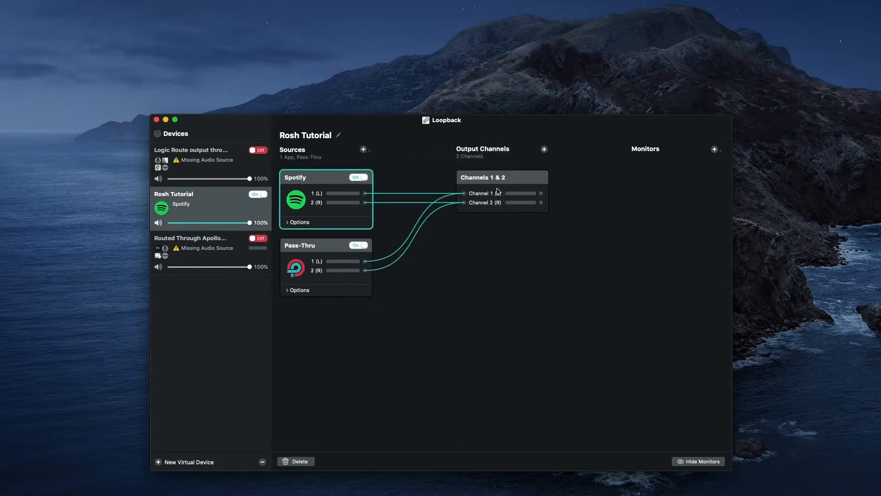
left_click(364, 150)
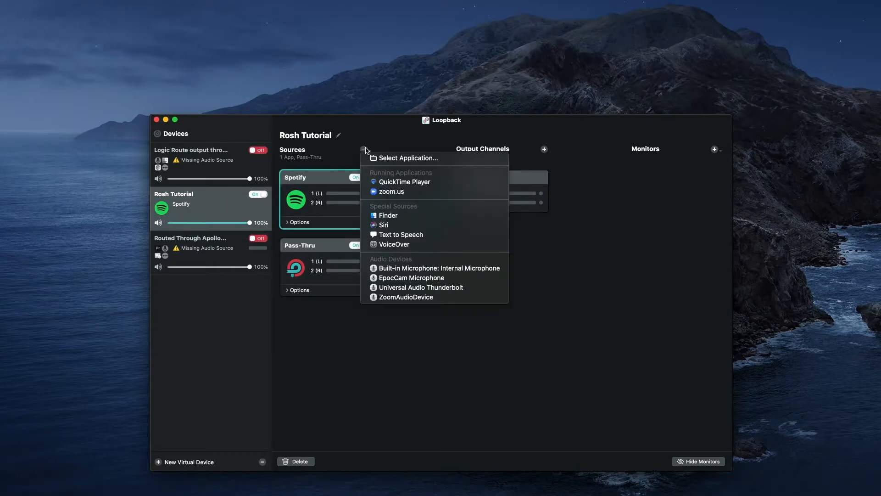
left_click(402, 193)
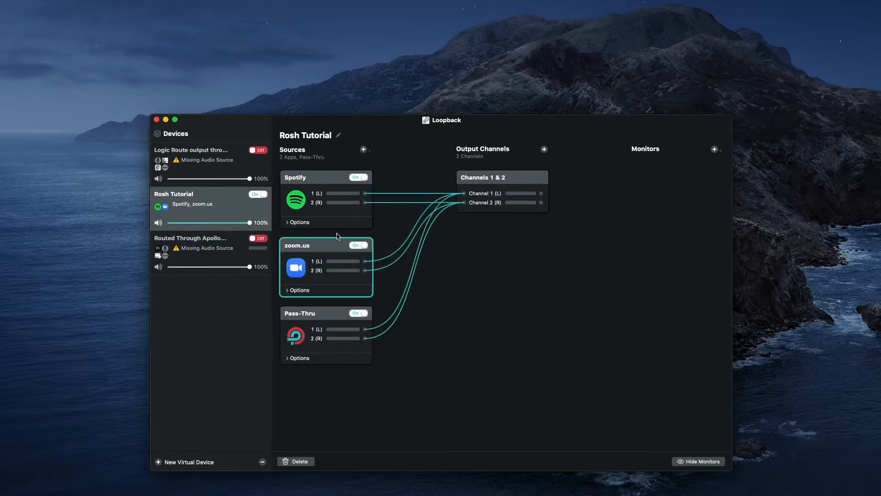
- Add output Channels 3 to 10 and disconnect the zoom.us source from Channels 1 & 2
left_click(544, 149)
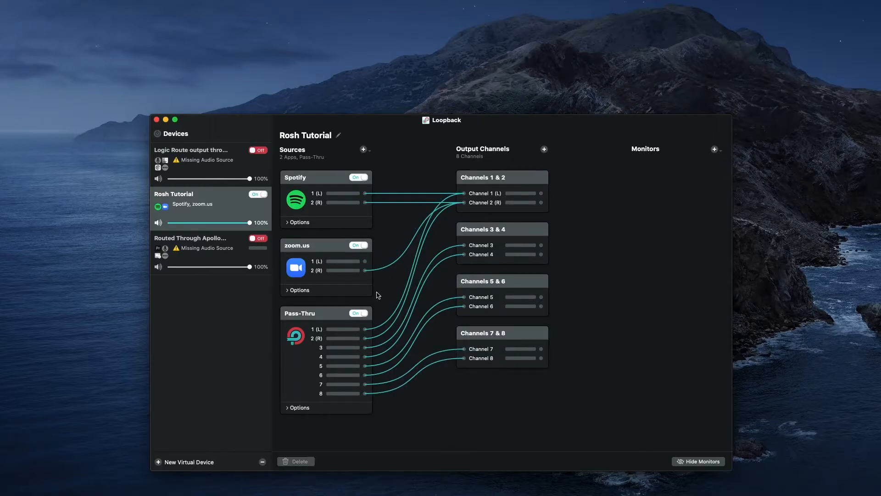
left_click(380, 273)
left_click(303, 462)
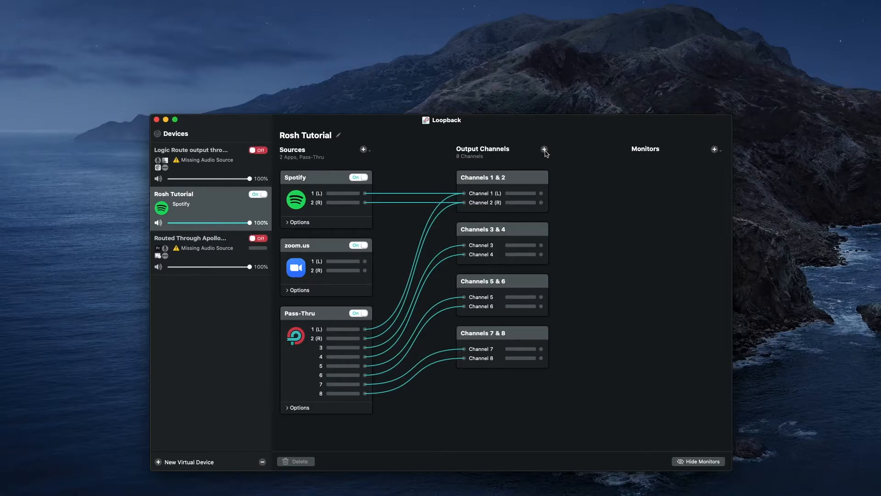
left_click(544, 150)
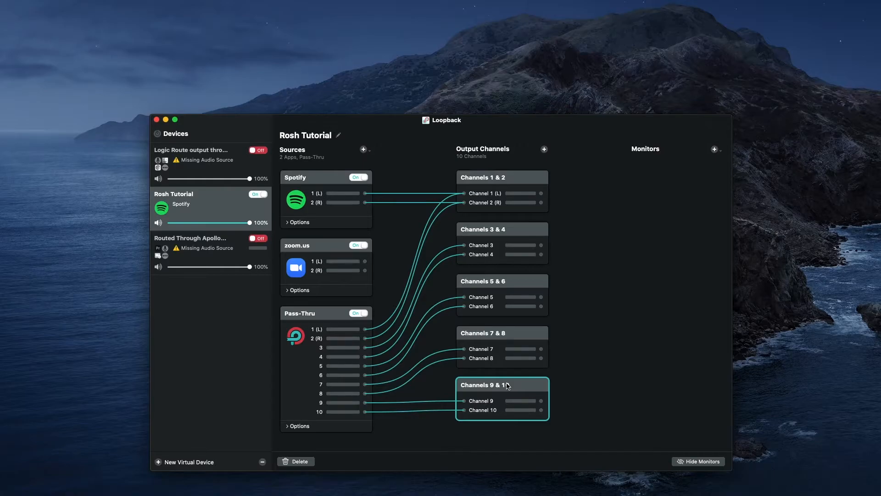
- Add Internal Speakers as a monitor and delete its cables from output Channels 1 & 2
left_click(715, 150)
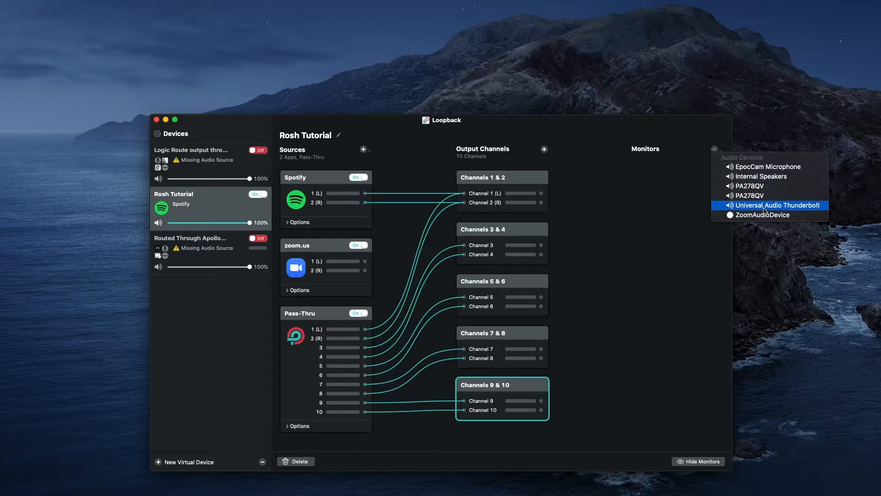
left_click(756, 178)
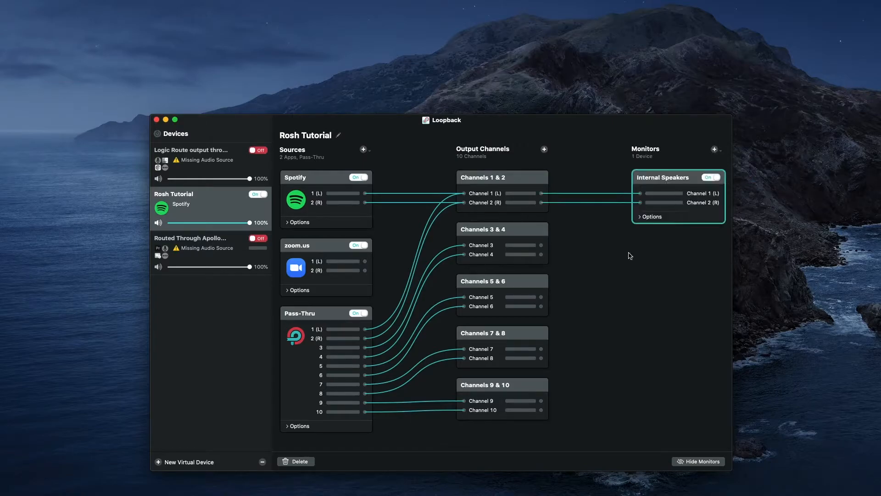
left_click(573, 195)
left_click(573, 193)
left_click(296, 461)
left_click(570, 203)
left_click(299, 461)
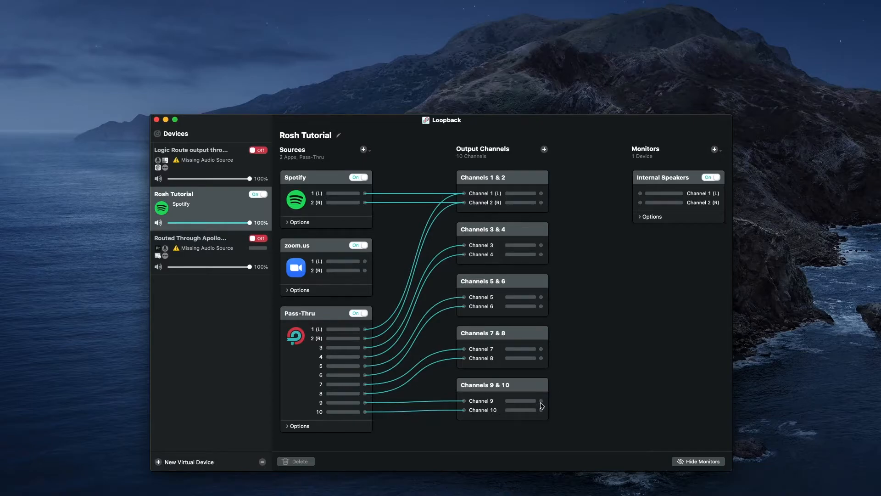
- Route zoom.us 1 and 2 to output Channels 9 & 10 and connect those to Internal Speakers Channels 1 and 2
left_click_drag(365, 261, 464, 401)
left_click_drag(365, 270, 464, 409)
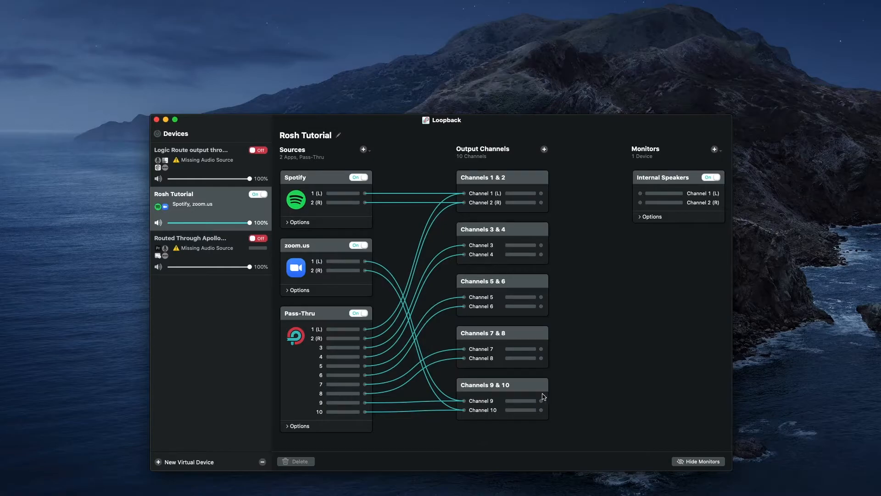
left_click_drag(541, 400, 640, 193)
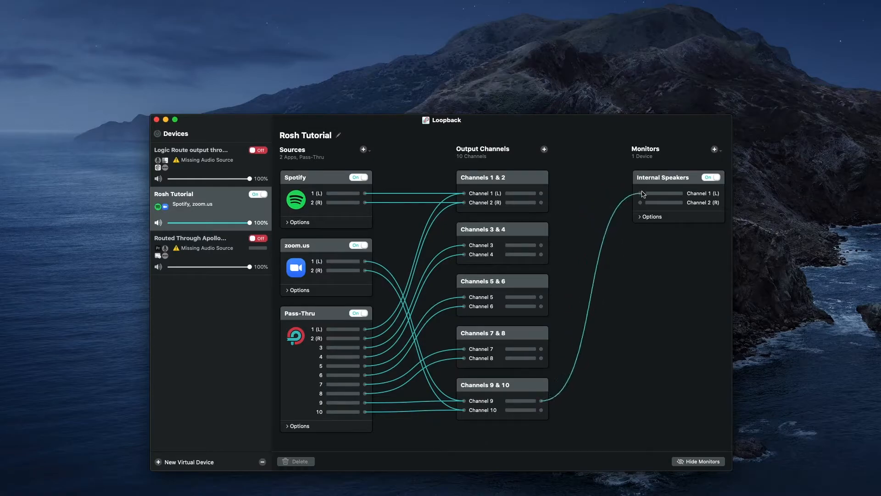
left_click(546, 414)
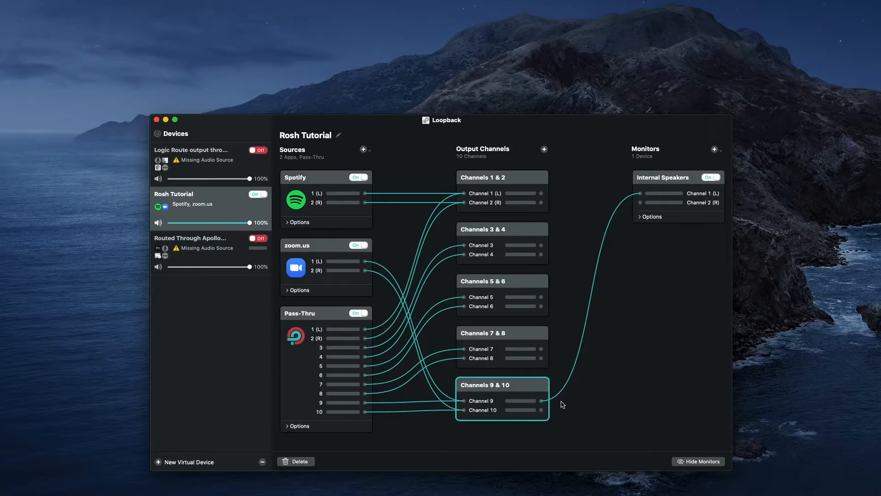
left_click_drag(542, 410, 640, 202)
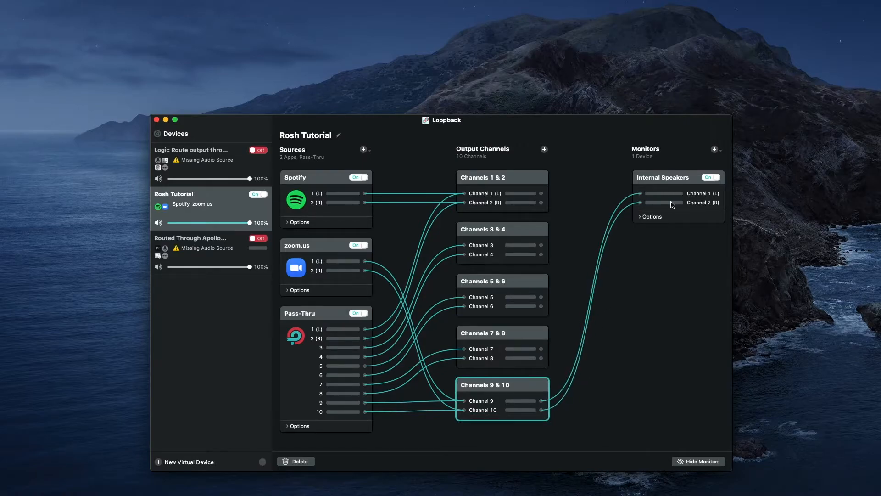
- Add Universal Audio Thunderbolt as a monitor and delete its cables from output Channels 1 to 8
left_click(714, 150)
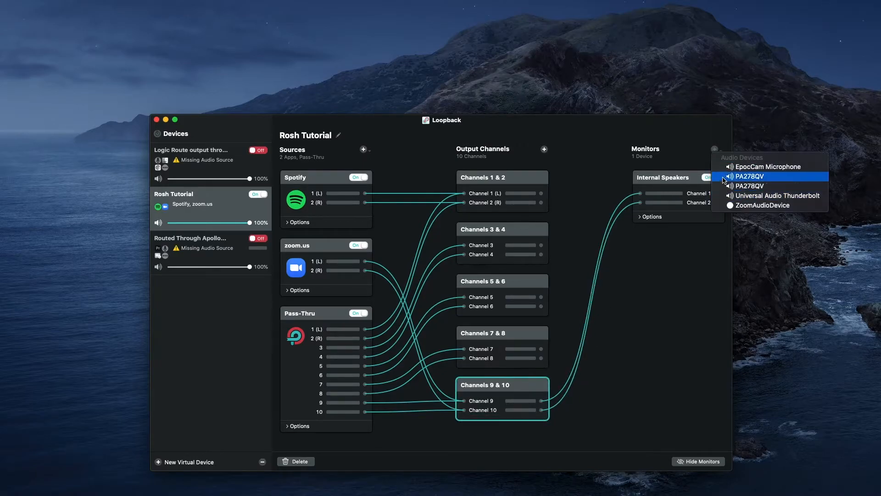
left_click(777, 195)
scroll(708, 201, "down", 2)
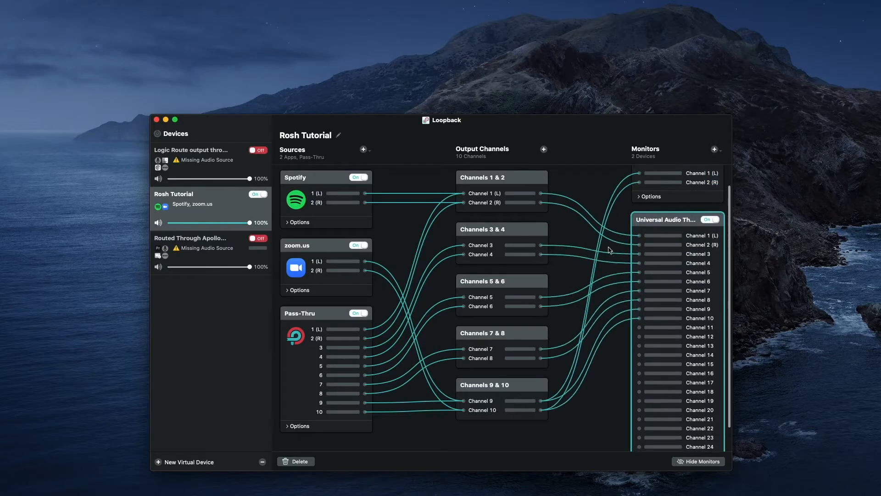
left_click(300, 462)
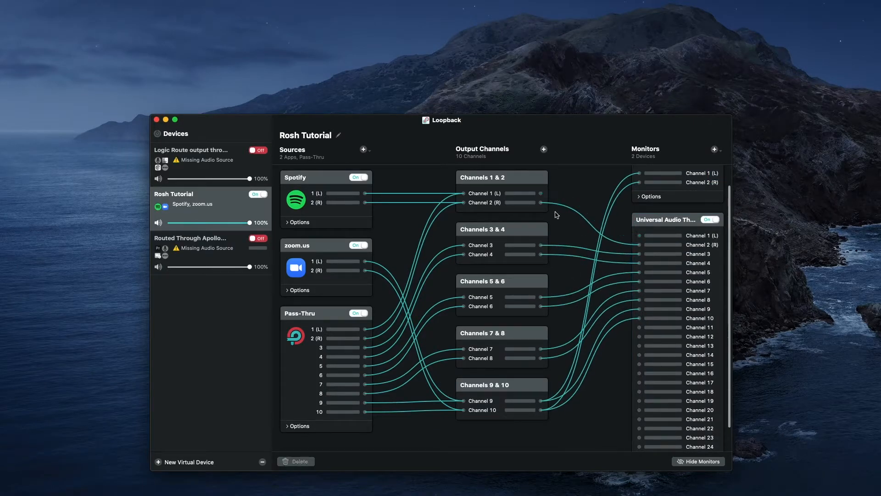
left_click(568, 246)
left_click(298, 462)
left_click(579, 257)
left_click(296, 462)
left_click(579, 289)
left_click(307, 461)
left_click(579, 298)
left_click(303, 462)
left_click(562, 344)
left_click(301, 462)
left_click(570, 351)
left_click(308, 461)
- Remove the Internal Speakers monitor and reroute output Channels 9 & 10 to Channels 1 and 2 of the Universal Audio Thunderbolt monitor
left_click(684, 181)
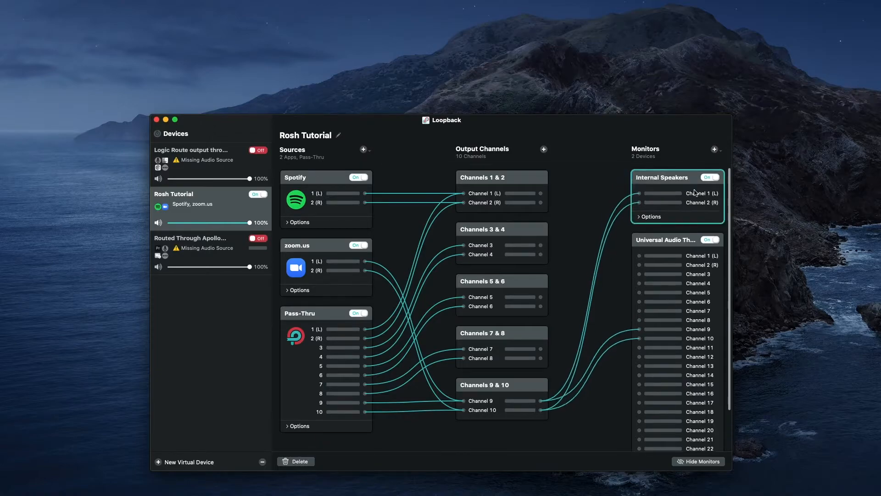
left_click(298, 462)
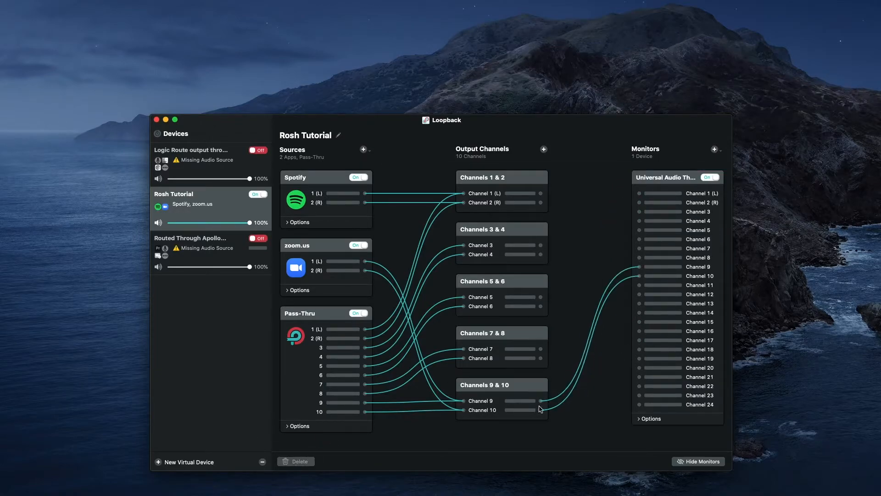
left_click(566, 391)
left_click(305, 461)
left_click(575, 390)
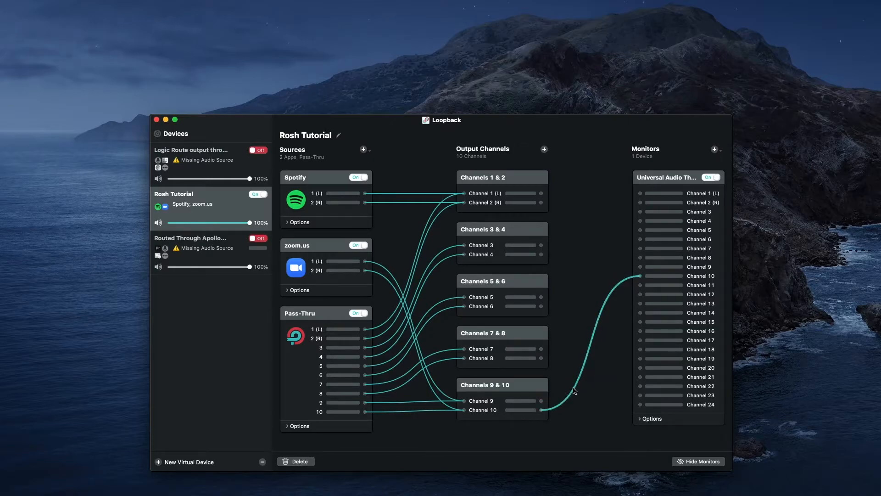
left_click(296, 462)
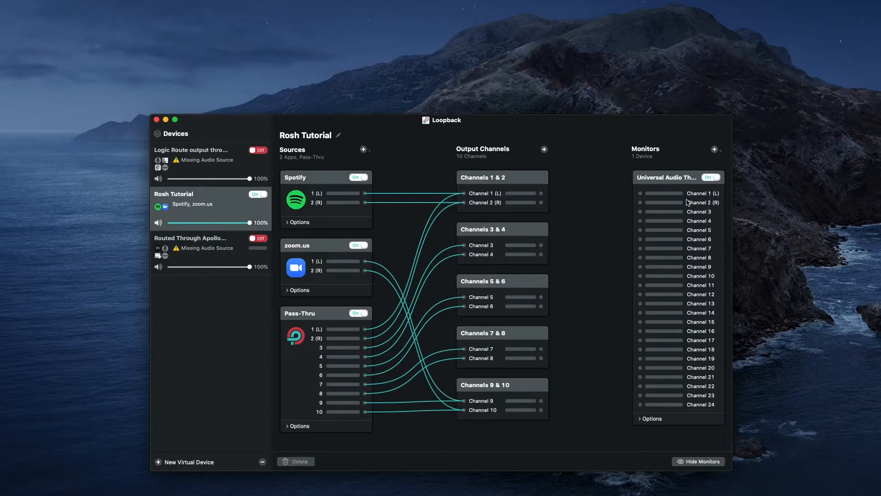
left_click_drag(541, 401, 640, 193)
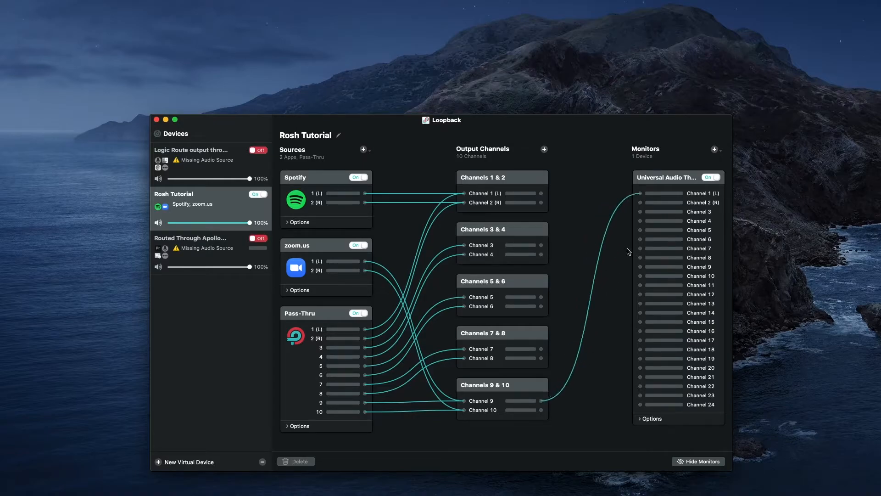
left_click_drag(542, 410, 640, 203)
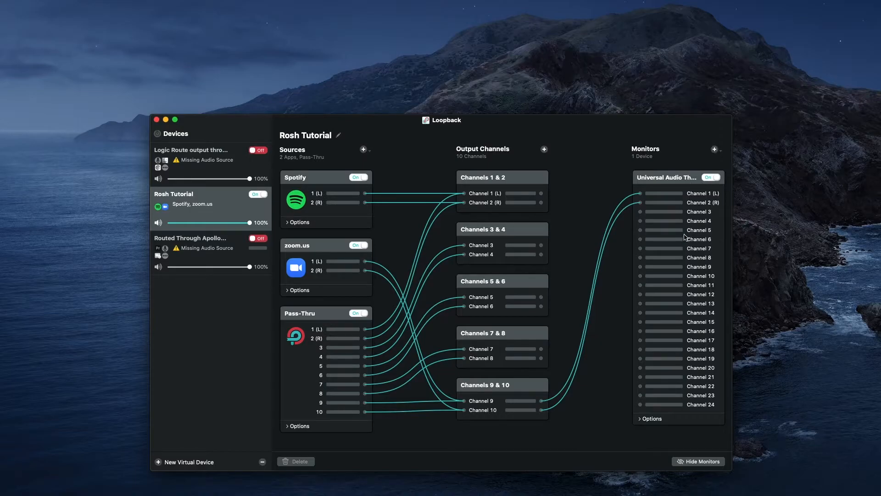
- Examine which other audio devices are available as monitors
left_click(716, 150)
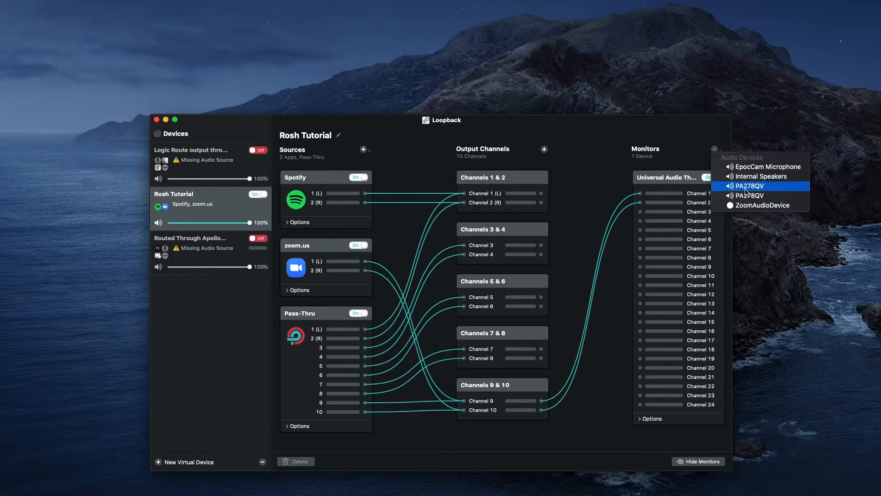
left_click(745, 190)
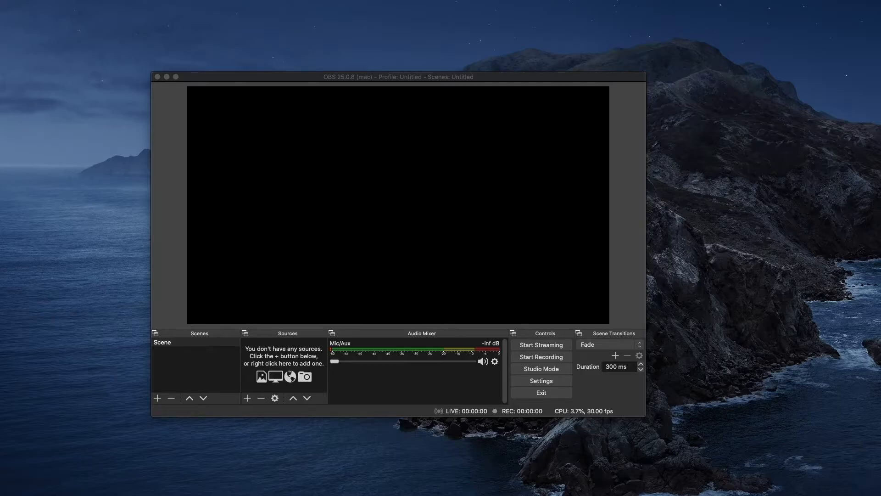
- Switch to OBS and look up the Start Virtual Camera command without starting it
left_click(569, 80)
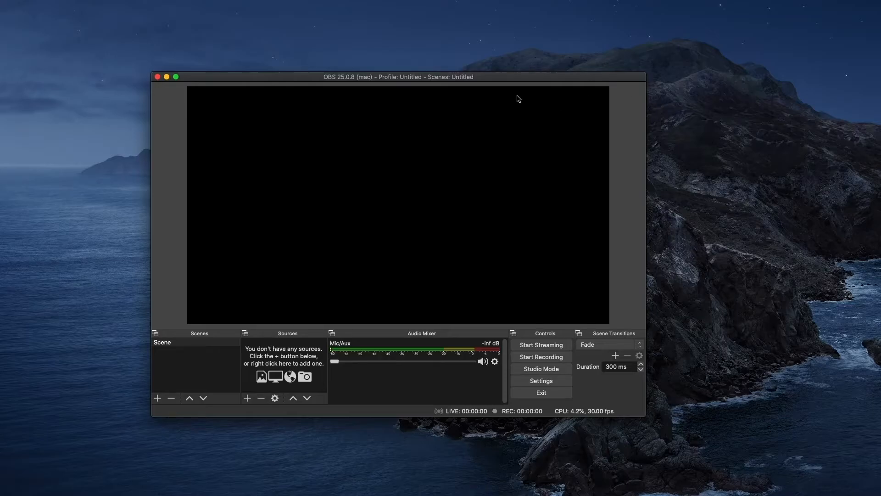
left_click(195, 0)
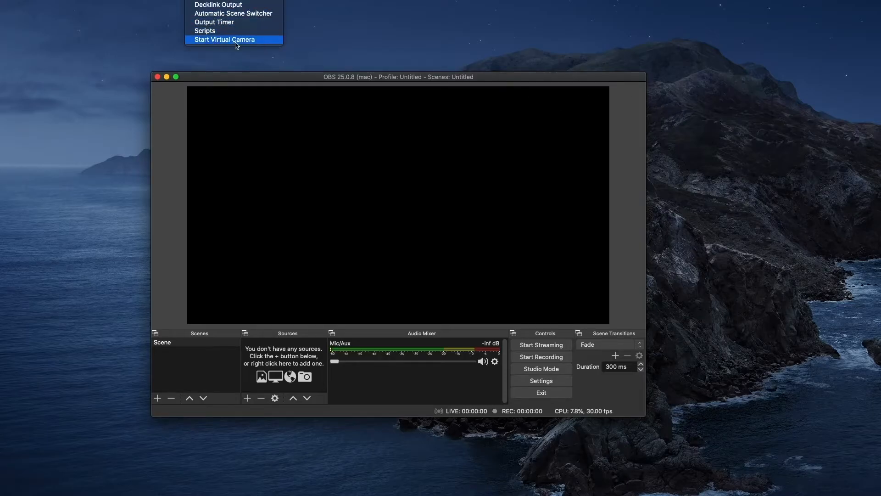
left_click(284, 78)
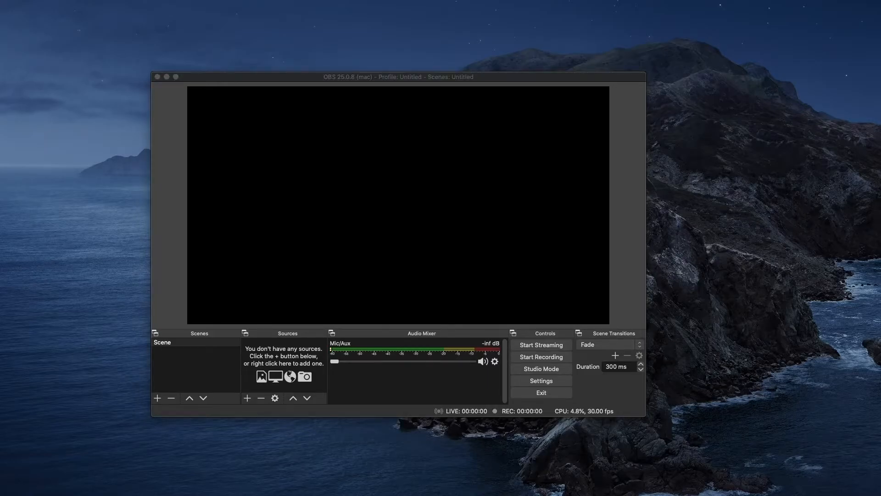
- Arrange the Canon EOS M50 camera window beside OBS and raise the OBS window so the full source-type list fits
left_click_drag(446, 277, 794, 195)
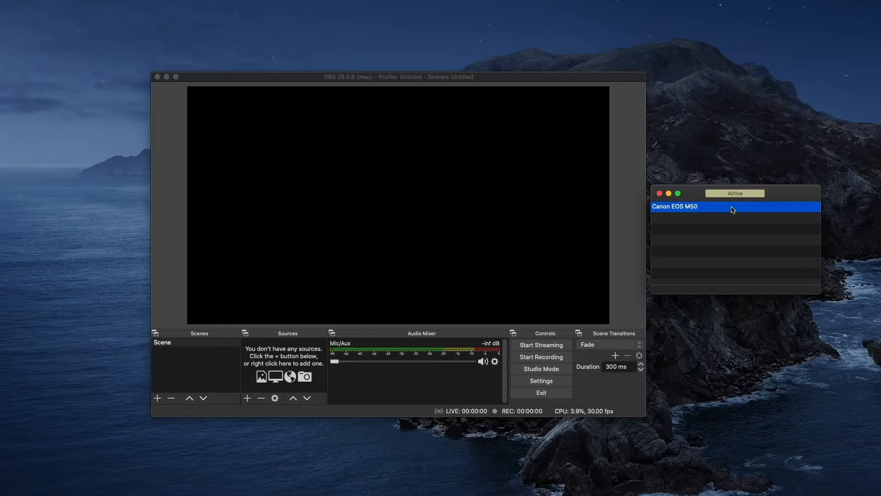
left_click_drag(793, 193, 802, 185)
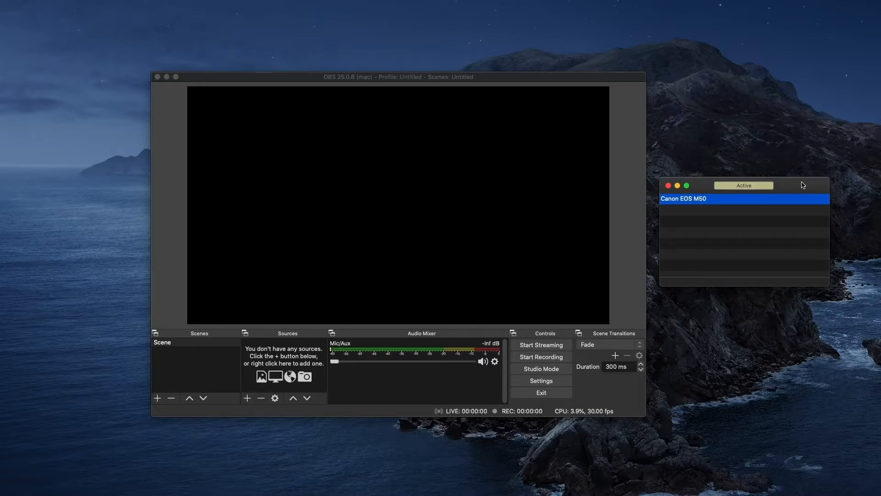
left_click(247, 398)
left_click_drag(379, 72, 378, 1)
left_click(245, 328)
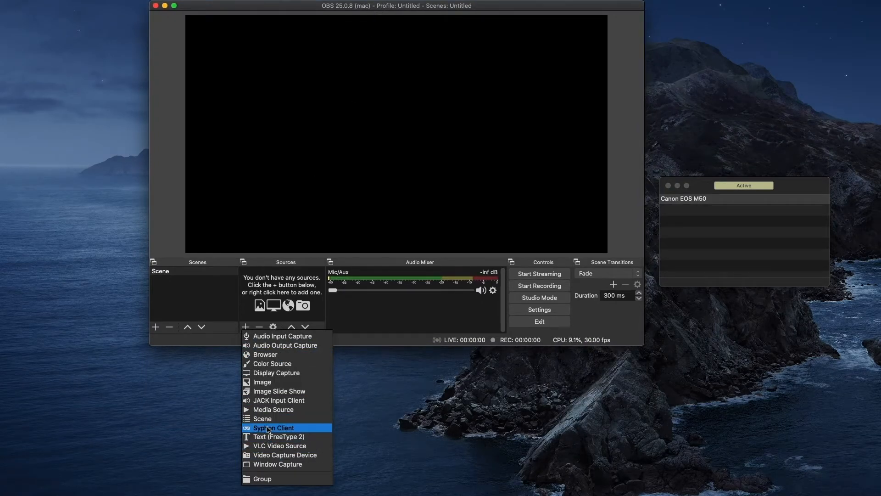
left_click(817, 186)
mouse_move(817, 186)
left_mouse_down()
mouse_move(421, 296)
mouse_move(811, 149)
mouse_move(809, 181)
left_mouse_up()
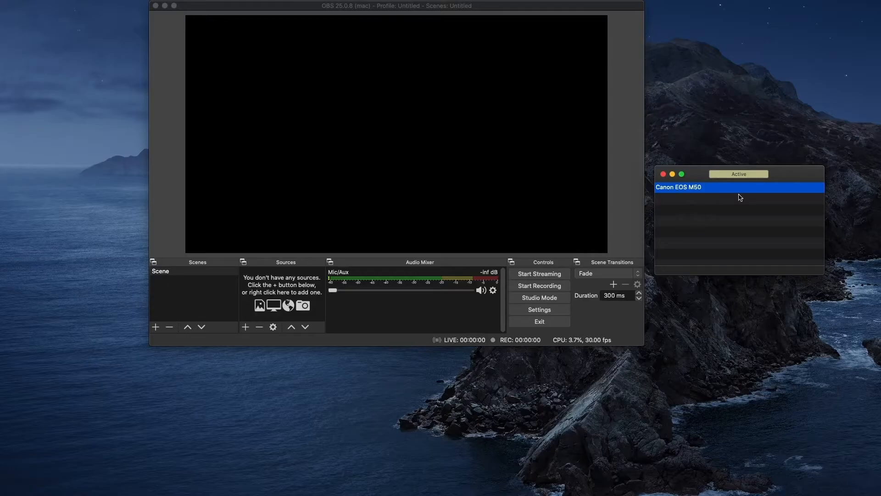
- Add a Syphon Client source using [Camera Live] Canon EOS M50 and scale it to slightly under half the canvas width
left_click(247, 328)
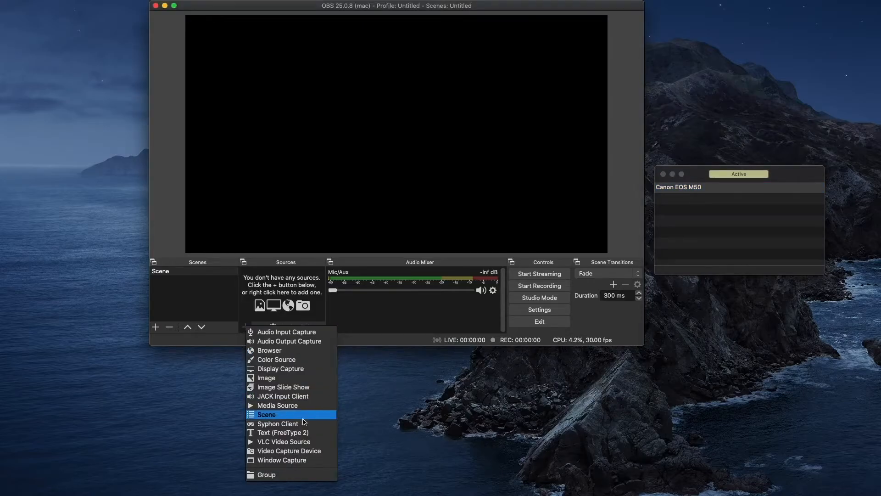
left_click(277, 423)
left_click(442, 141)
left_click(353, 187)
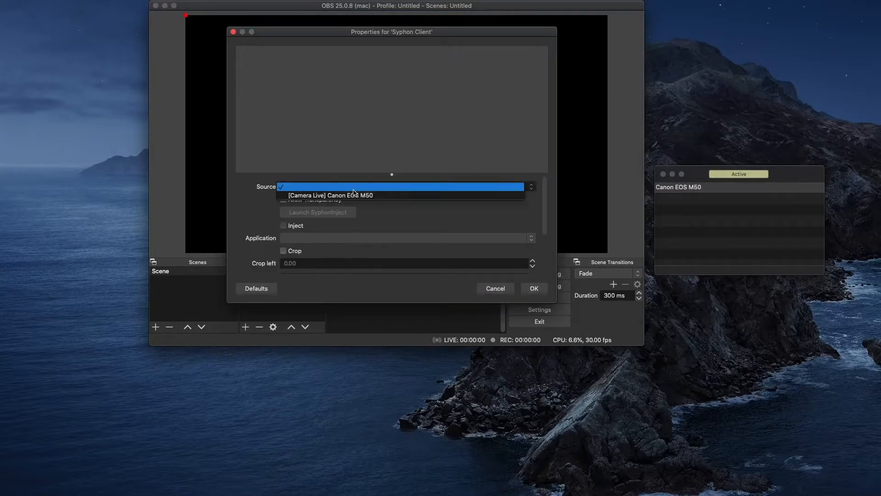
left_click(357, 196)
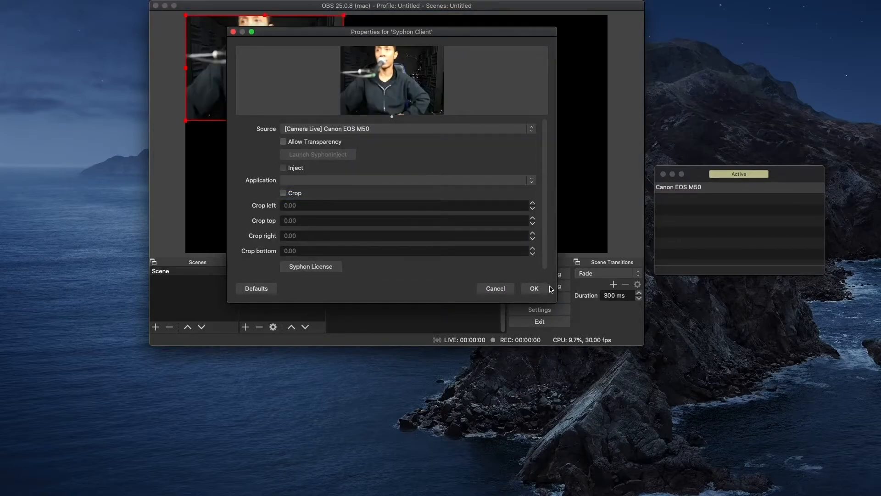
left_click(534, 288)
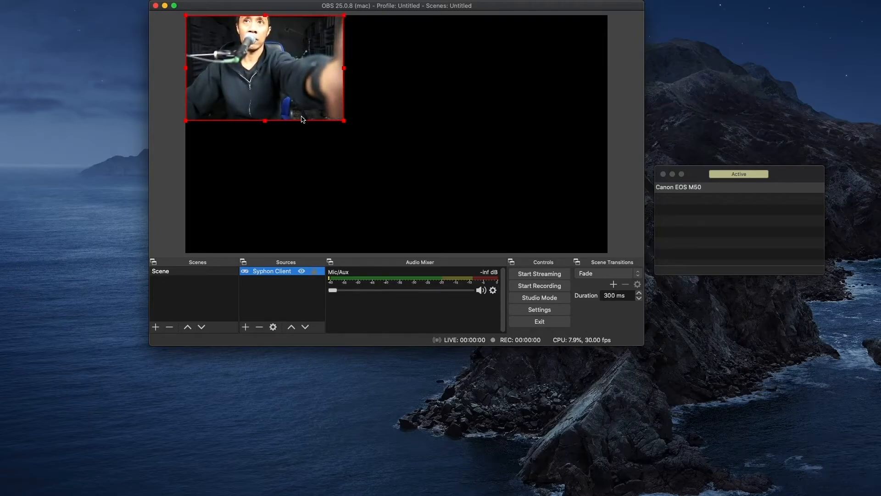
left_click_drag(343, 120, 516, 222)
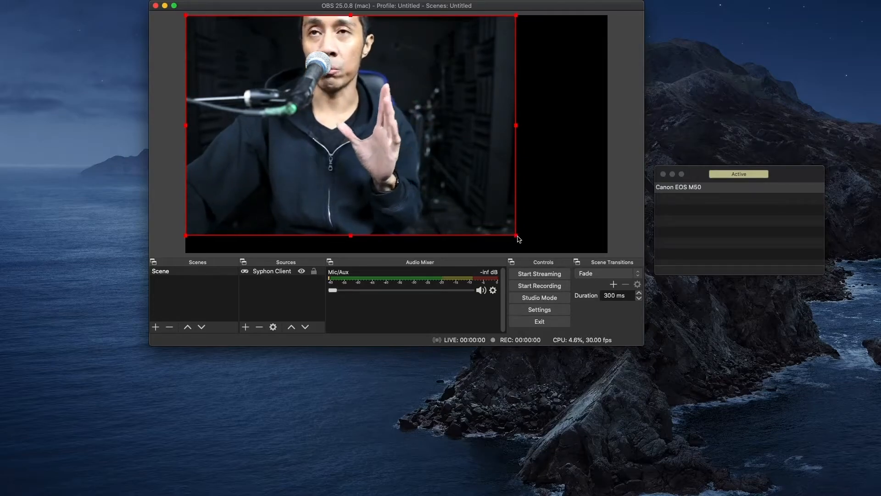
left_click_drag(518, 239, 374, 139)
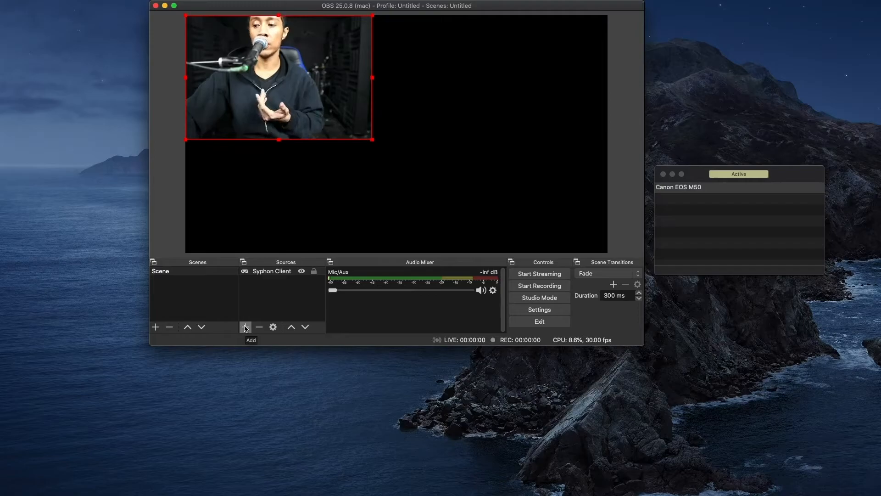
- Add a Video Capture Device source using FaceTime HD Camera (Built-in)
left_click(246, 327)
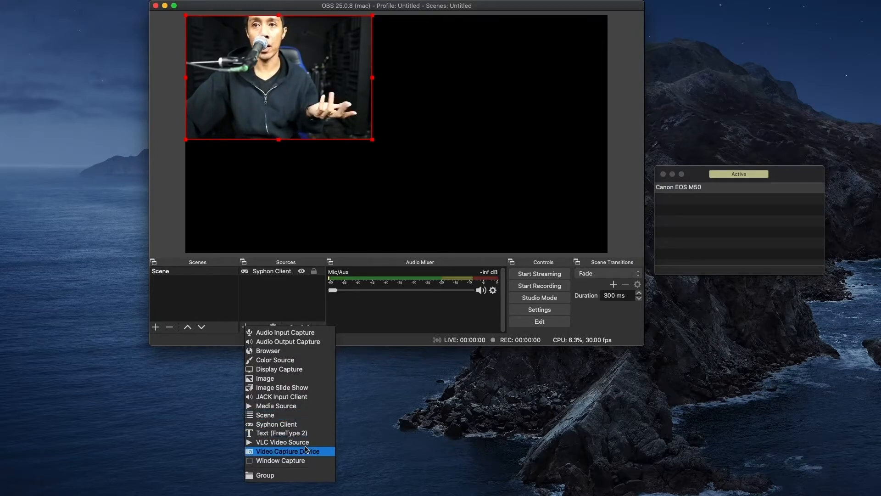
left_click(306, 450)
left_click(453, 140)
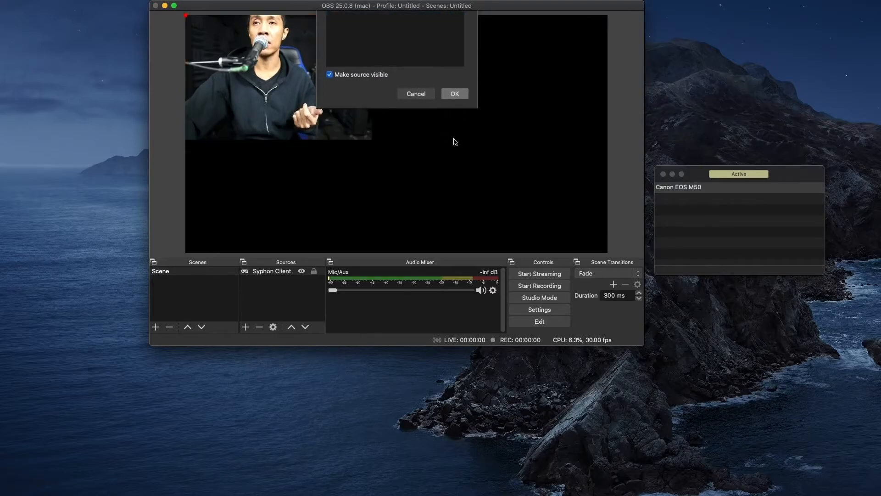
left_click(408, 215)
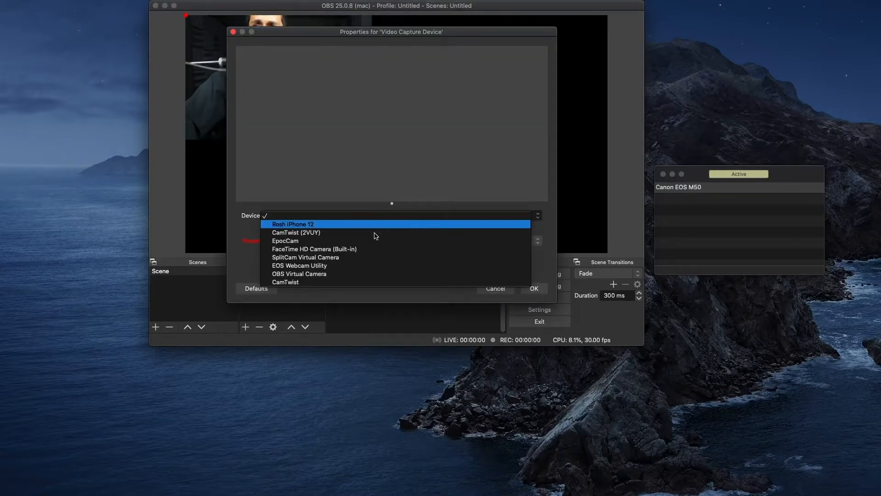
left_click(359, 249)
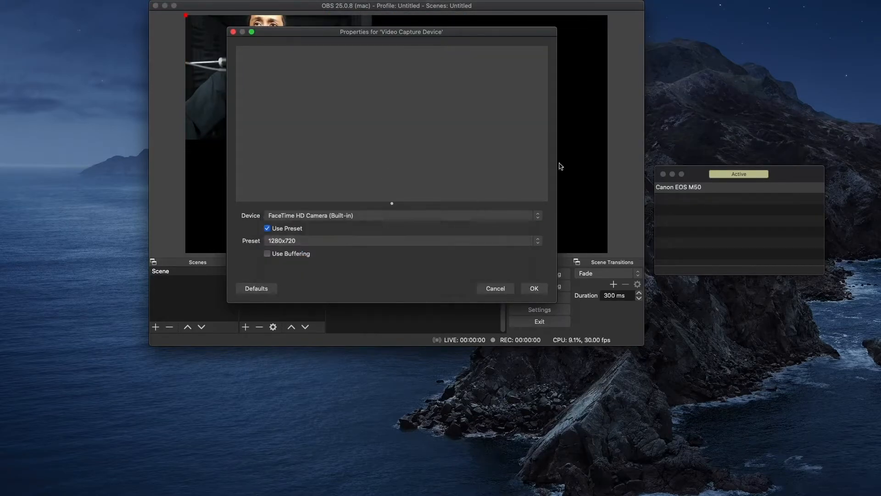
left_click(534, 288)
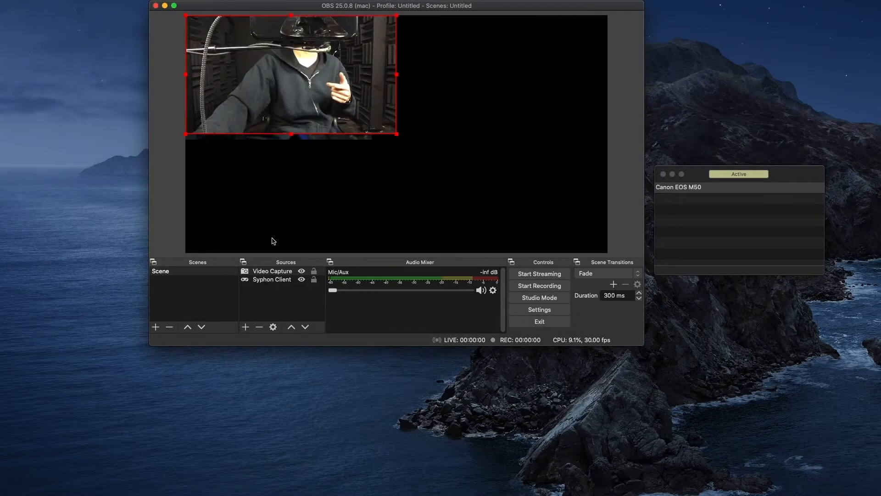
- Move the FaceTime camera source to the canvas's lower-left corner and scale it to slightly under half the canvas width, below the Canon view
left_click_drag(285, 93, 286, 212)
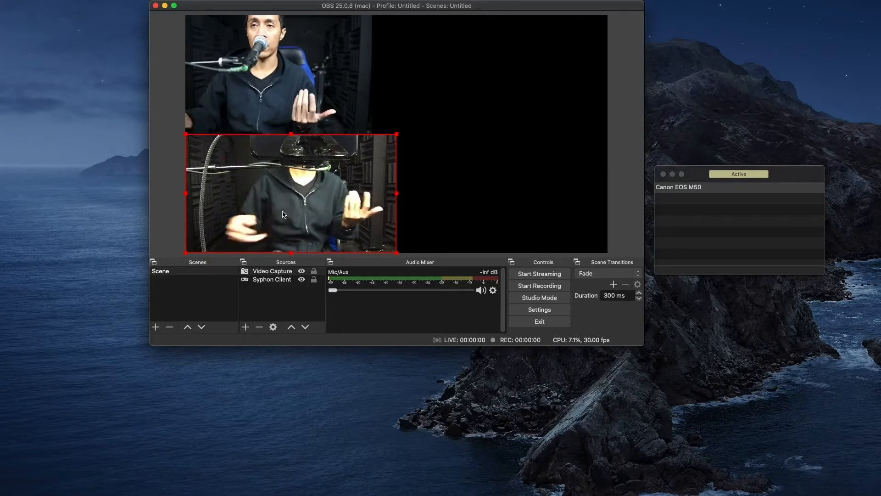
mouse_move(396, 134)
left_mouse_down()
mouse_move(367, 157)
mouse_move(385, 143)
left_mouse_up()
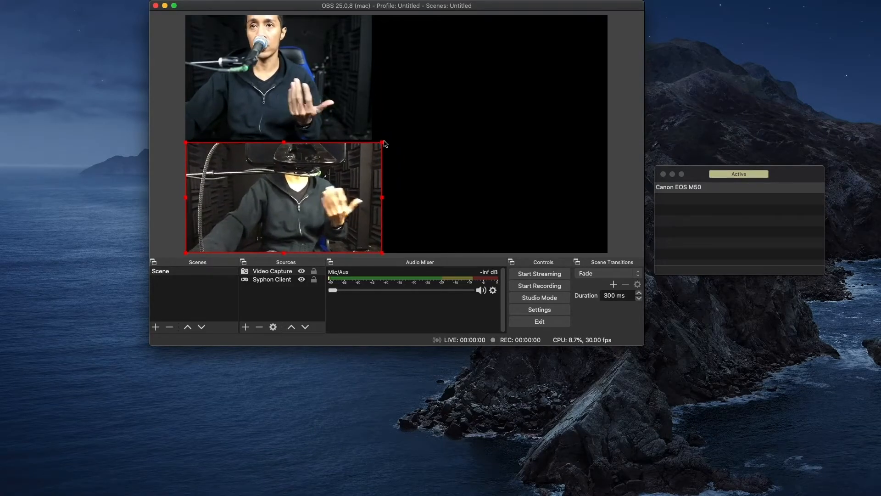
left_click_drag(316, 183, 268, 202)
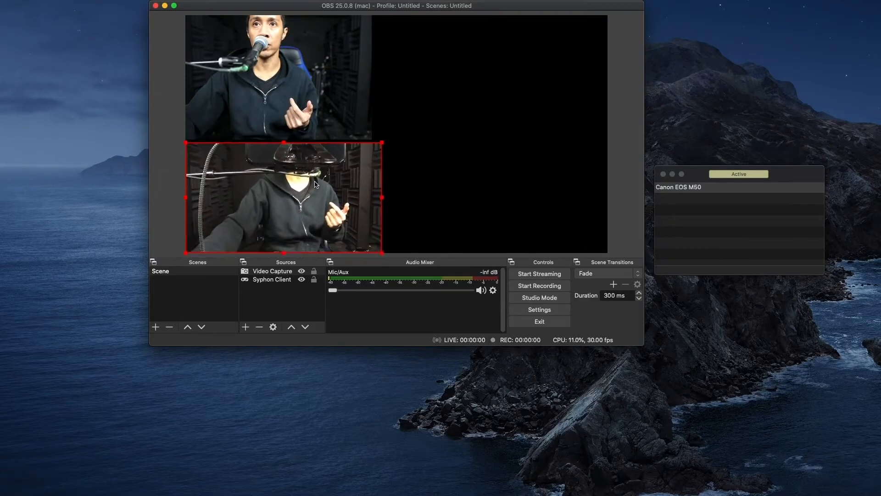
- Add a second Video Capture Device source using the iPhone 12 camera with the 1280x720 preset
left_click(246, 326)
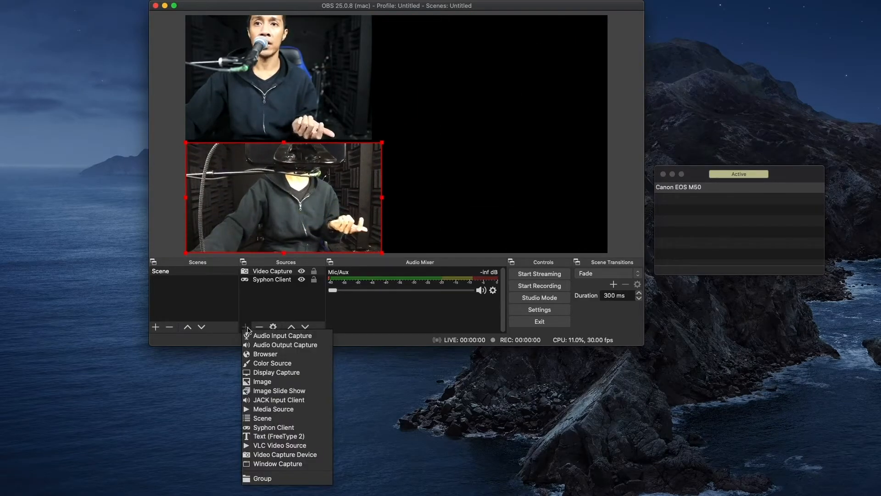
left_click(308, 454)
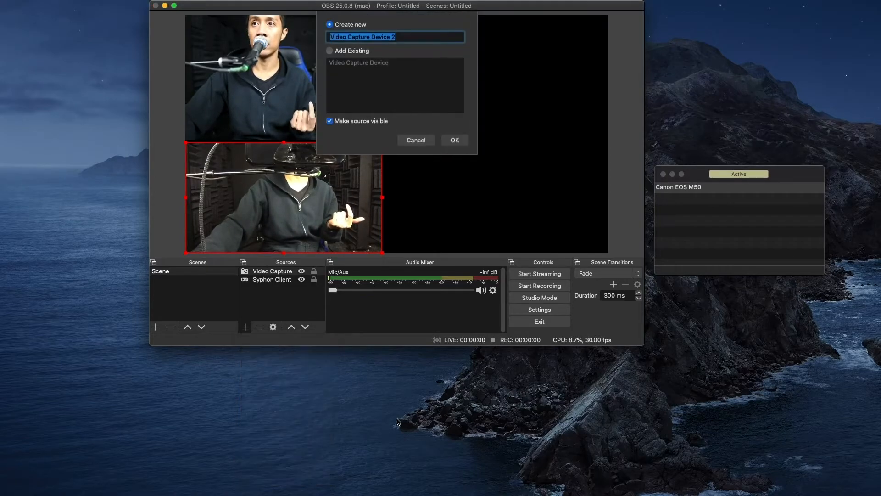
left_click(458, 140)
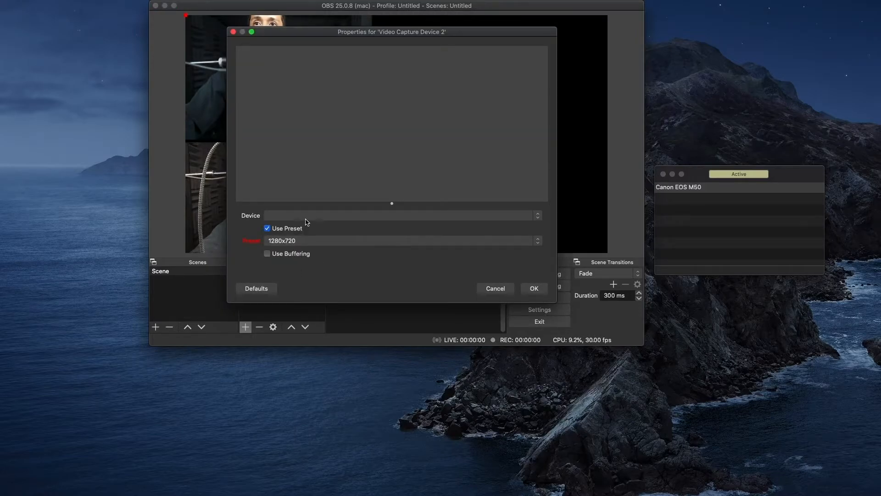
left_click(307, 220)
left_click(313, 224)
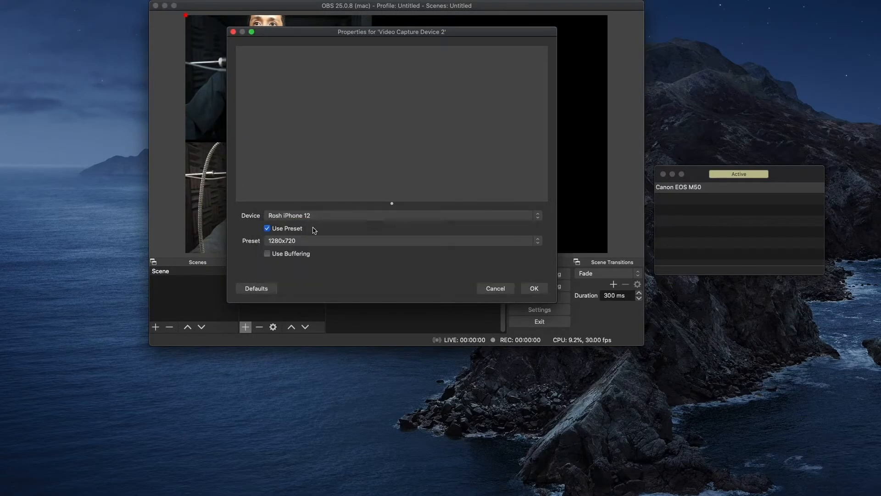
left_click(533, 288)
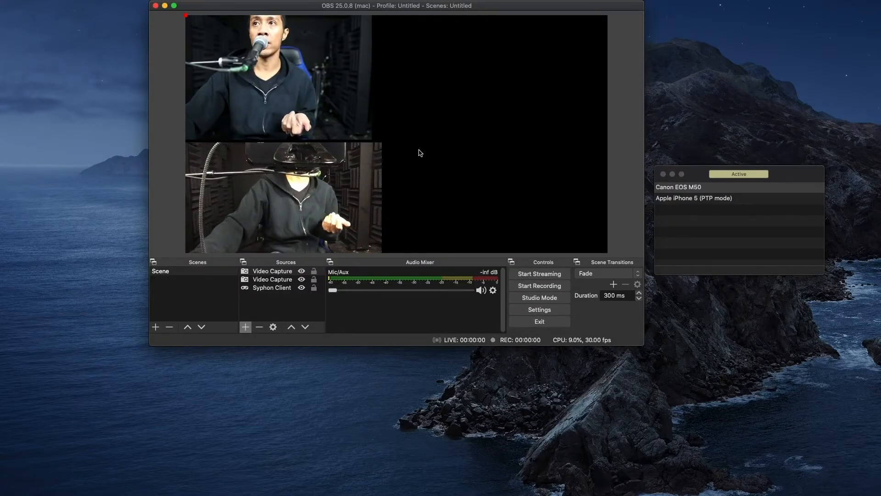
- Flip the iPhone camera source horizontally and scale it to fill the canvas's upper-right area beside the Canon view
left_click_drag(350, 90, 493, 45)
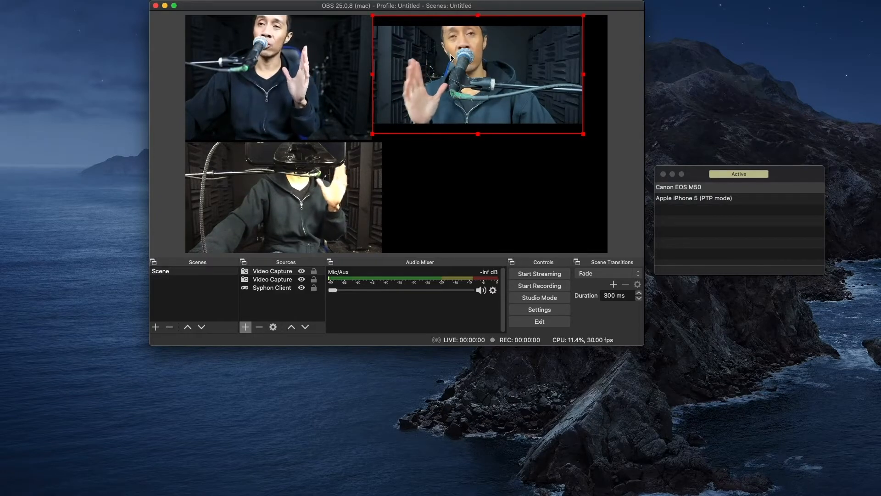
left_click_drag(451, 57, 485, 61)
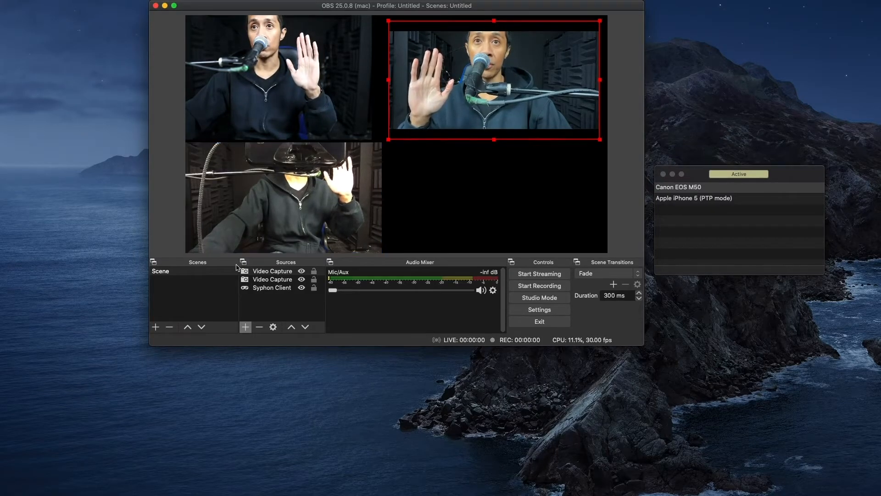
left_click(262, 272)
right_click(263, 273)
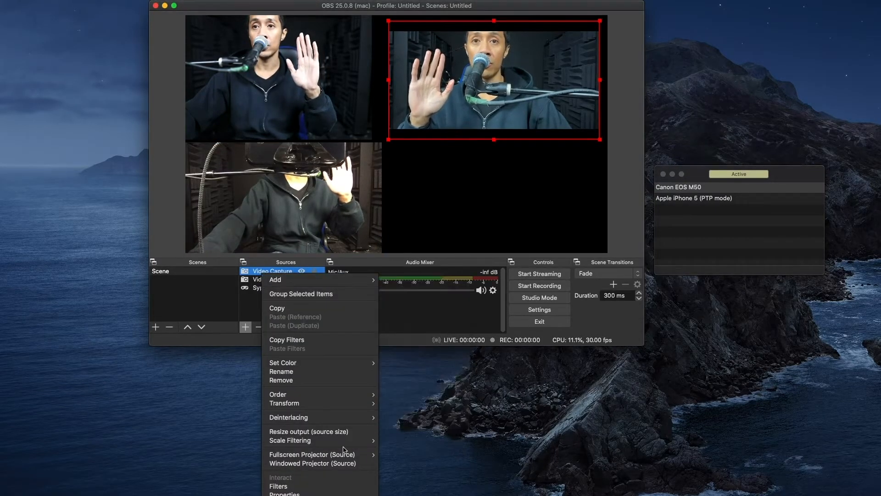
mouse_move(327, 404)
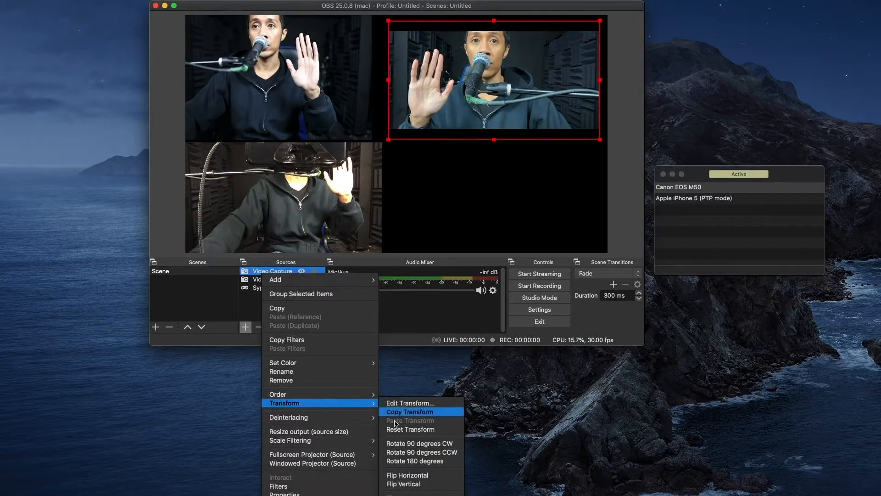
left_click(421, 476)
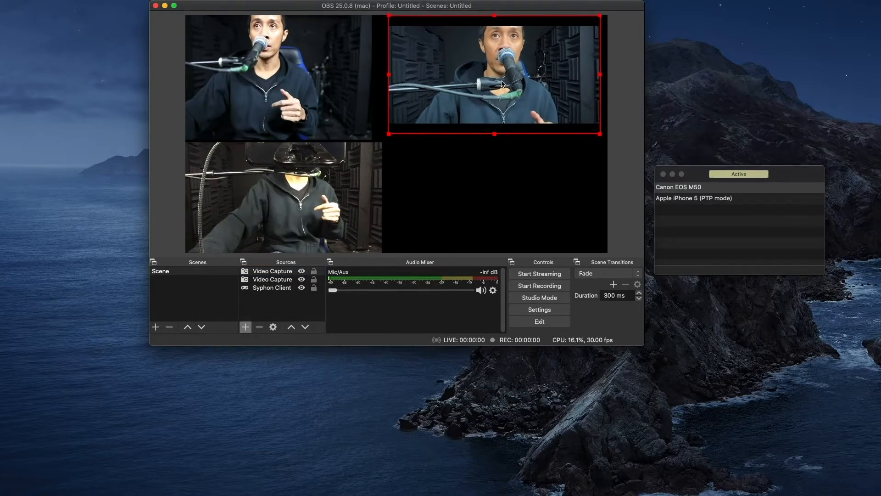
left_click_drag(504, 102, 499, 102)
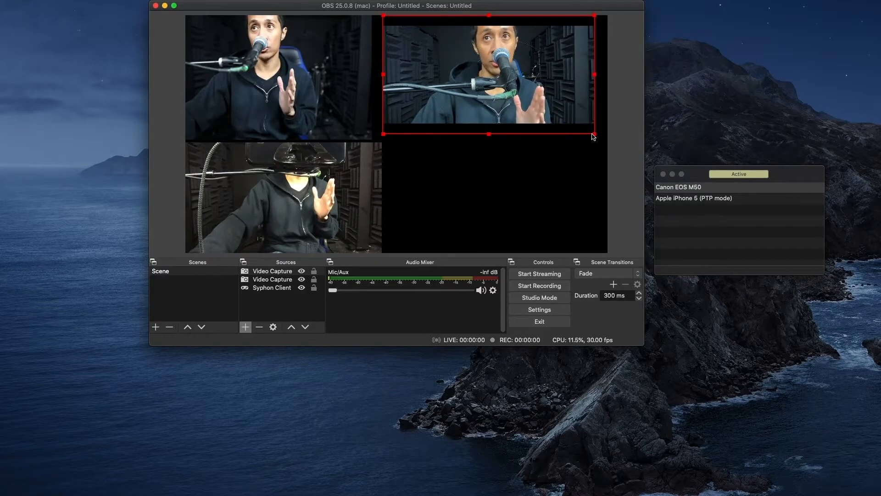
left_click_drag(594, 135, 598, 141)
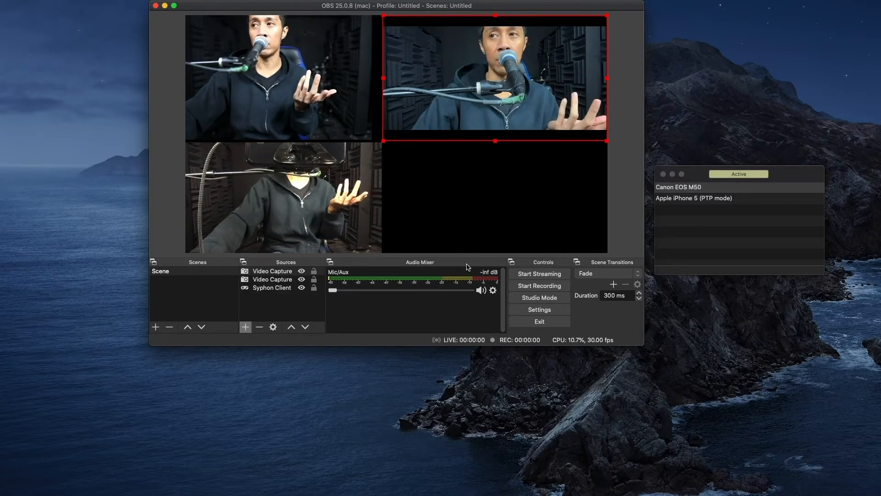
- Add an Audio Input Capture source using the Routed Through Apollo 1/2 Monitors = 3/4 device
left_click(246, 329)
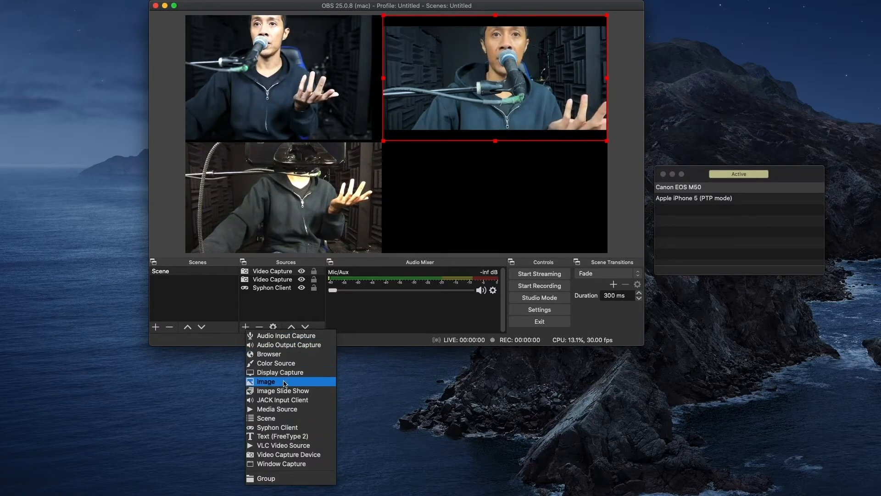
left_click(282, 336)
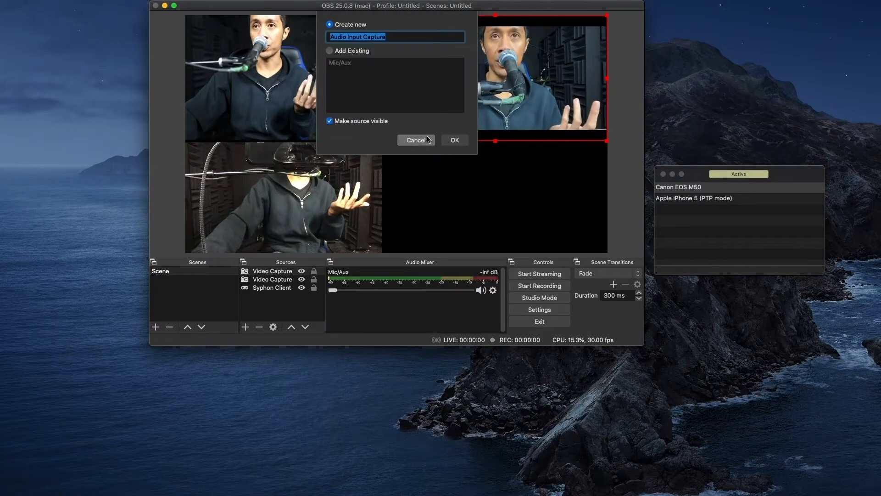
left_click(456, 139)
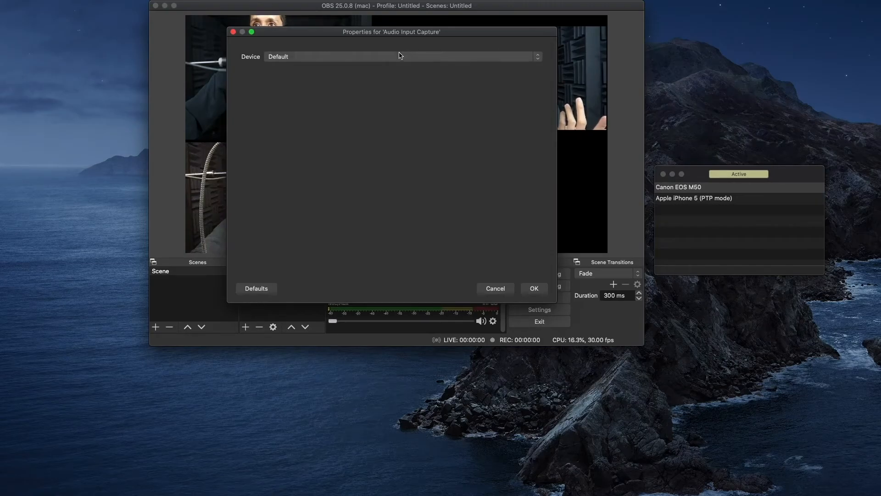
left_click(401, 56)
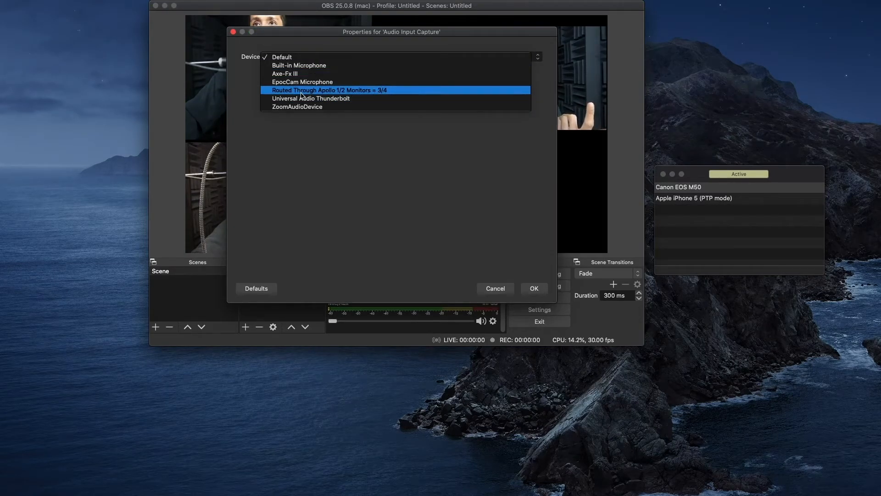
left_click(389, 91)
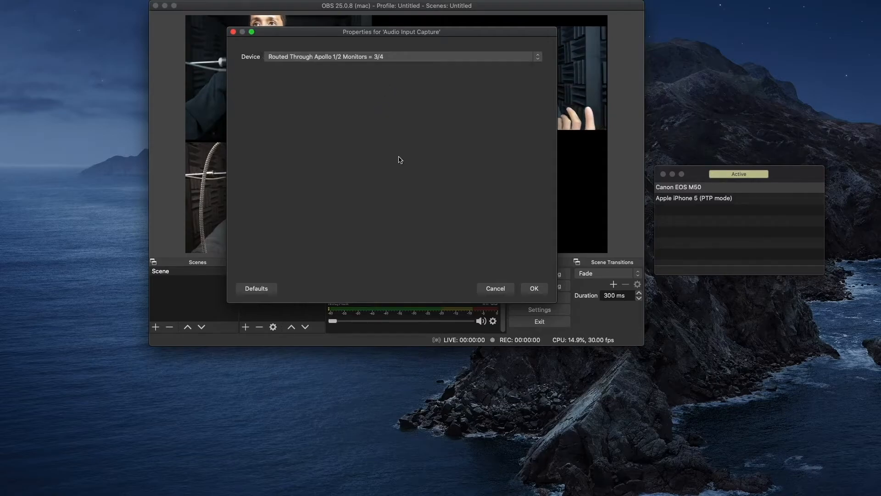
left_click(535, 289)
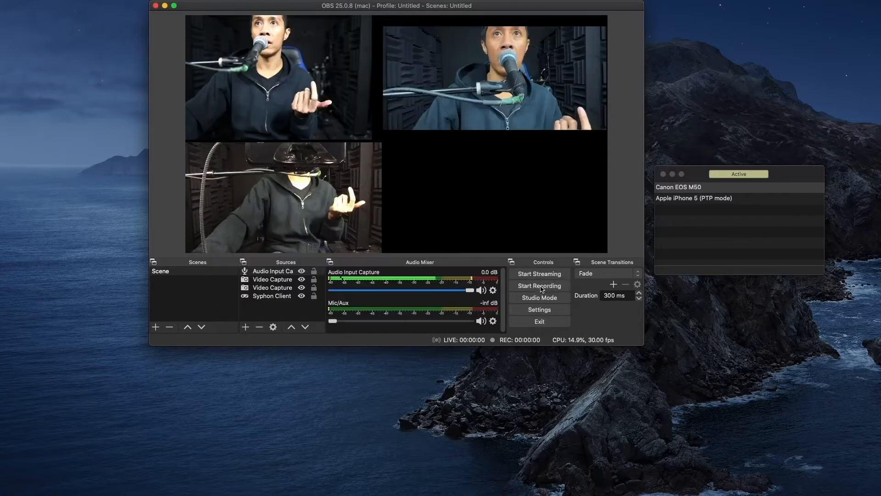
- Set the Audio Input Capture's sync offset to 1000 ms in its advanced audio properties
left_click(494, 290)
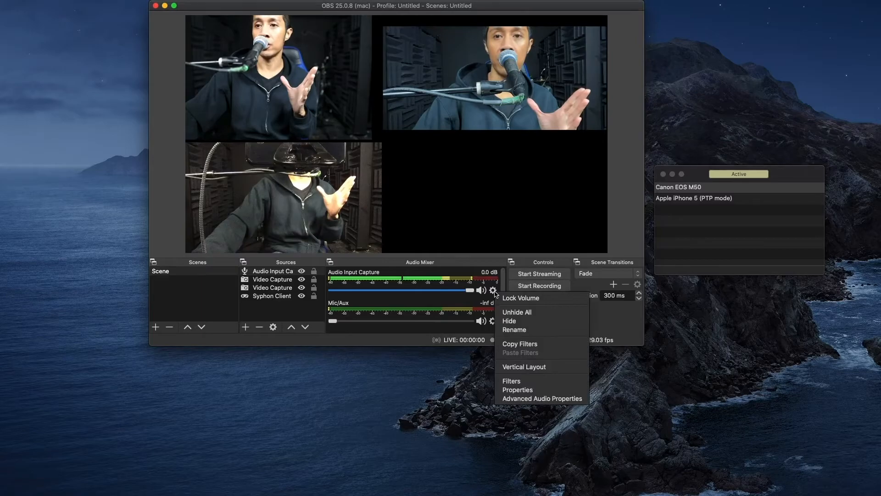
left_click(541, 399)
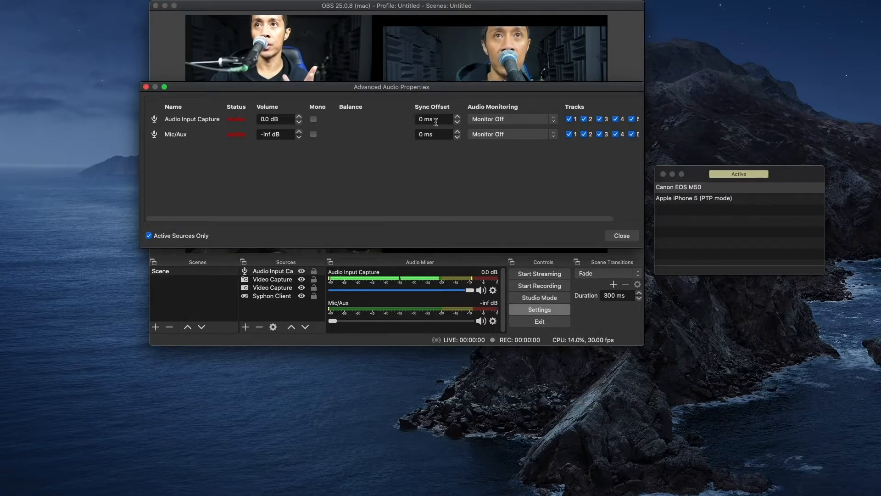
type("1000")
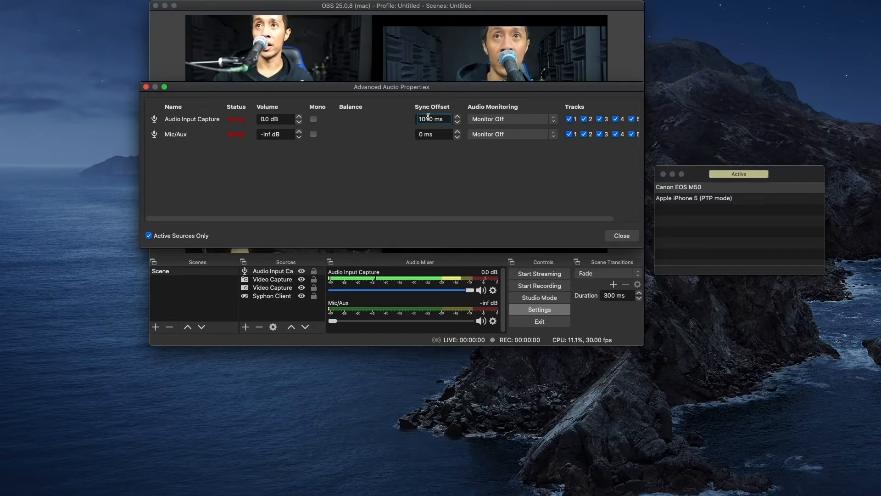
key("Return")
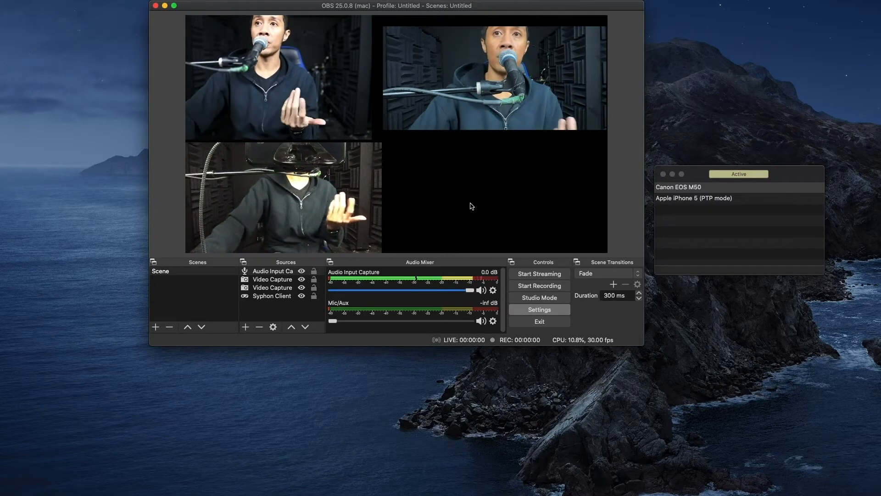
- Remove the Audio Input Capture source from the scene
left_click(266, 273)
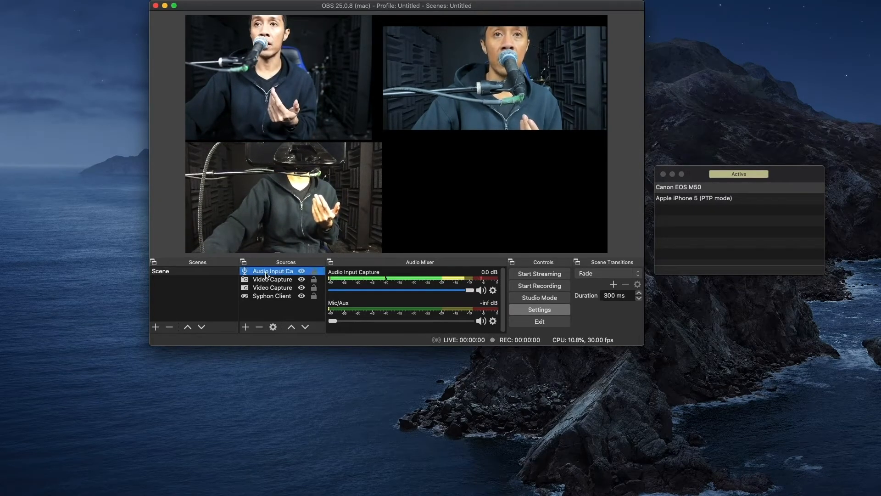
left_click(259, 327)
left_click(466, 188)
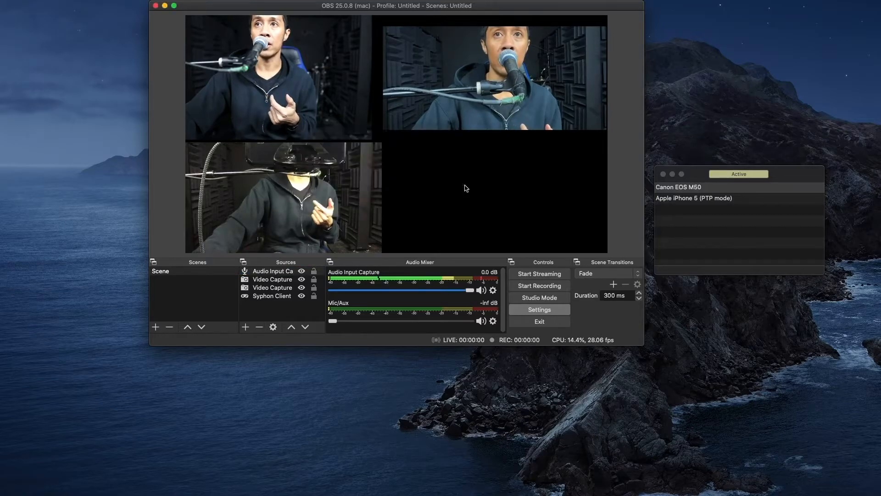
- Try a Window Capture source by browsing its available windows, and remove it without choosing one
left_click(246, 327)
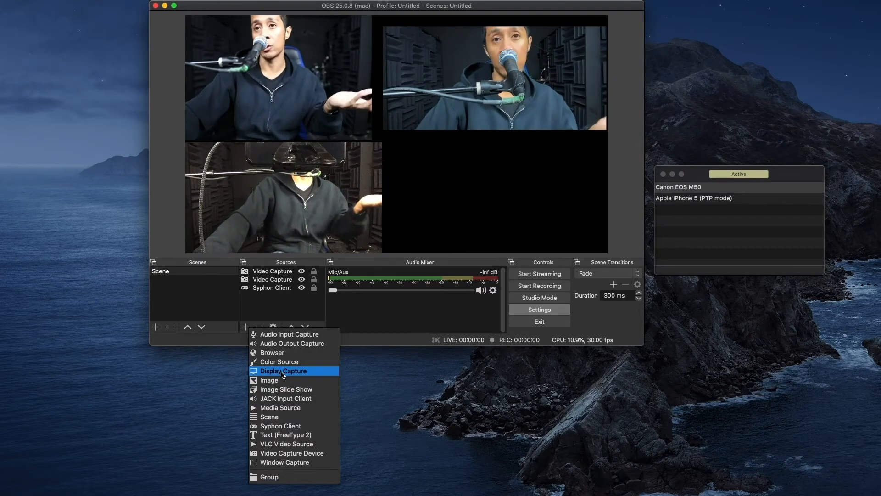
left_click(303, 463)
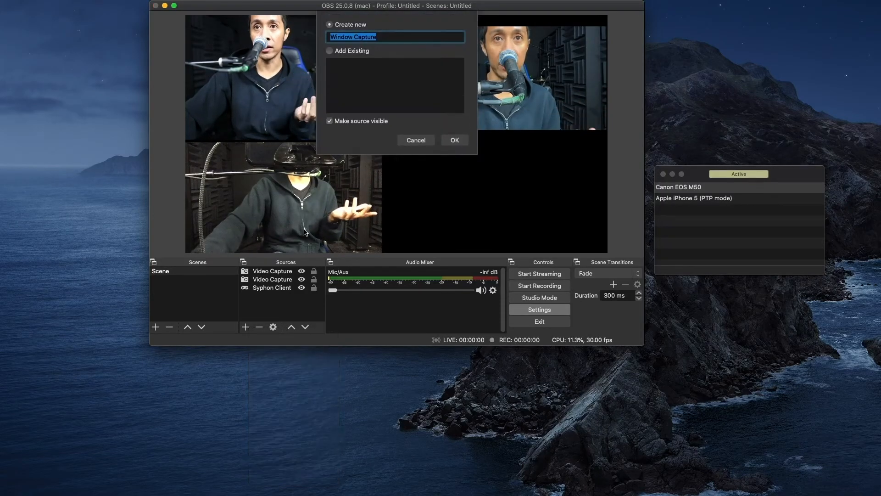
left_click(456, 140)
left_click(366, 217)
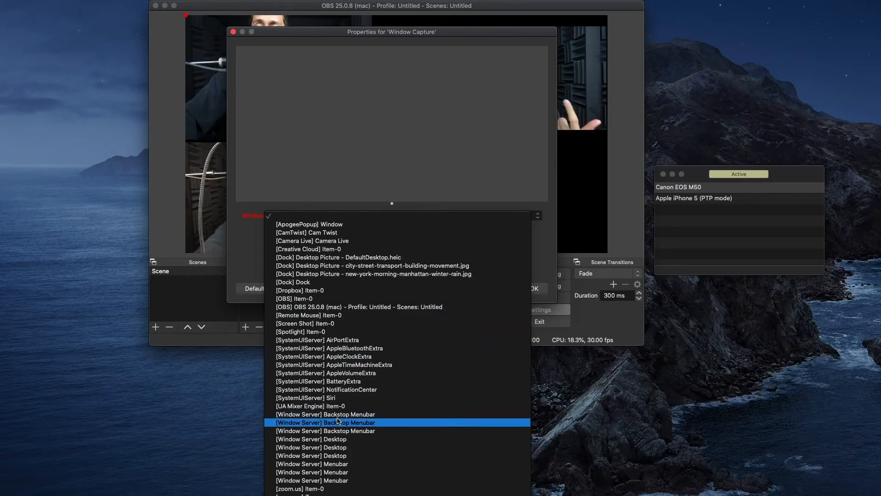
left_click(156, 374)
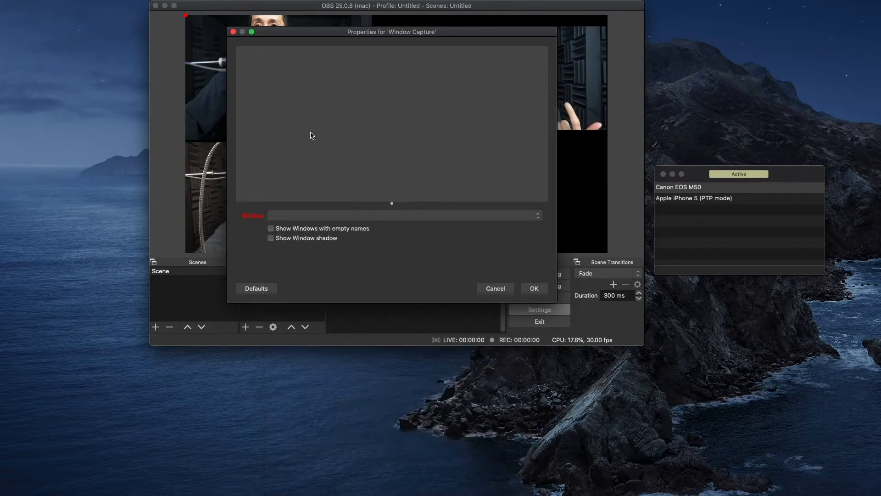
left_click(233, 32)
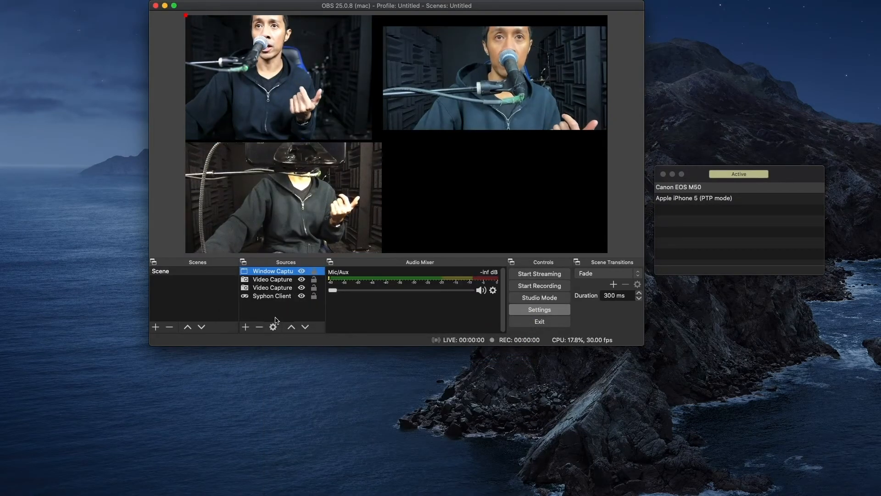
left_click(260, 327)
left_click(461, 183)
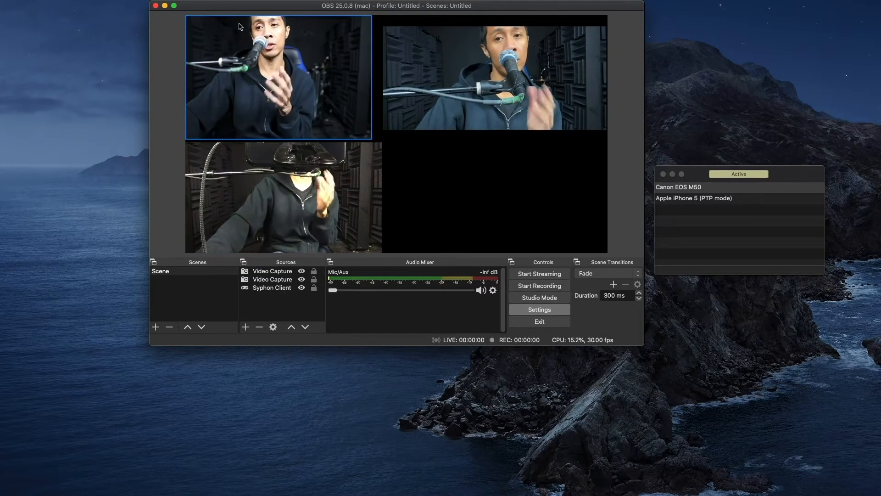
- Start the OBS virtual camera to output the three-camera scene
mouse_move(450, 104)
left_mouse_down()
mouse_move(425, 140)
mouse_move(438, 141)
mouse_move(449, 104)
mouse_move(439, 104)
mouse_move(449, 105)
left_mouse_up()
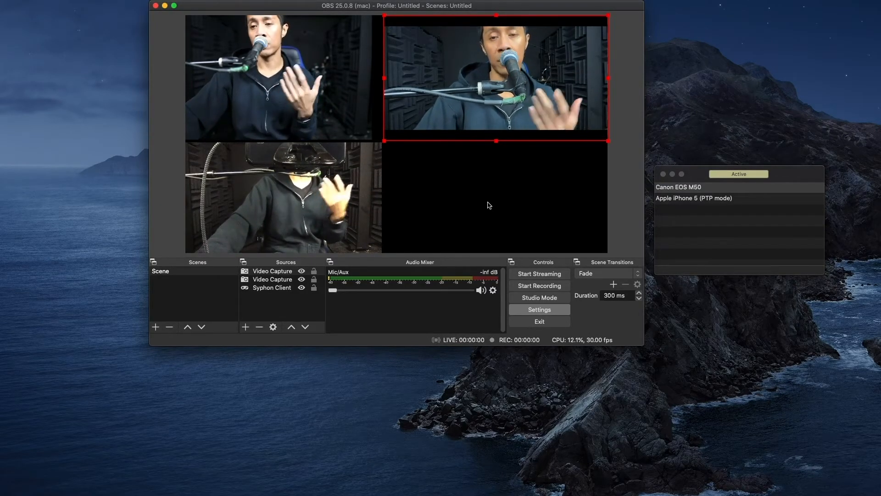
left_click(197, 0)
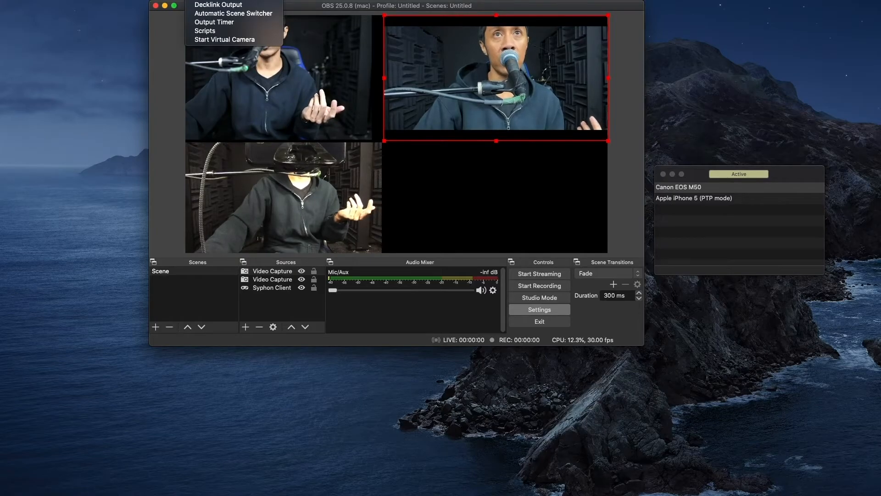
left_click(232, 41)
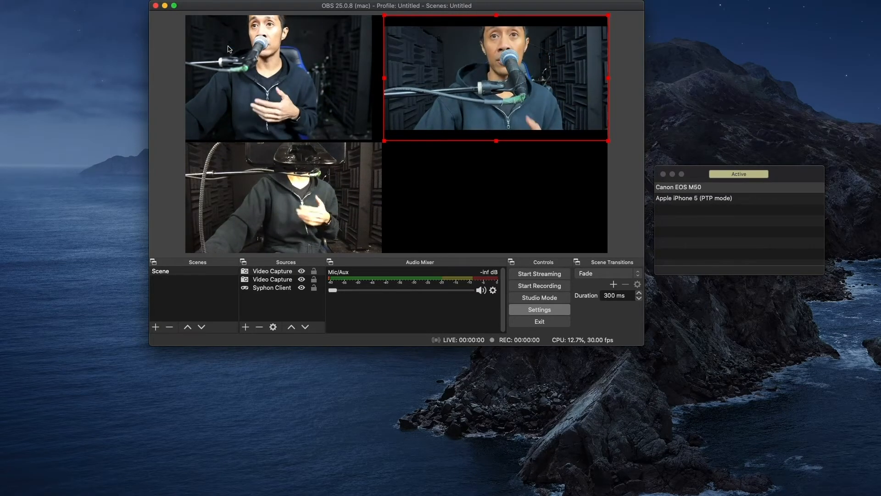
- Switch to the Zoom meeting and select OBS Virtual Camera as its camera
key("super+Tab")
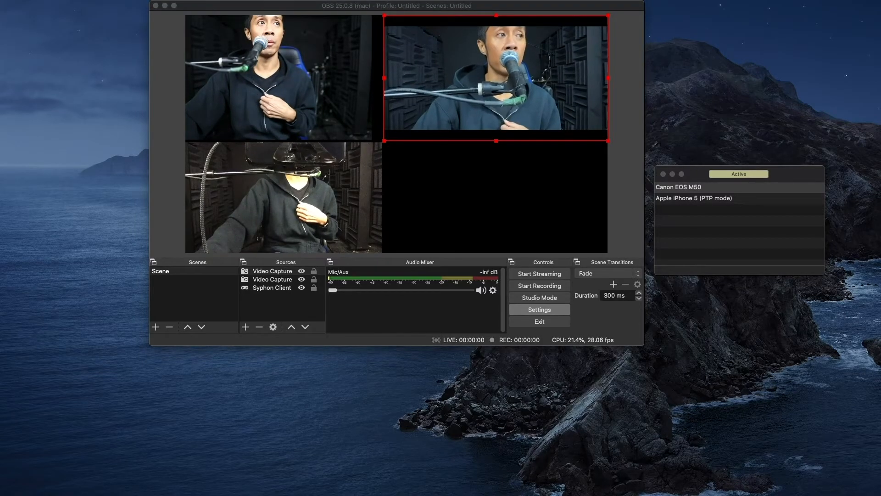
key("super+Tab")
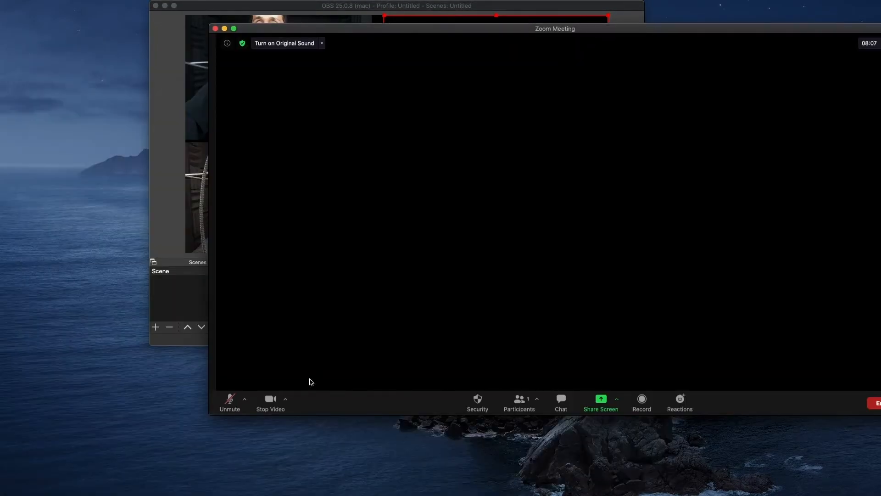
left_click(285, 399)
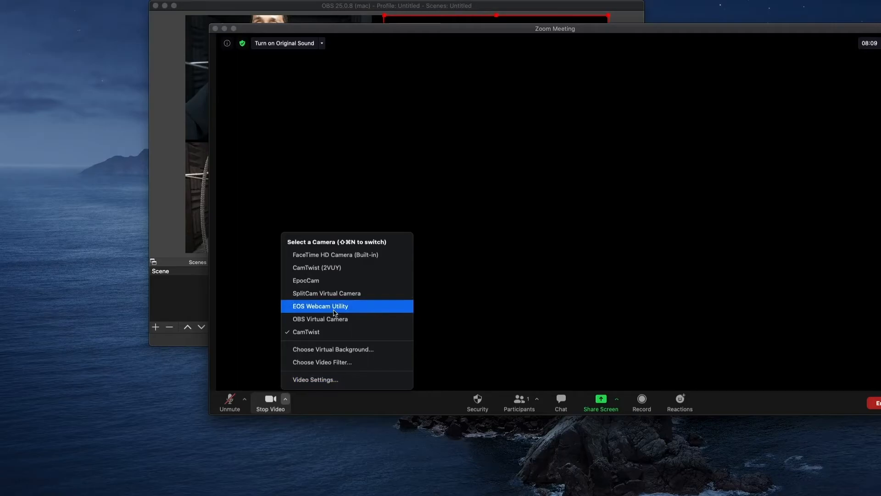
left_click(337, 320)
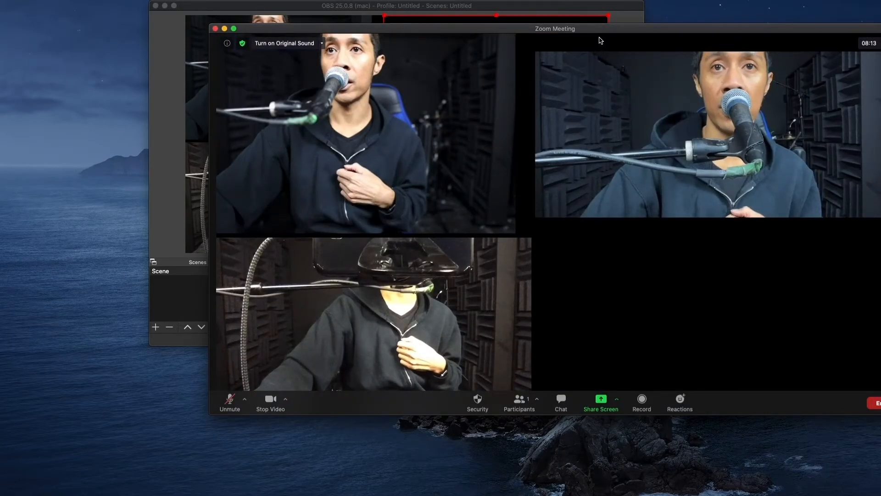
- Compare the OBS scene preview with the Zoom meeting video, repositioning the OBS window and alternating between the two
left_click_drag(542, 9, 453, 47)
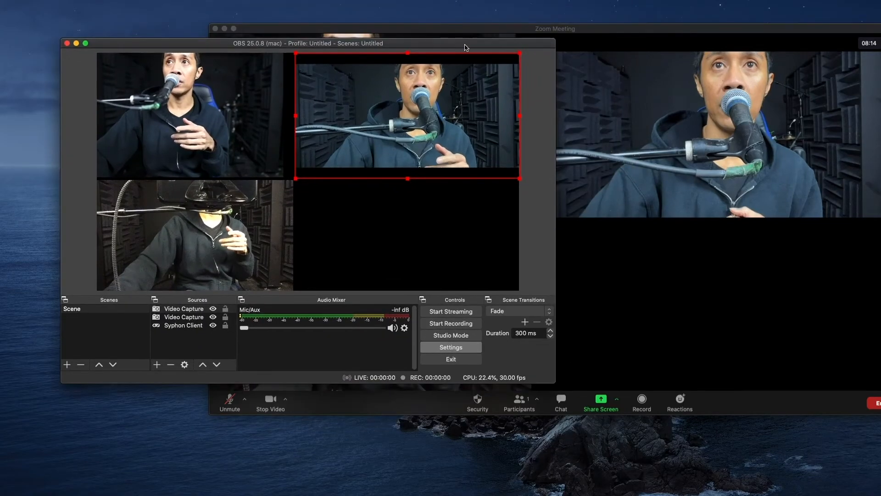
left_click(649, 44)
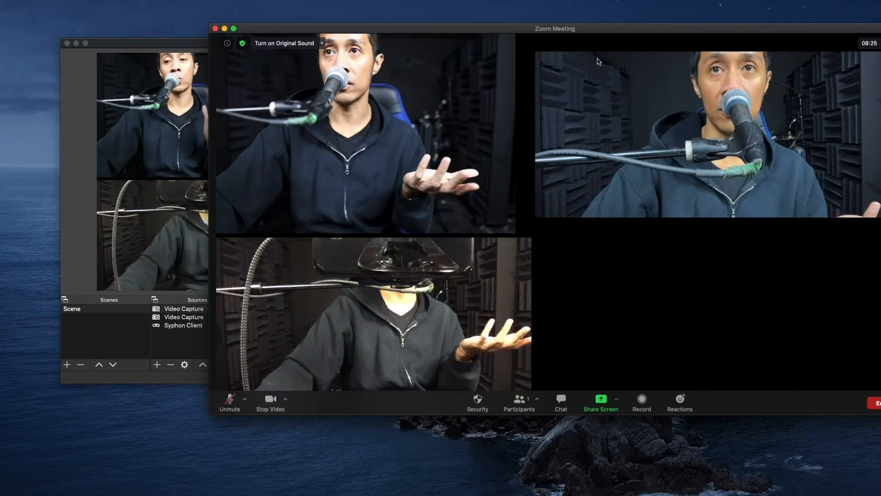
left_click(158, 42)
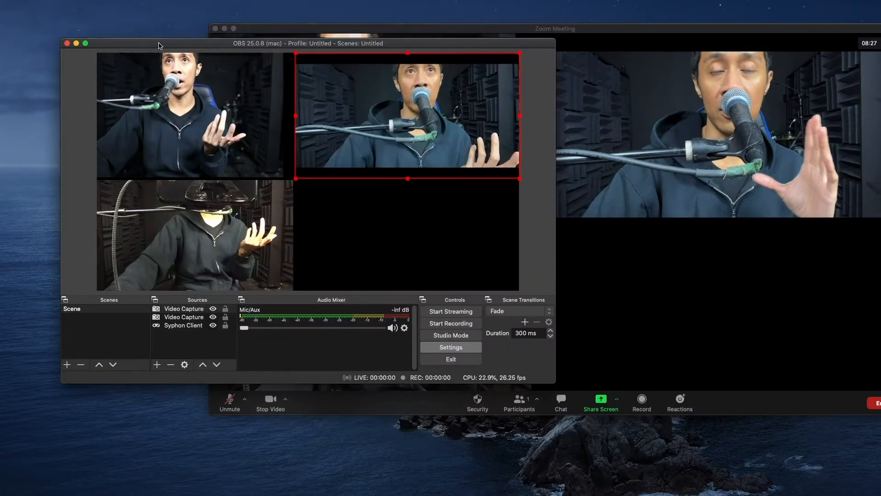
left_click(647, 256)
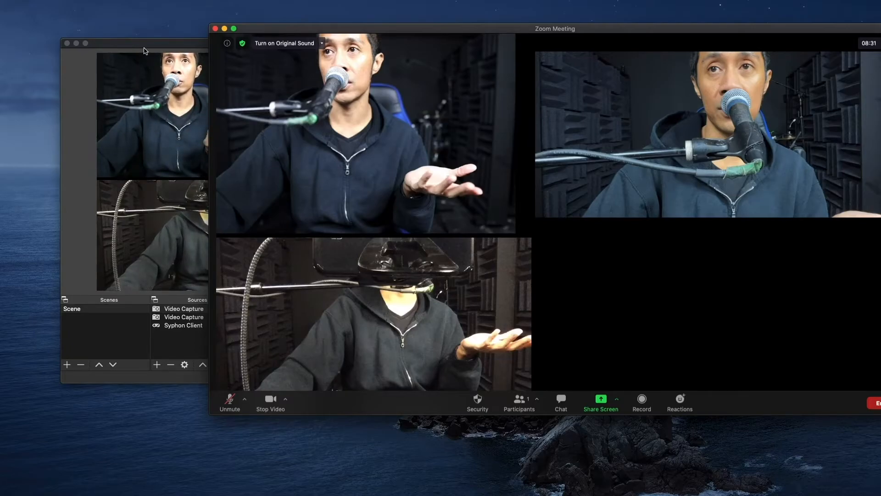
left_click(146, 48)
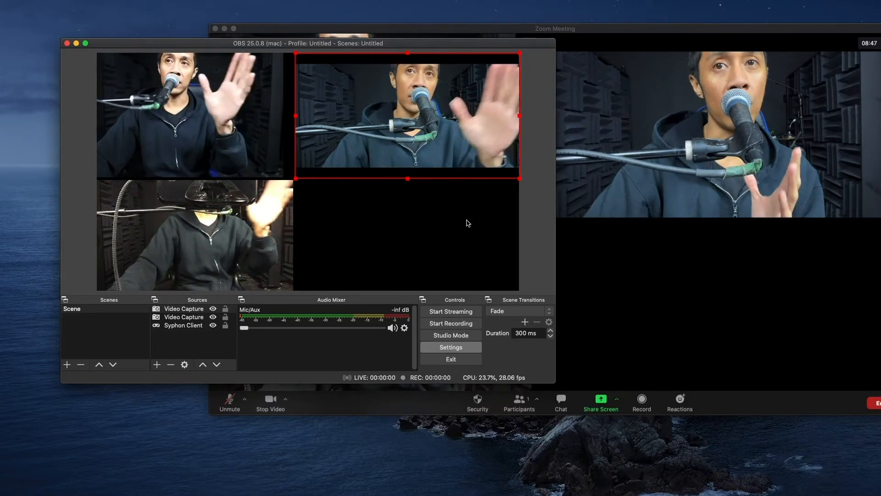
left_click_drag(427, 47, 571, 54)
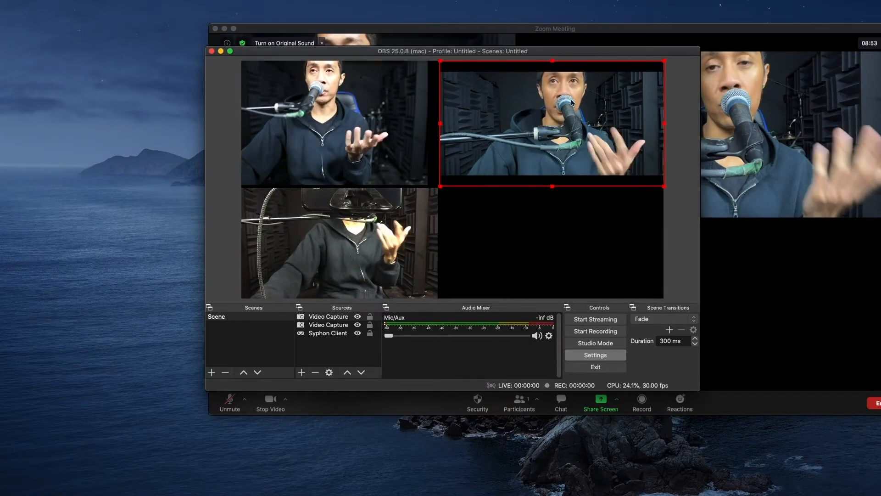
left_click_drag(578, 55, 483, 69)
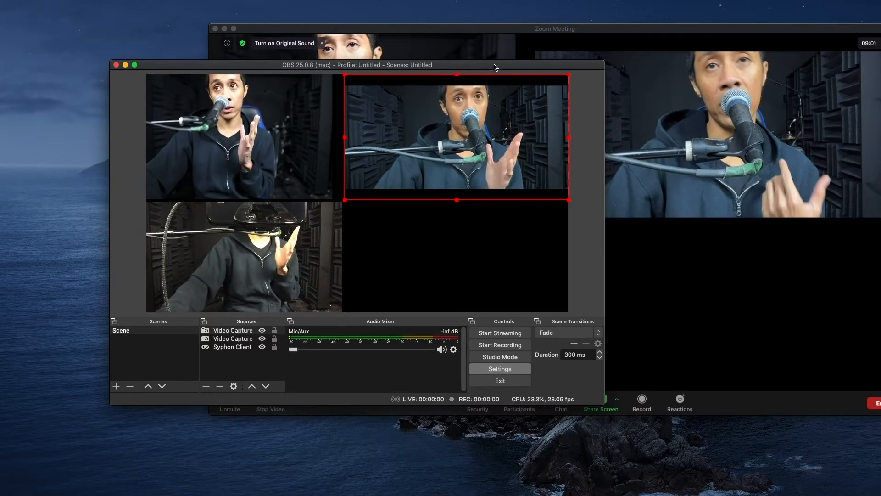
left_click_drag(496, 70, 381, 54)
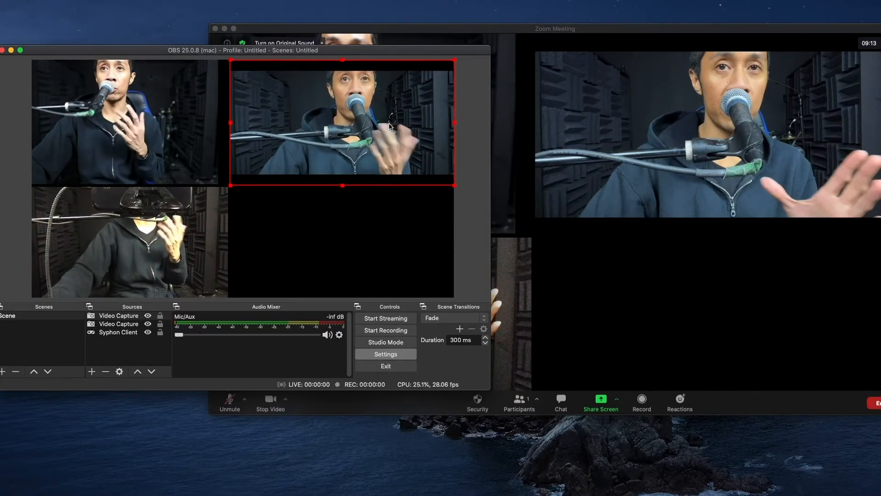
left_click_drag(409, 53, 528, 62)
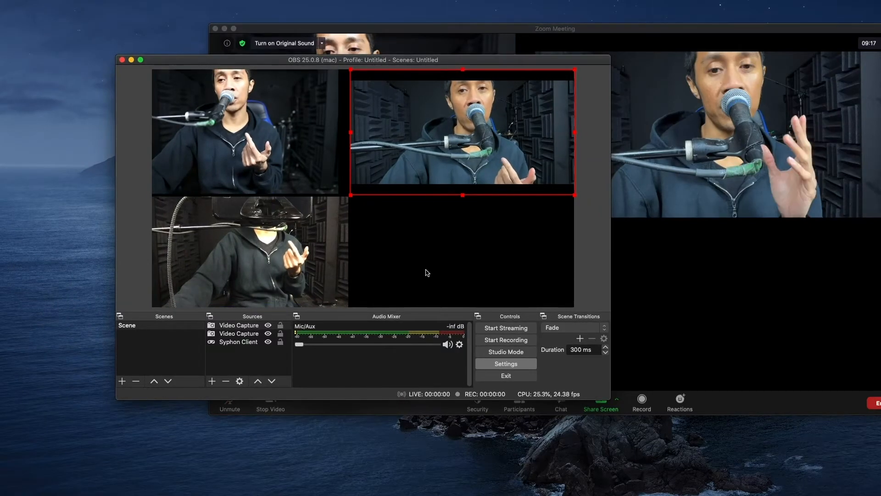
left_click(613, 33)
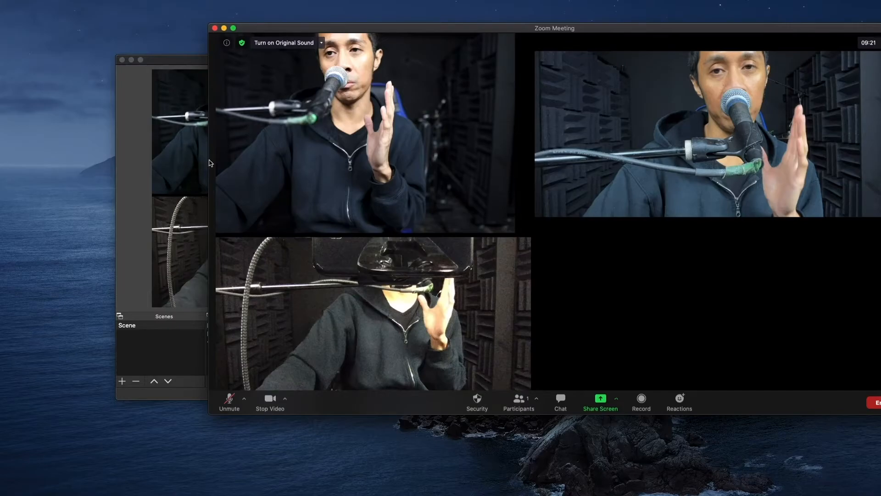
left_click(178, 62)
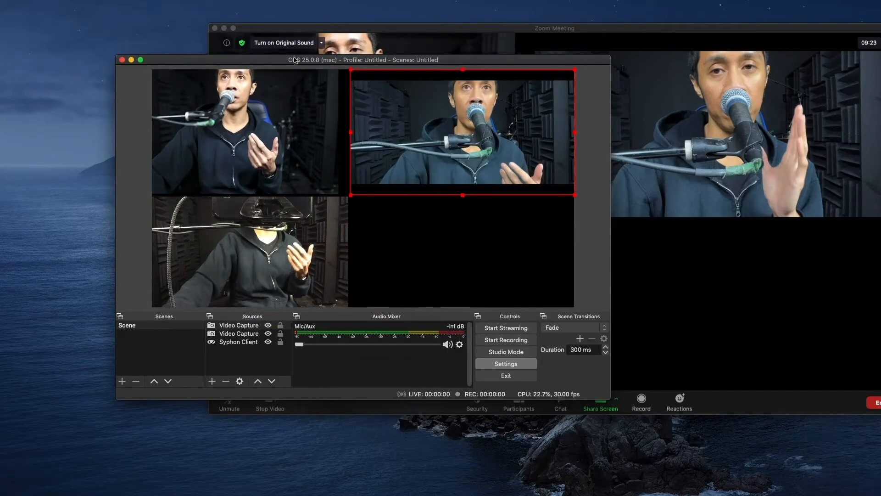
- Quit OBS, reposition the Zoom meeting window and bring the CamTwist window in front of it
key("super+q")
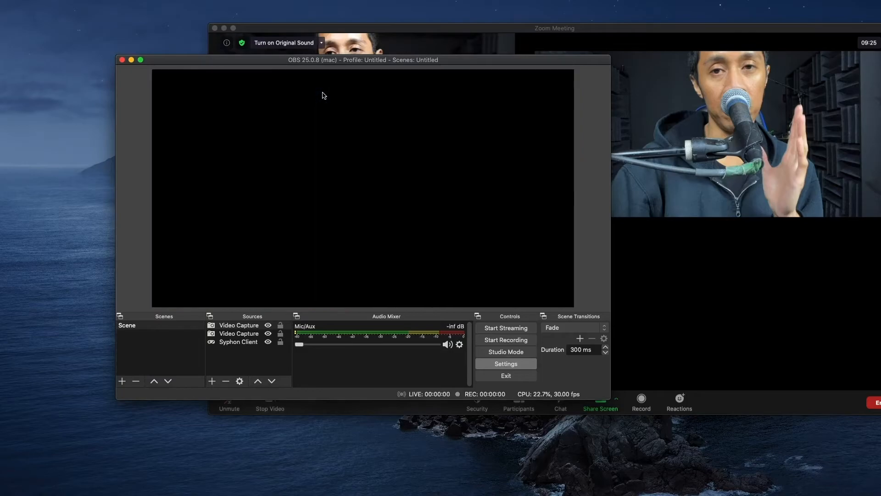
left_click_drag(509, 29, 370, 34)
left_click(818, 182)
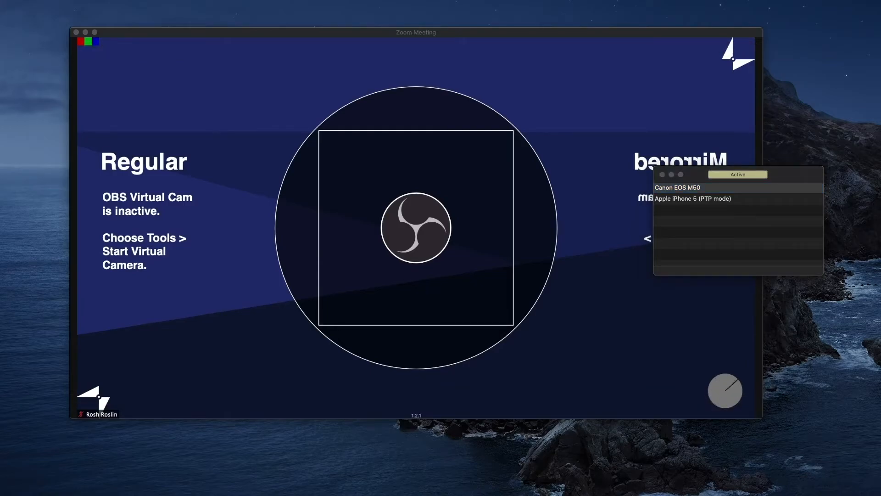
left_click_drag(315, 169, 446, 84)
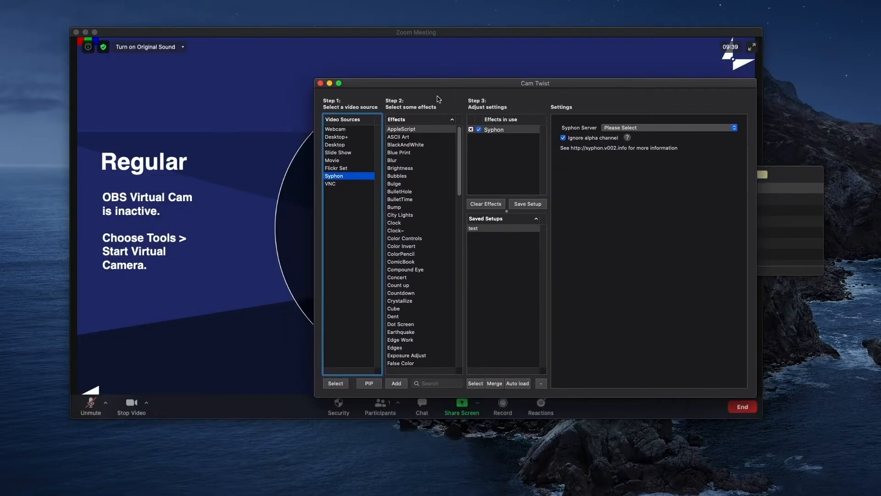
left_click_drag(456, 86, 415, 101)
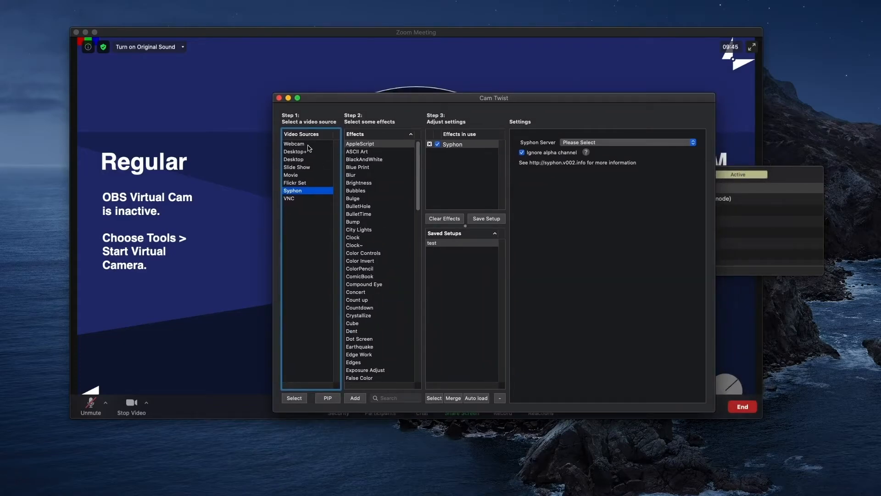
- Change the Zoom meeting's camera to CamTwist
left_click(204, 224)
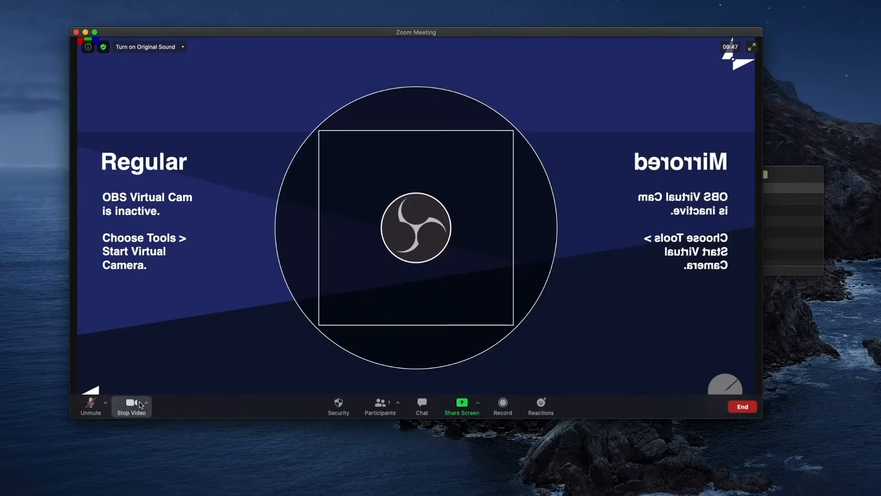
left_click(146, 403)
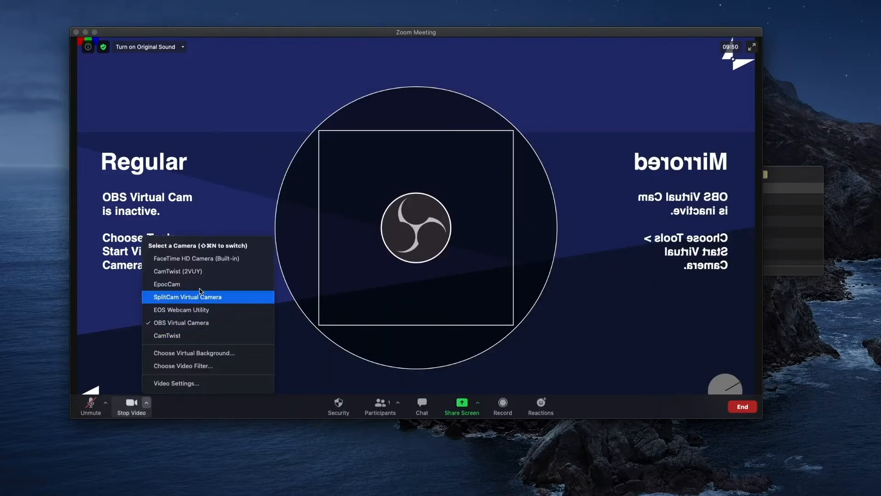
left_click(207, 335)
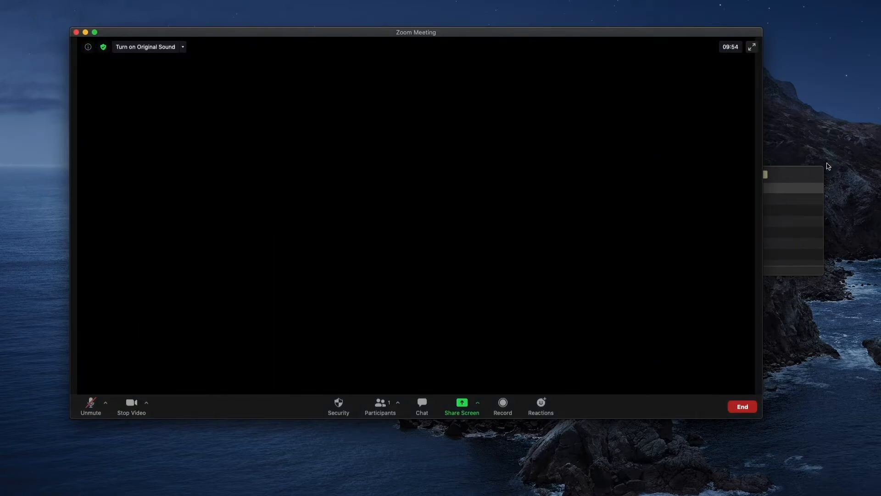
- Switch to CamTwist, choose Webcam as the video source and set its camera to the iPhone 12
key("super+Tab")
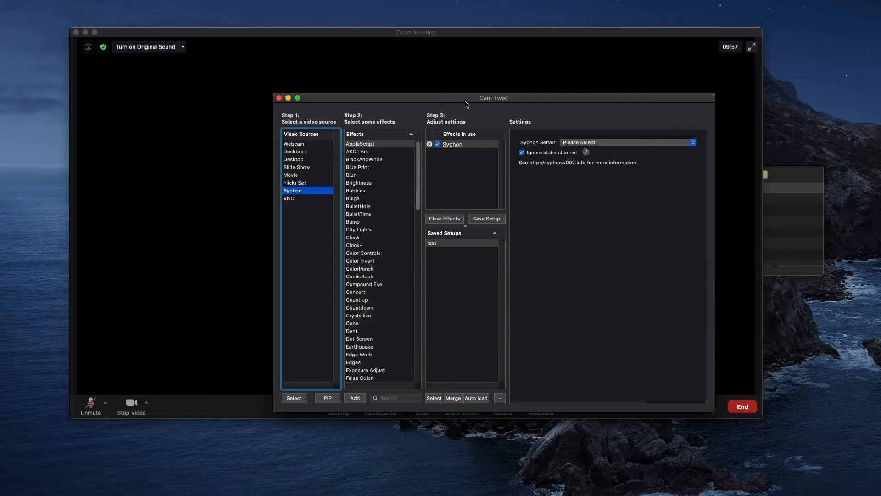
left_click_drag(466, 101, 620, 88)
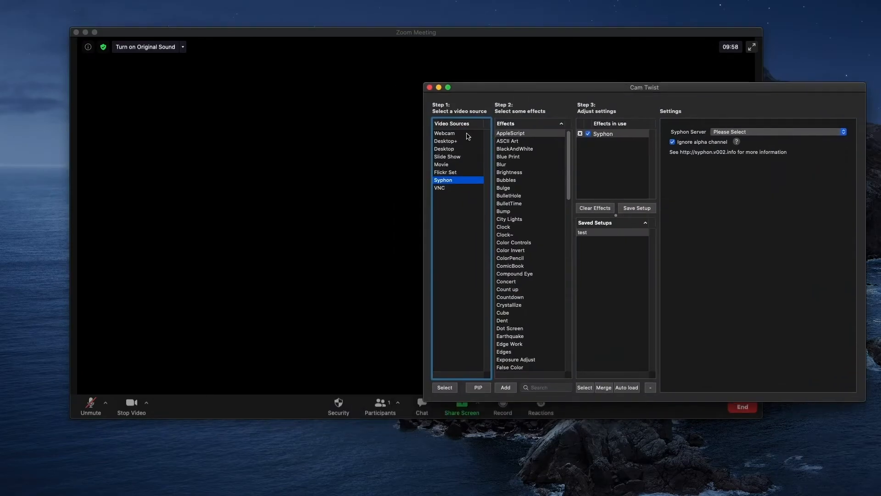
left_click(465, 134)
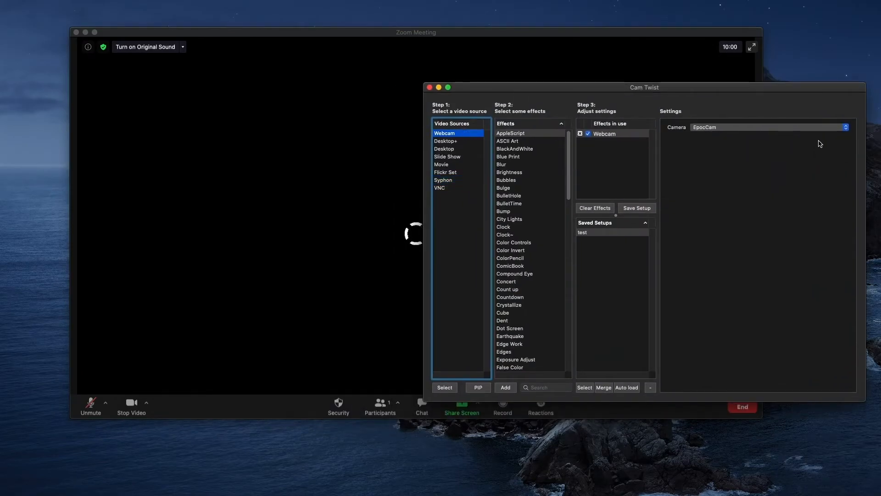
left_click(787, 129)
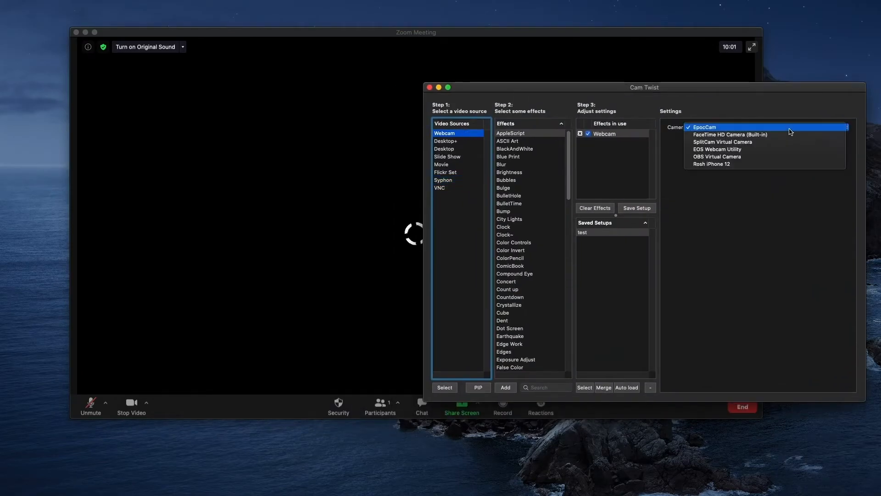
left_click(755, 164)
- Make the Zoom meeting window narrower and arrange it beside the CamTwist window
left_click_drag(646, 30, 615, 29)
left_click_drag(799, 90, 826, 75)
left_click_drag(325, 29, 295, 19)
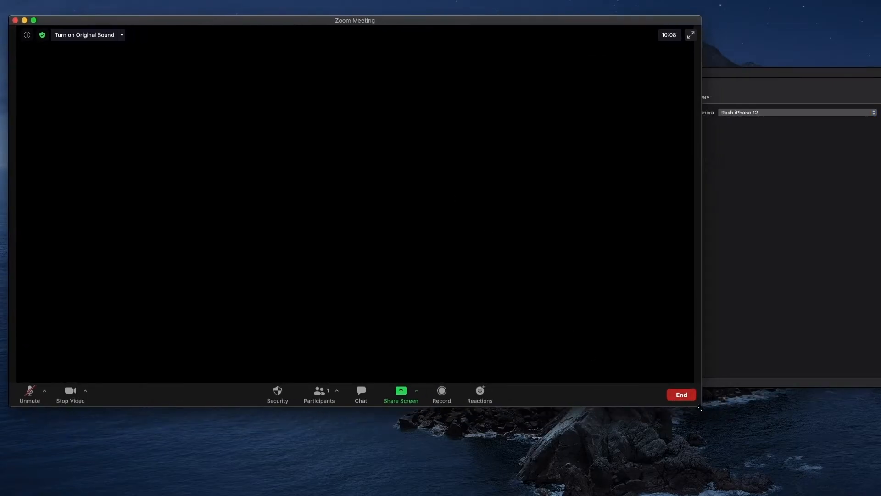
left_click_drag(701, 407, 525, 456)
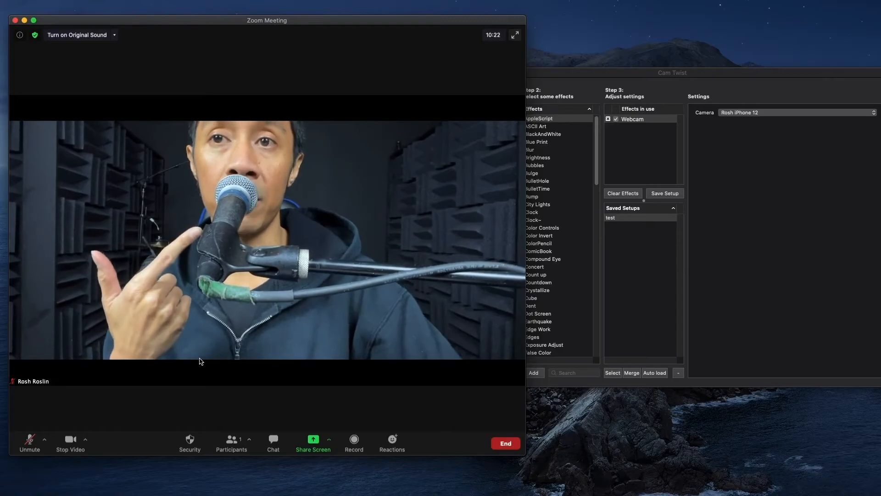
- Set the Zoom meeting's speaker to Universal Audio Thunderbolt
left_click(44, 439)
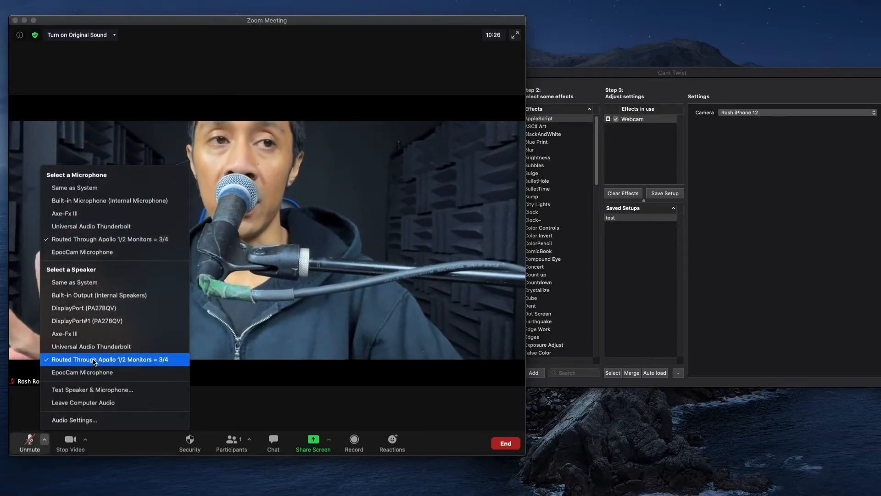
left_click(91, 347)
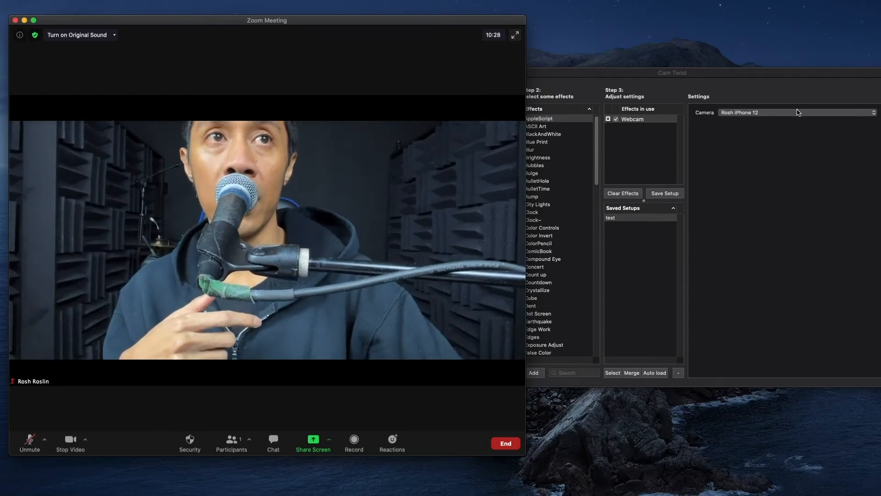
- Switch the CamTwist webcam source's camera to FaceTime HD Camera (Built-in)
left_click(799, 112)
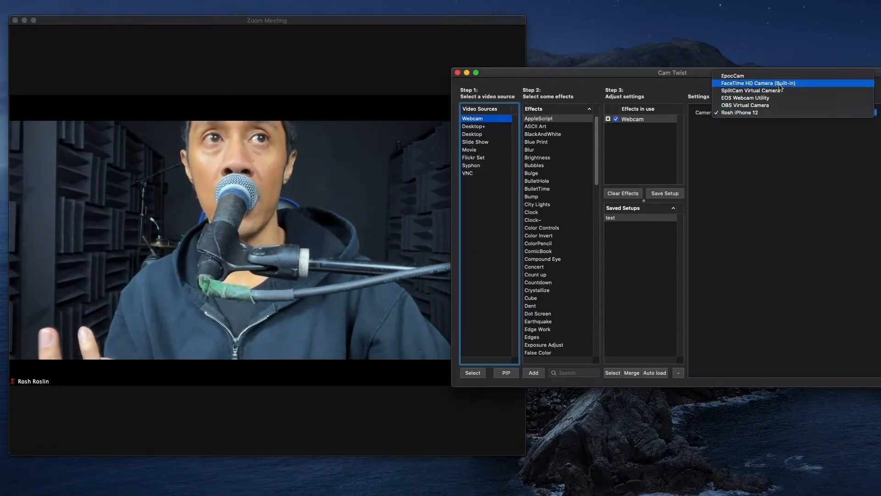
left_click(780, 83)
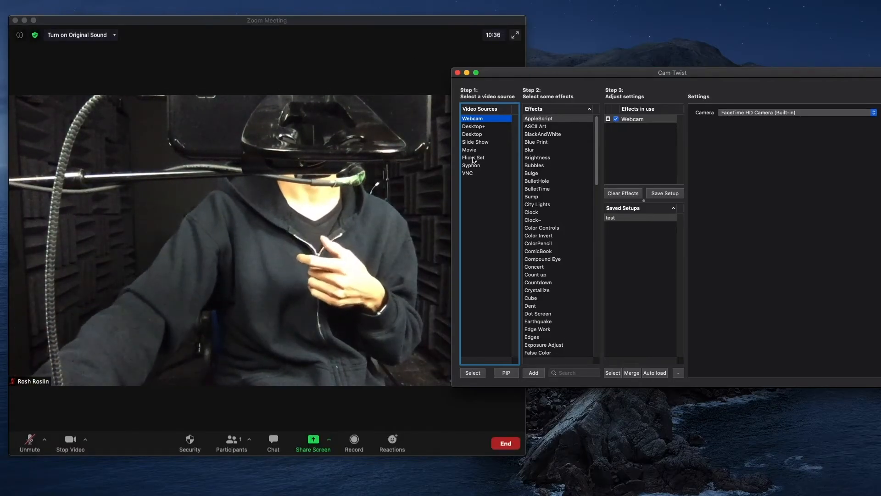
- Switch the CamTwist video source to Syphon and set its server to Camera Live
left_click(477, 167)
left_click(766, 119)
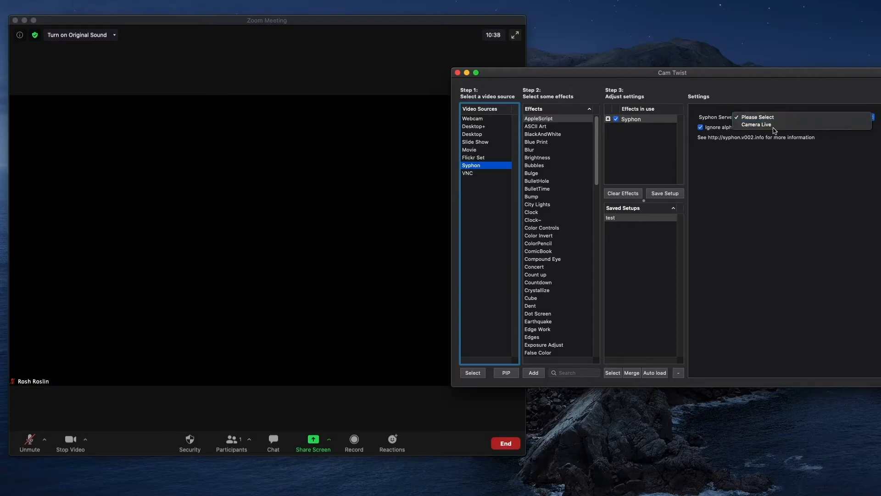
left_click(774, 126)
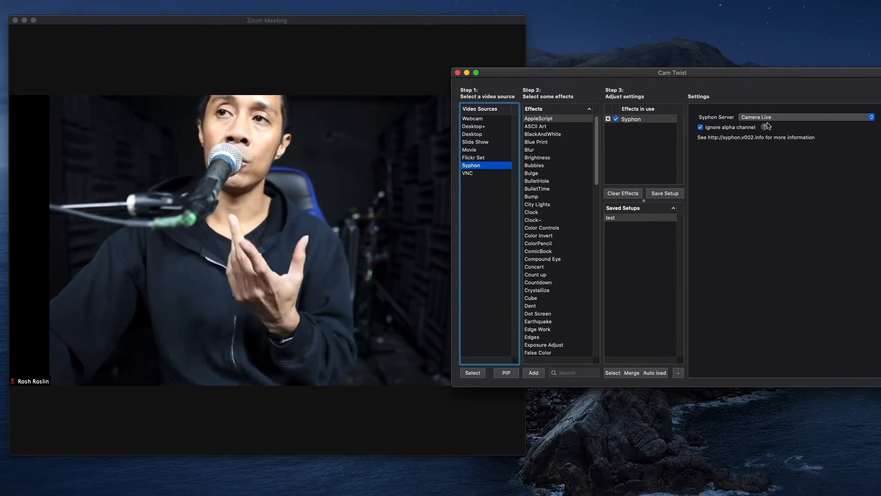
- Check which cameras are available for the Zoom meeting, keeping CamTwist as the selected one
mouse_move(505, 128)
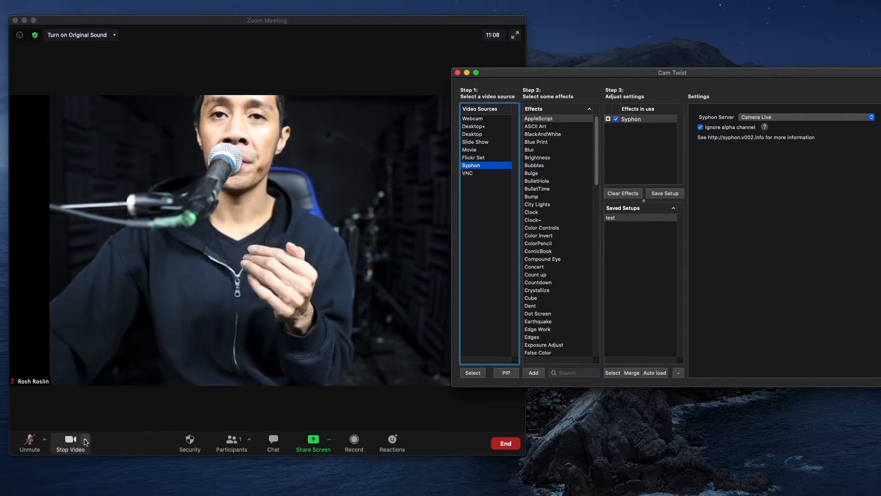
left_click(86, 441)
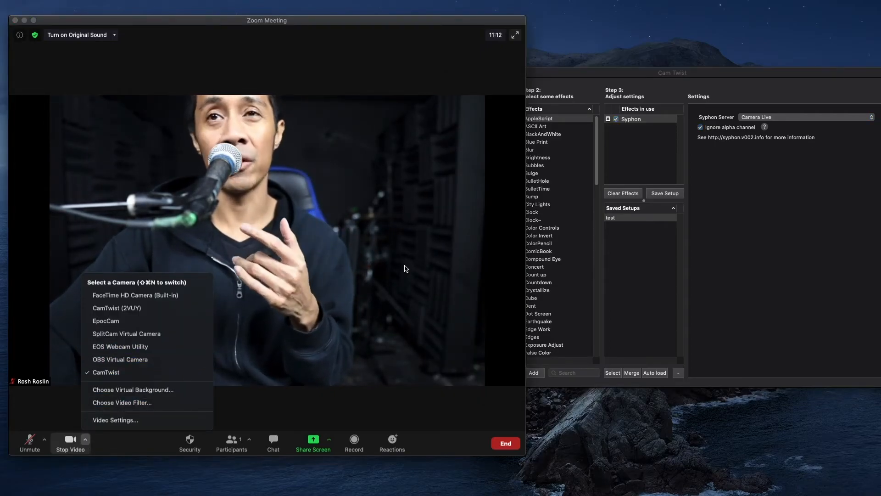
left_click(405, 269)
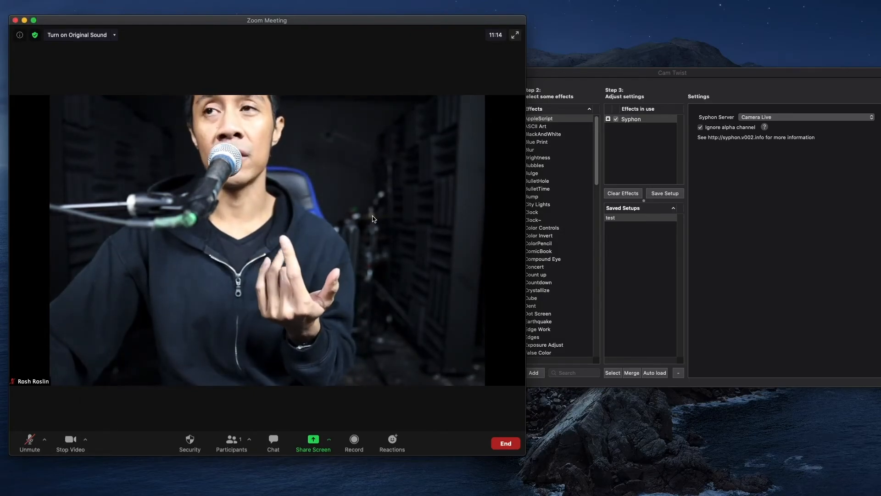
- Check which Syphon servers CamTwist offers, keeping the current selection
left_click(786, 118)
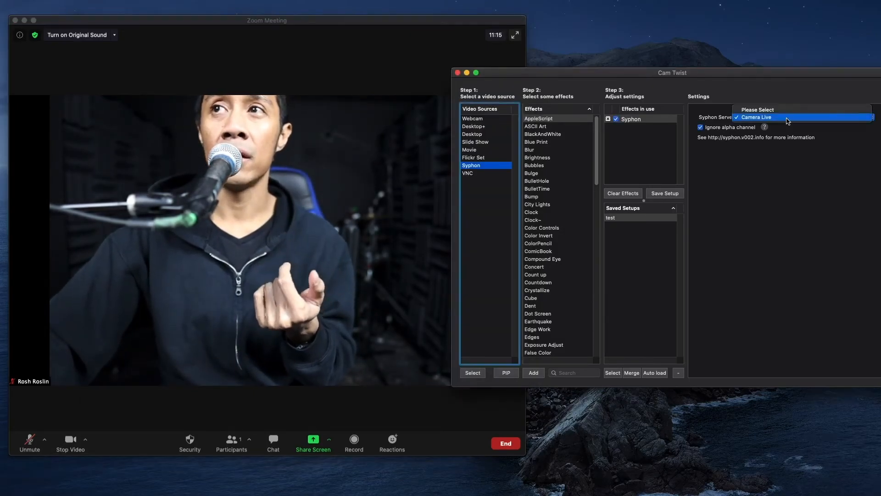
left_click(787, 176)
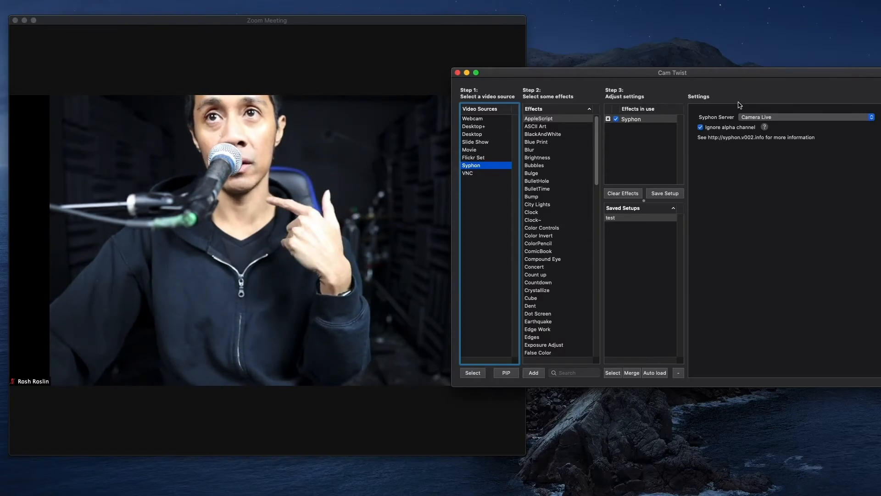
left_click(815, 115)
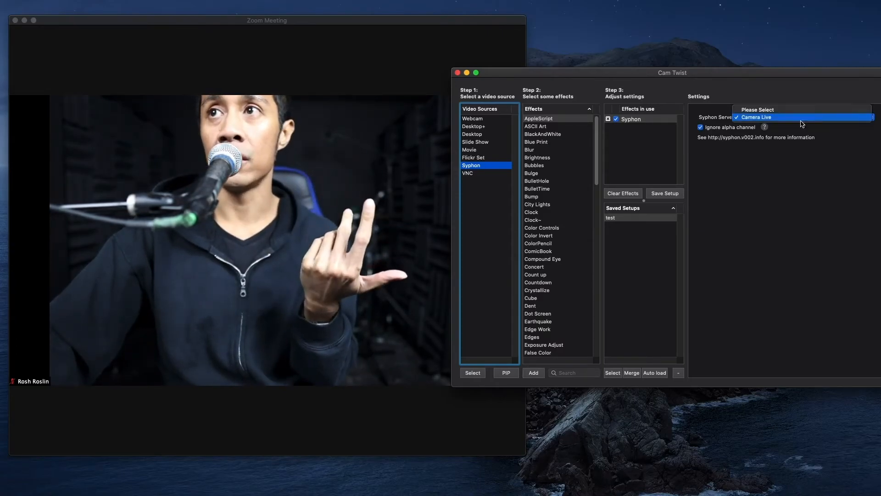
left_click(483, 122)
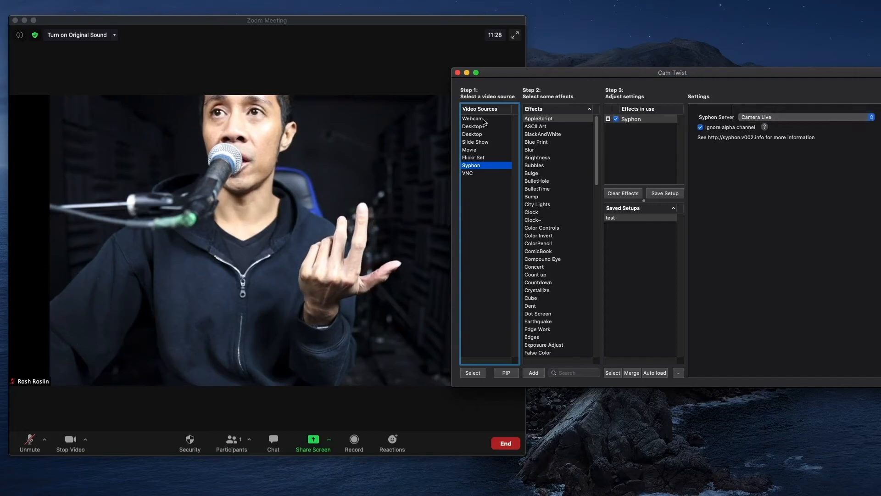
- Switch the CamTwist video source to Webcam and set its camera to the iPhone 12
left_click(482, 119)
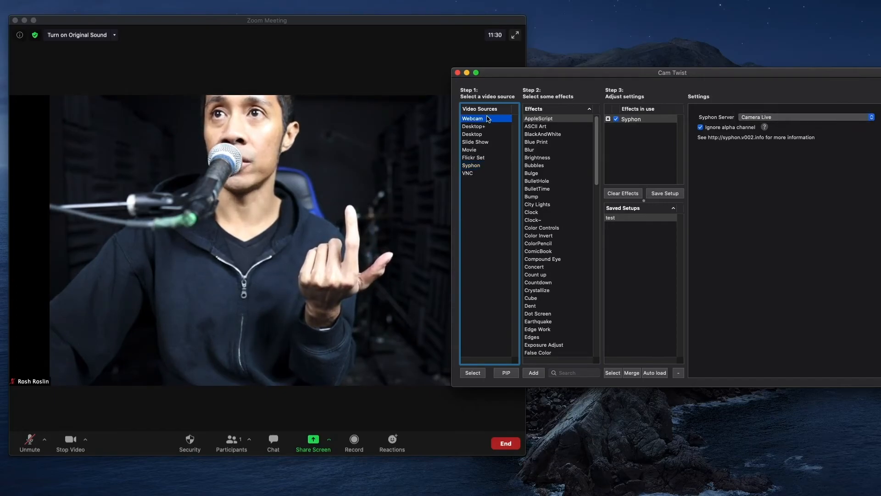
left_click(794, 117)
left_click(790, 123)
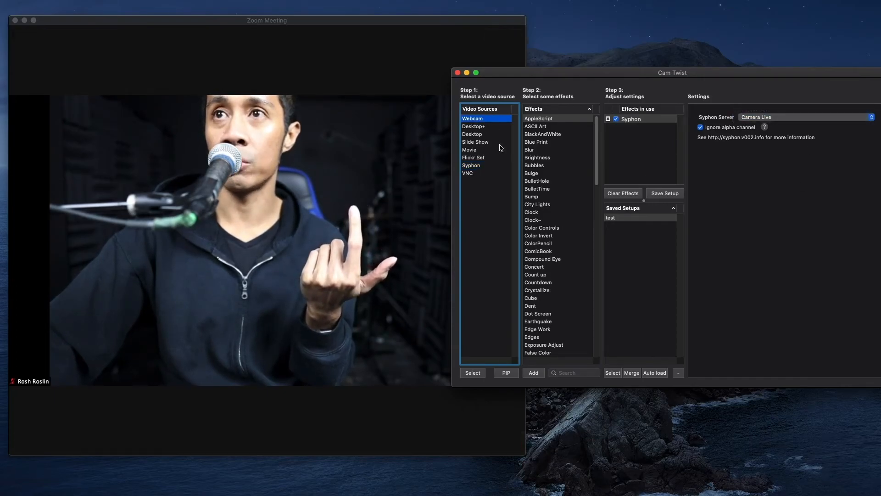
double_click(482, 119)
left_click(791, 113)
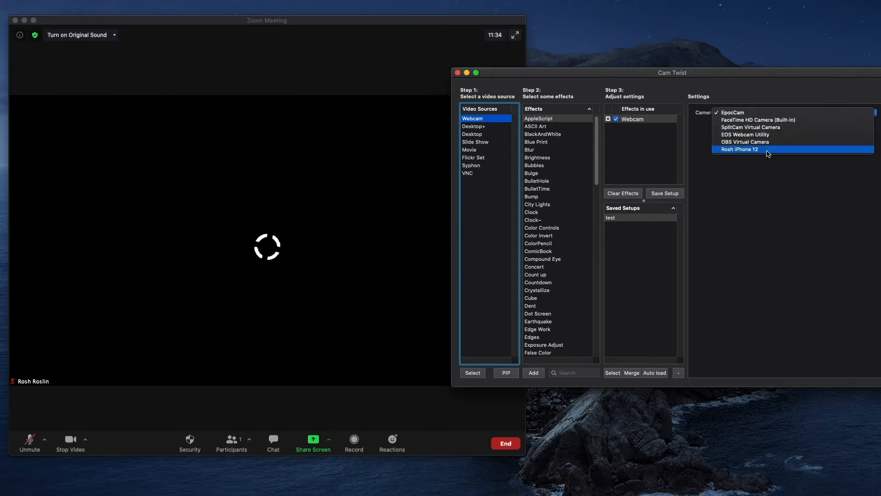
left_click(770, 152)
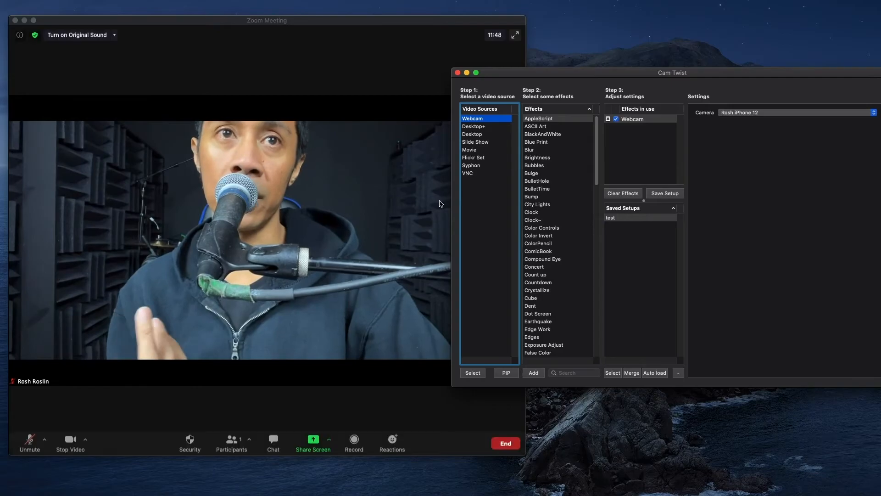
- Bring the whole CamTwist window into view and add the LR Flip effect to the webcam feed
left_click_drag(587, 77, 566, 72)
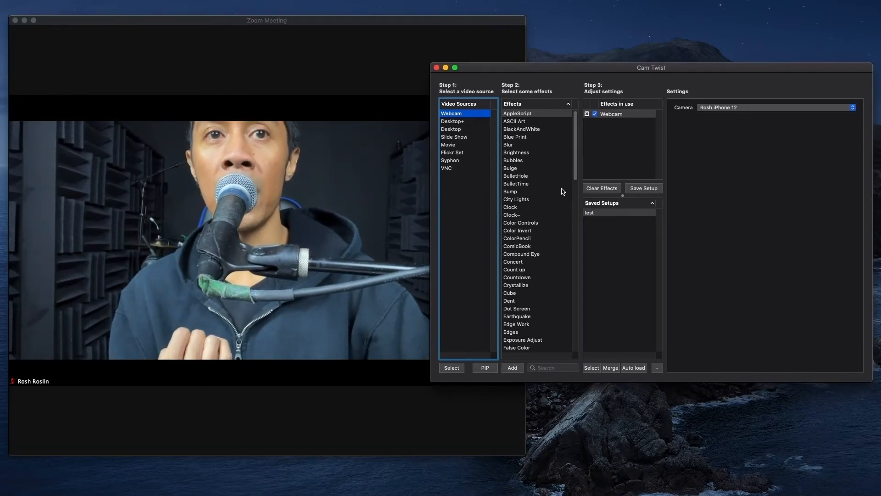
scroll(541, 220, "down", 5)
scroll(540, 217, "up", 5)
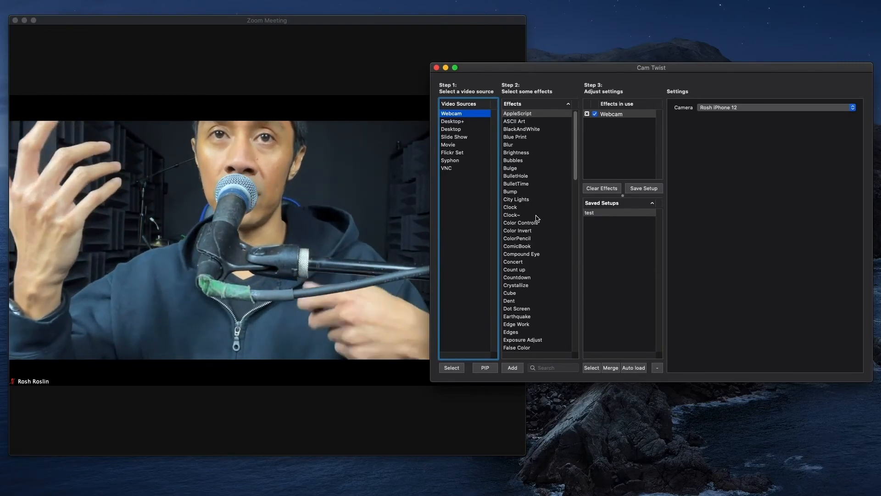
scroll(539, 217, "down", 15)
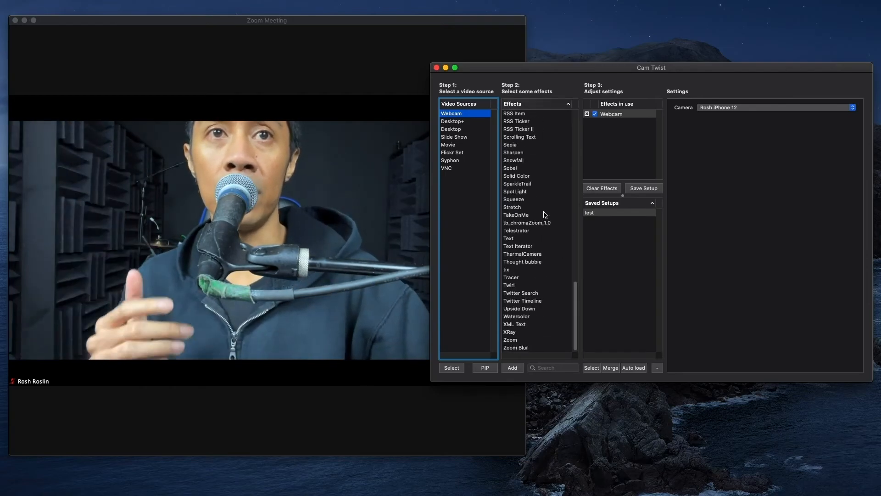
scroll(535, 216, "up", 6)
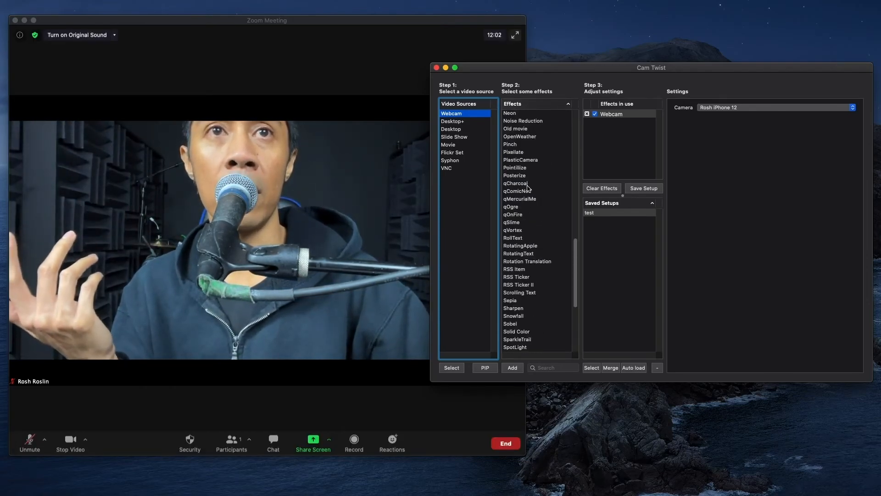
scroll(537, 215, "up", 5)
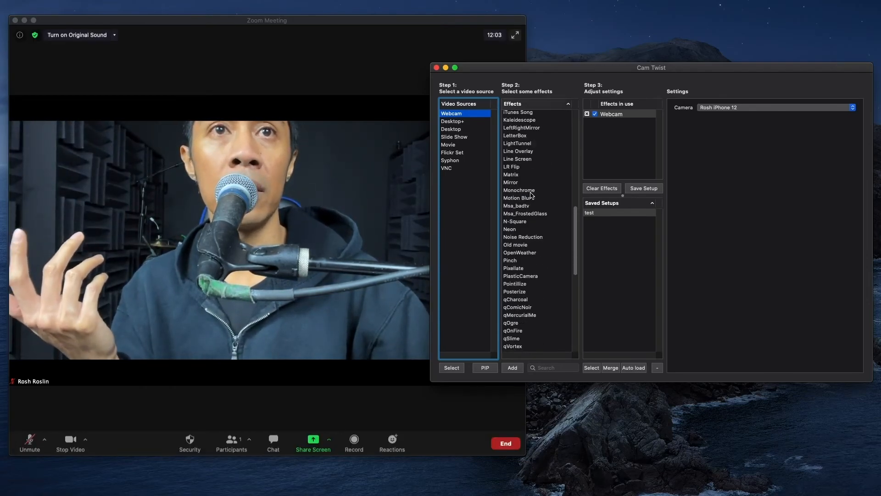
double_click(526, 167)
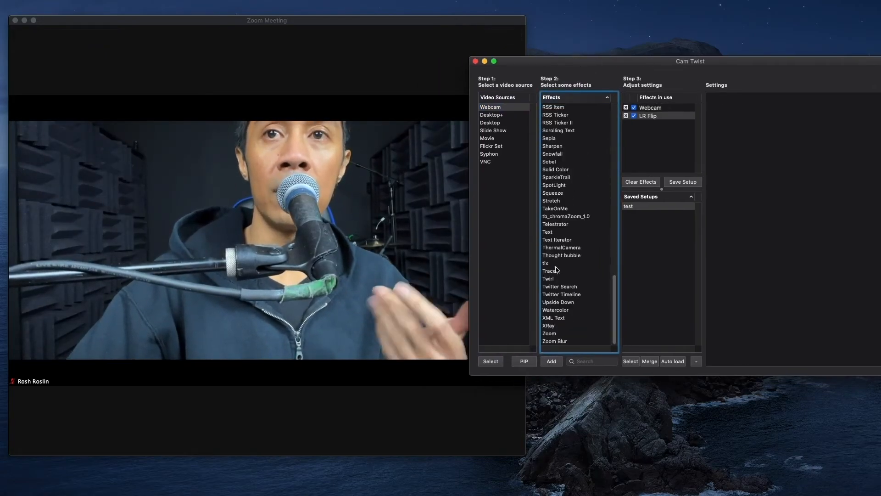
- Add a Text effect to the webcam feed and set its string to "Hi everybody"
double_click(560, 232)
triple_click(774, 103)
type("Hi everybody")
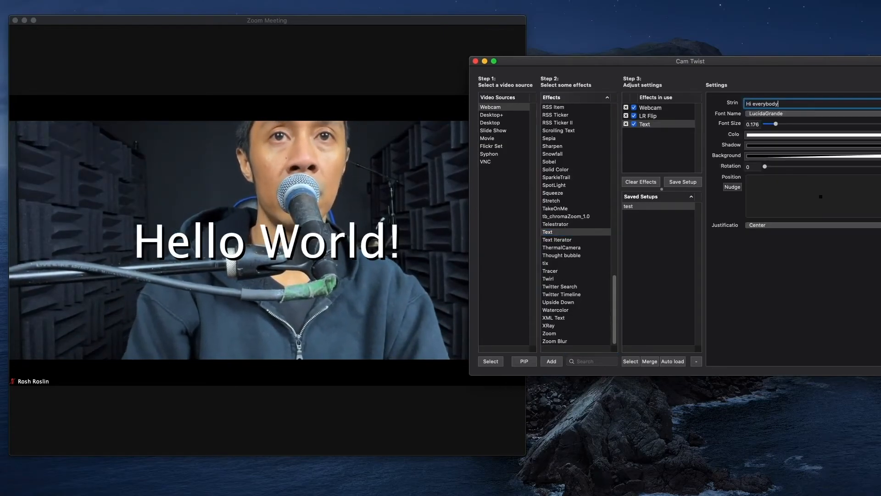
key("Return")
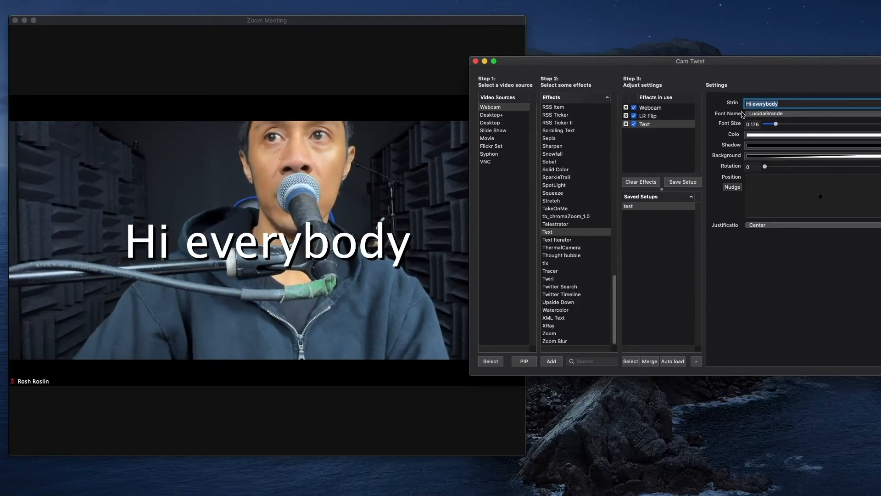
- Set the text overlay's font size to 0.193 and its background to blue at 75% opacity
mouse_move(775, 124)
left_mouse_down()
mouse_move(810, 127)
mouse_move(776, 124)
left_mouse_up()
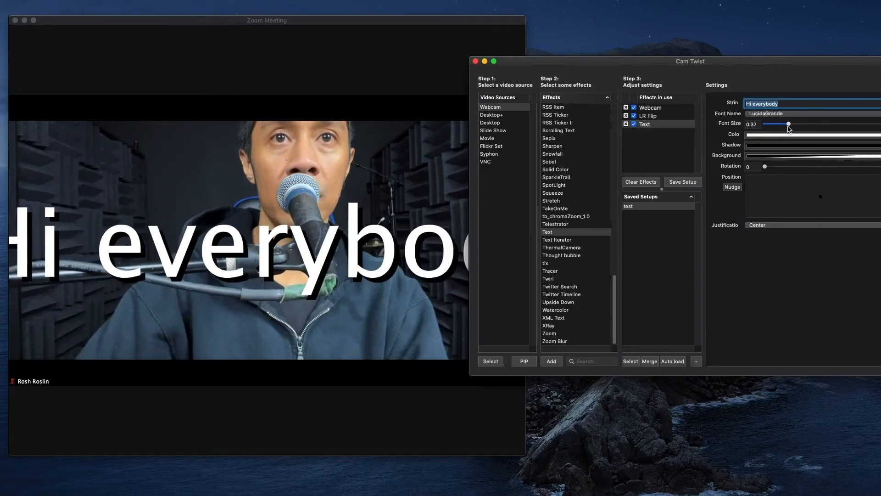
left_click(783, 156)
left_click_drag(722, 279, 746, 395)
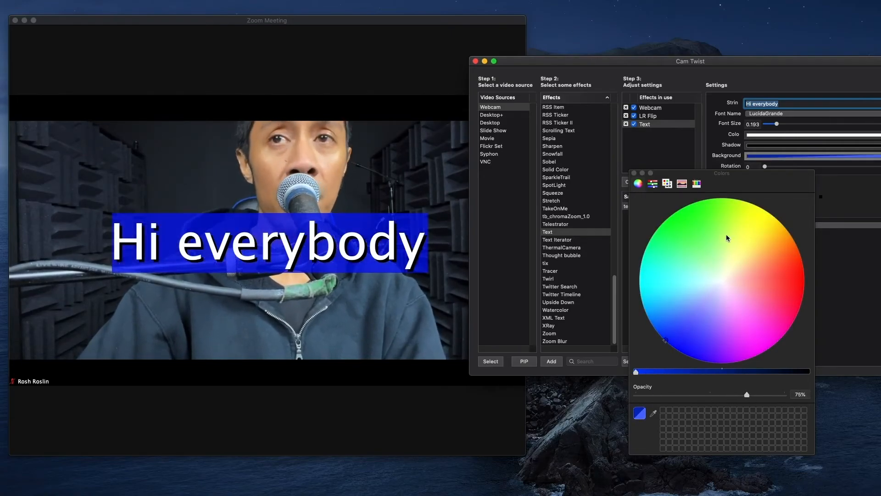
left_click(635, 173)
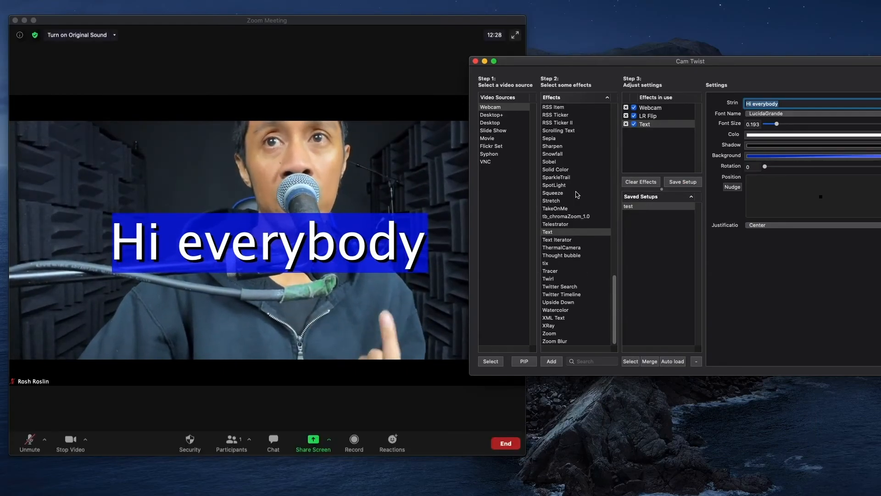
- Try the Snowfall effect on the feed, and remove both the Snowfall and Text effects
double_click(552, 154)
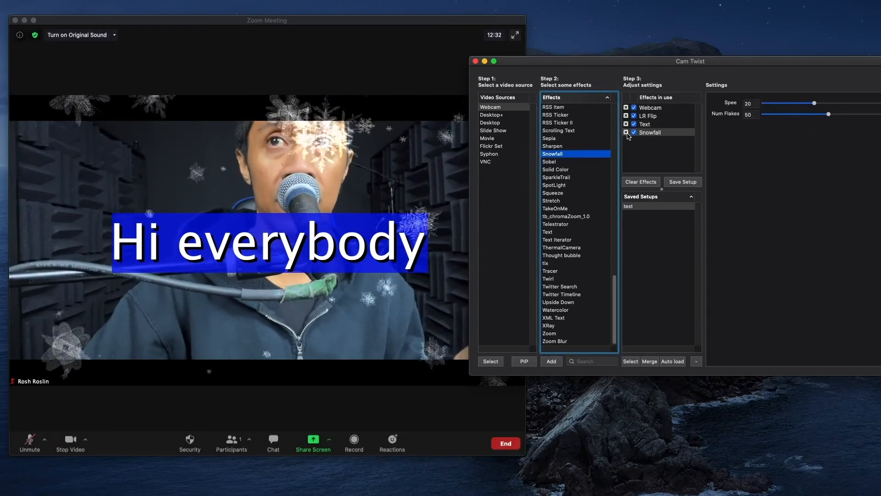
left_click(626, 132)
left_click(626, 124)
scroll(545, 230, "up", 5)
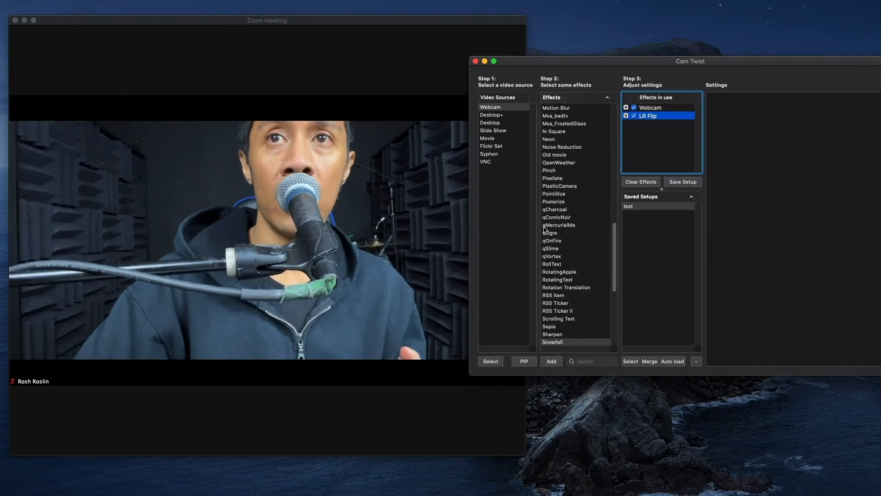
scroll(582, 212, "up", 5)
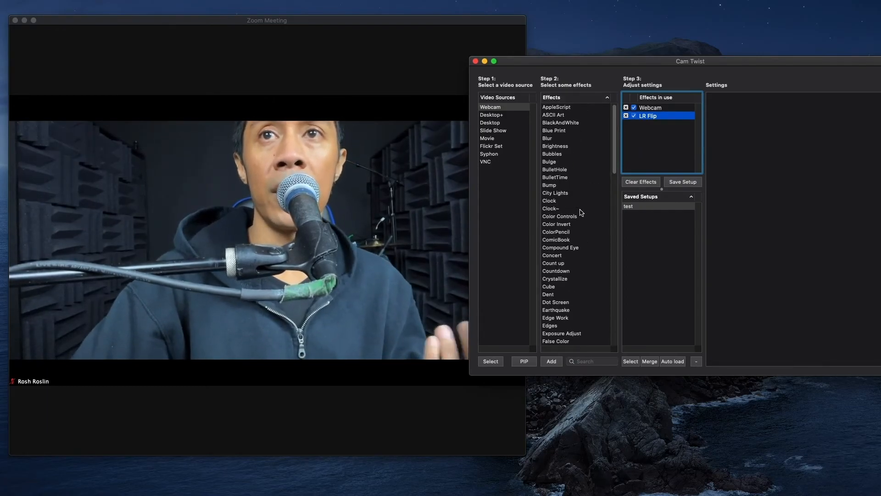
scroll(579, 202, "down", 10)
scroll(579, 191, "down", 4)
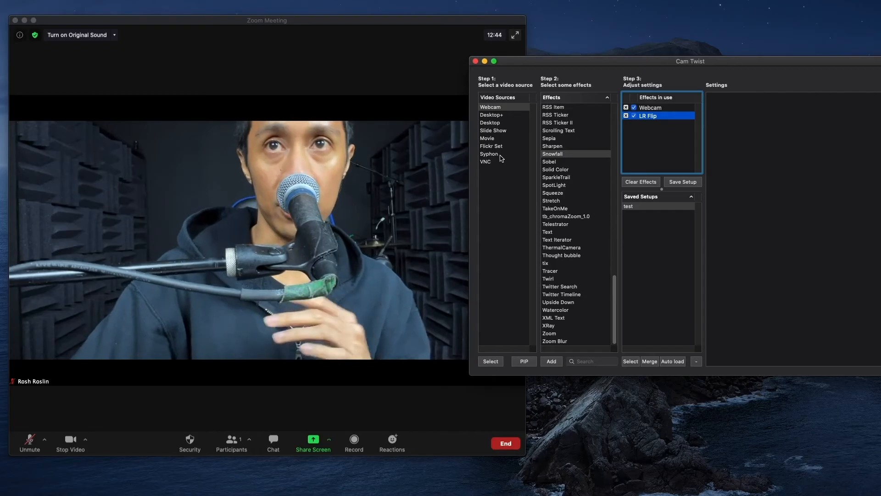
- Switch the video source back to Syphon with Camera Live as its server
double_click(500, 154)
left_click(804, 106)
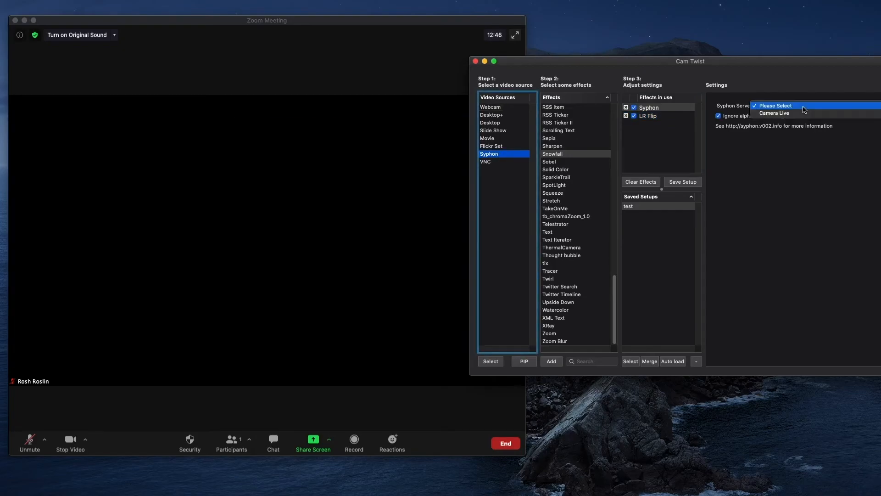
left_click(804, 114)
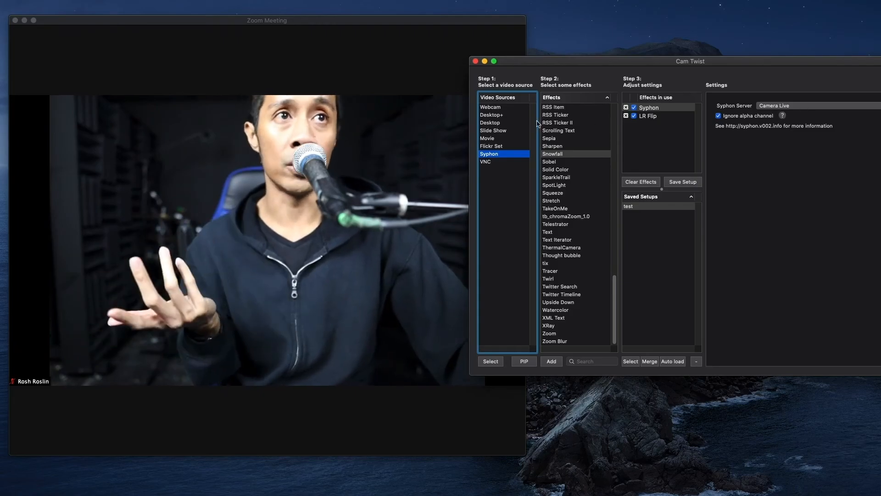
- Change the video source to Webcam and set its camera to FaceTime HD Camera (Built-in)
double_click(490, 107)
left_click(806, 101)
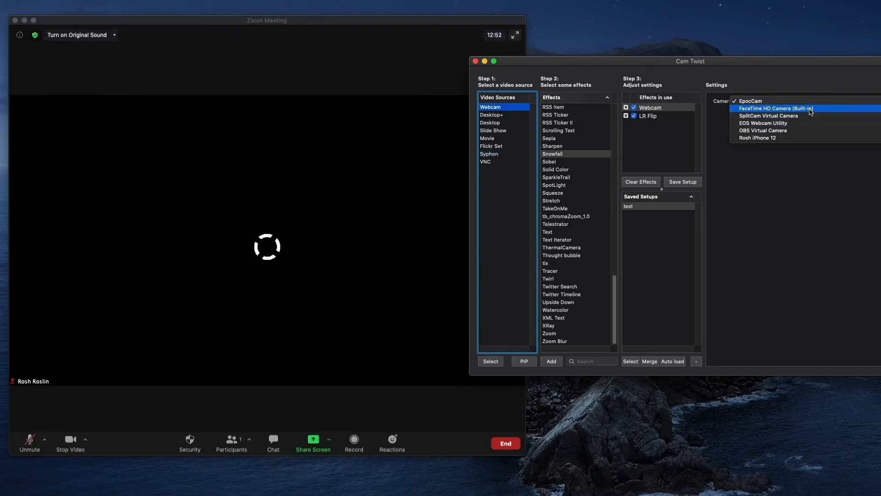
left_click(810, 109)
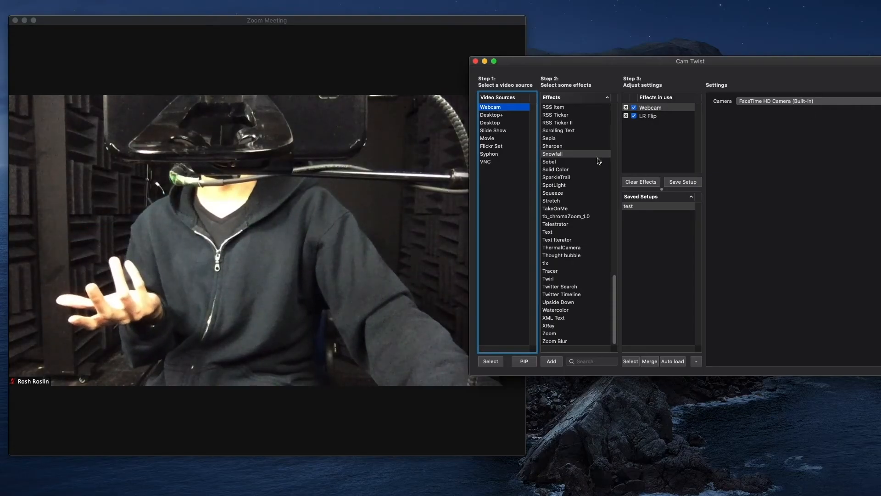
- Remove the LR Flip effect and set the webcam source's camera to the iPhone 12
left_click(634, 116)
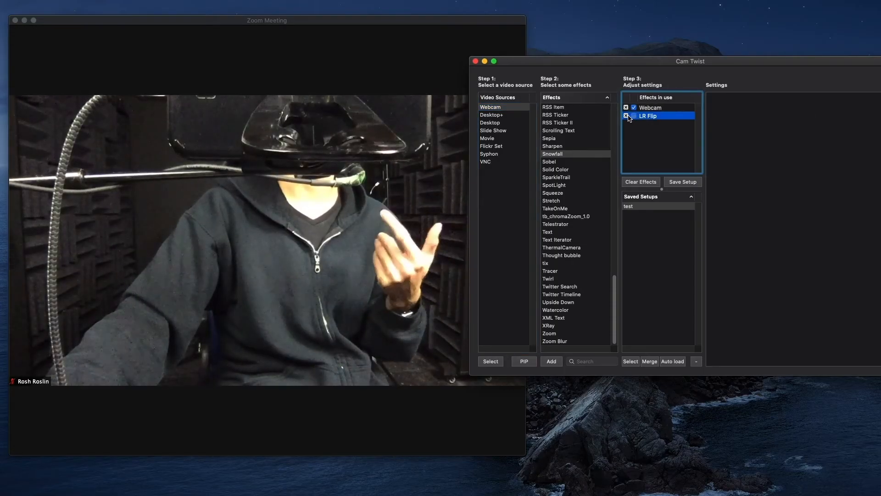
left_click(626, 116)
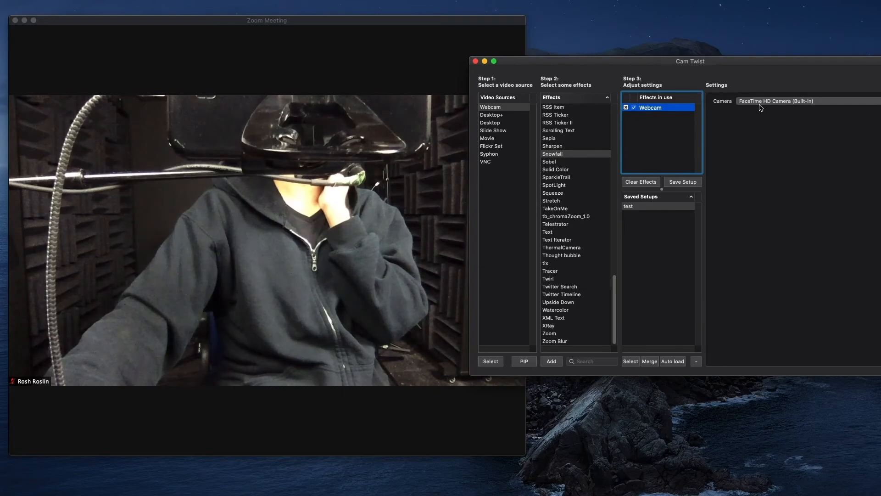
left_click(775, 101)
left_click(771, 133)
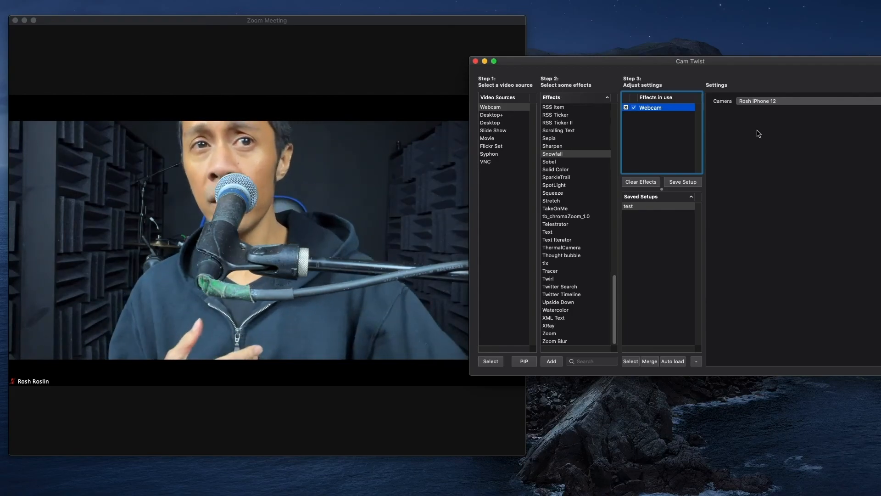
scroll(575, 271, "up", 5)
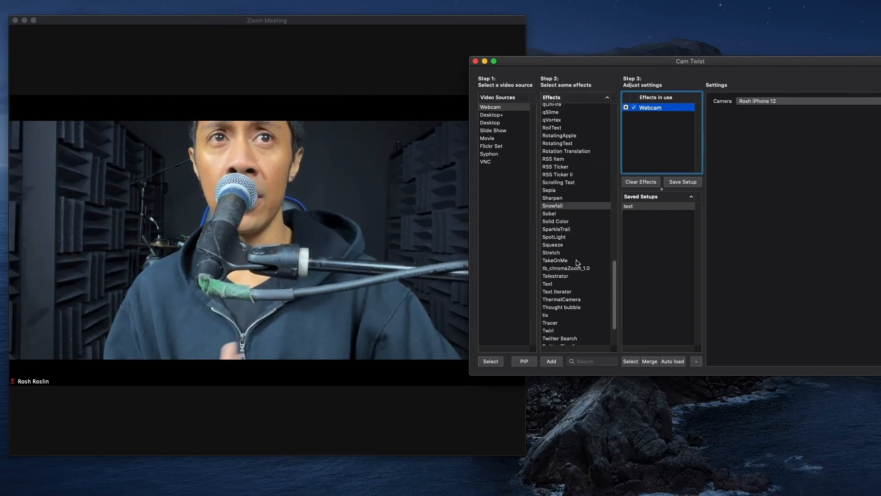
scroll(575, 263, "up", 15)
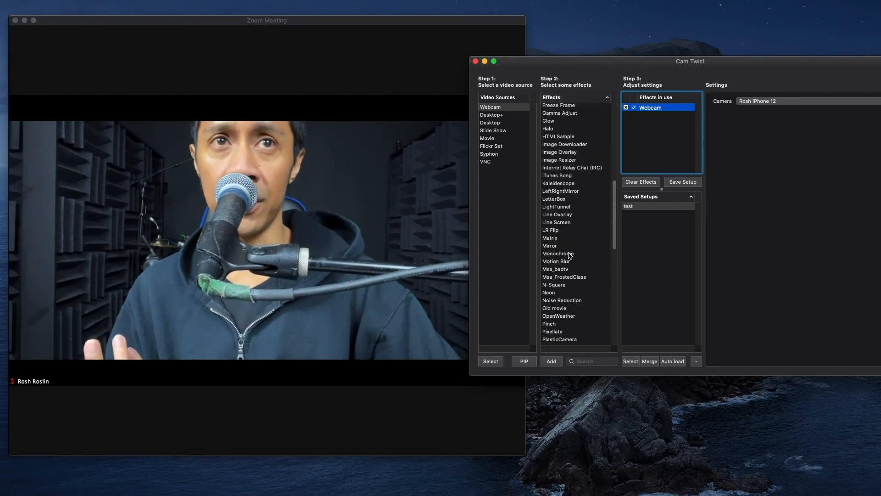
scroll(569, 254, "up", 4)
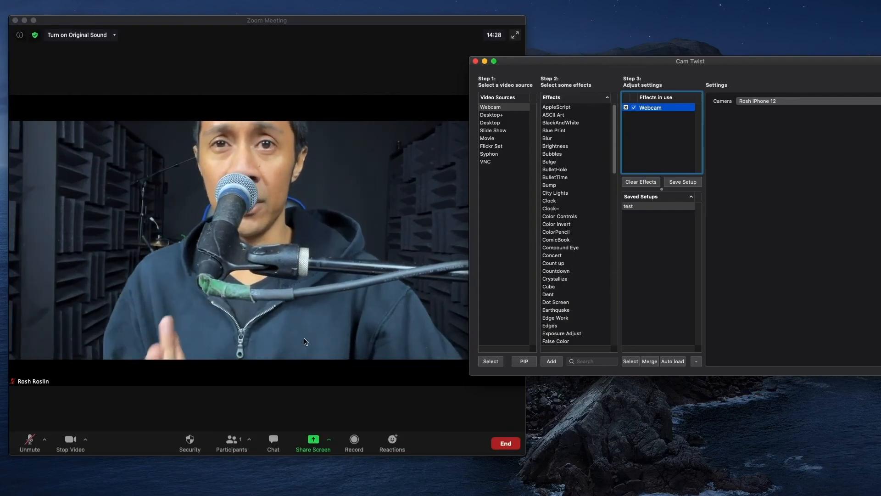